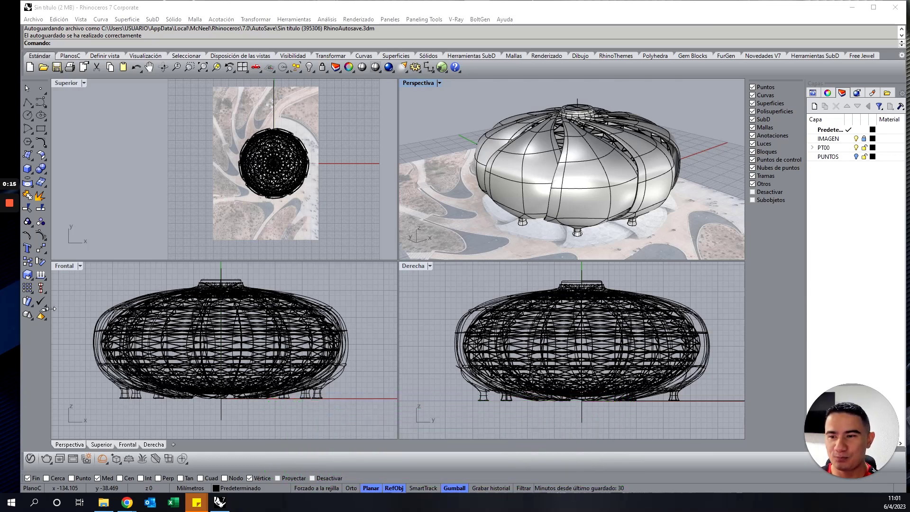
# Step: Orbit the perspective, then maximize the Superior (top) view and centre it on the dome
pyautogui.moveTo(544, 155)
pyautogui.mouseDown(button='right')
pyautogui.moveTo(640, 136)
pyautogui.moveTo(575, 211)
pyautogui.mouseUp(button='right')
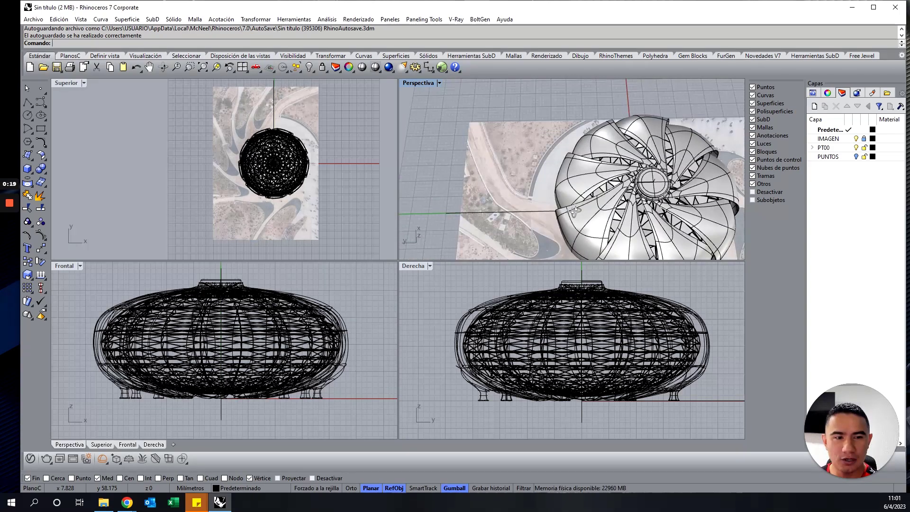
pyautogui.moveTo(575, 211); pyautogui.dragTo(499, 113, button='right')
pyautogui.scroll(-2, 498, 112)
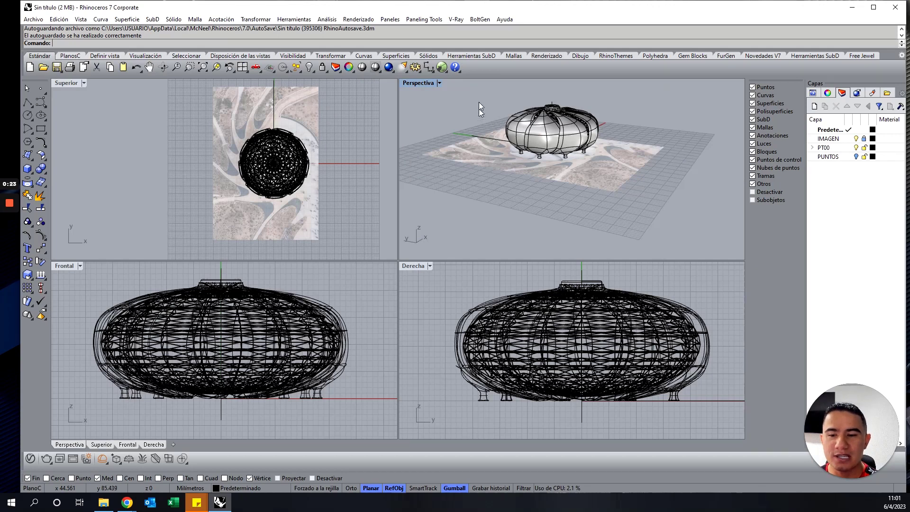
pyautogui.click(153, 136)
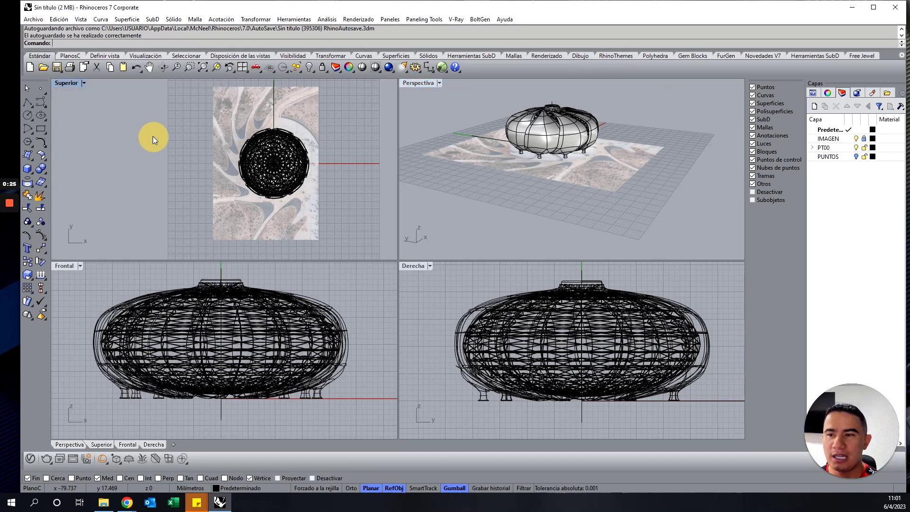
pyautogui.doubleClick(70, 81)
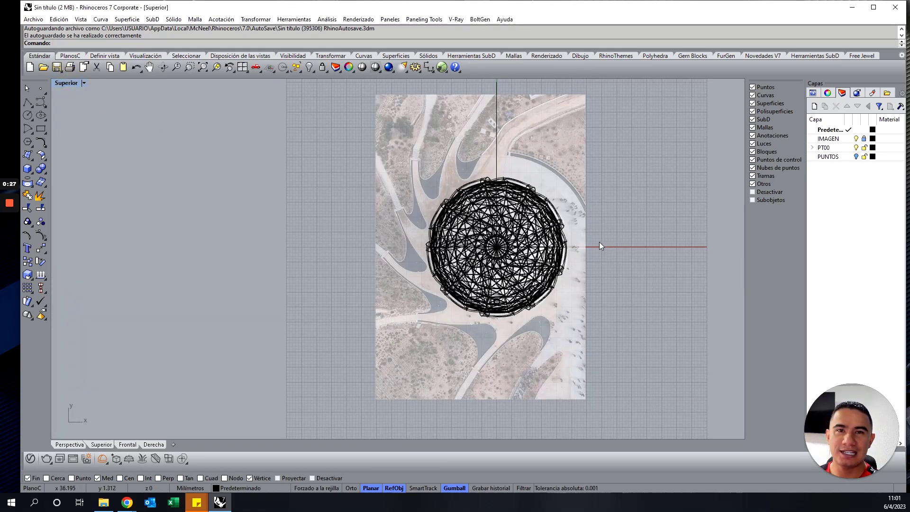
pyautogui.moveTo(599, 242); pyautogui.dragTo(520, 244, button='right')
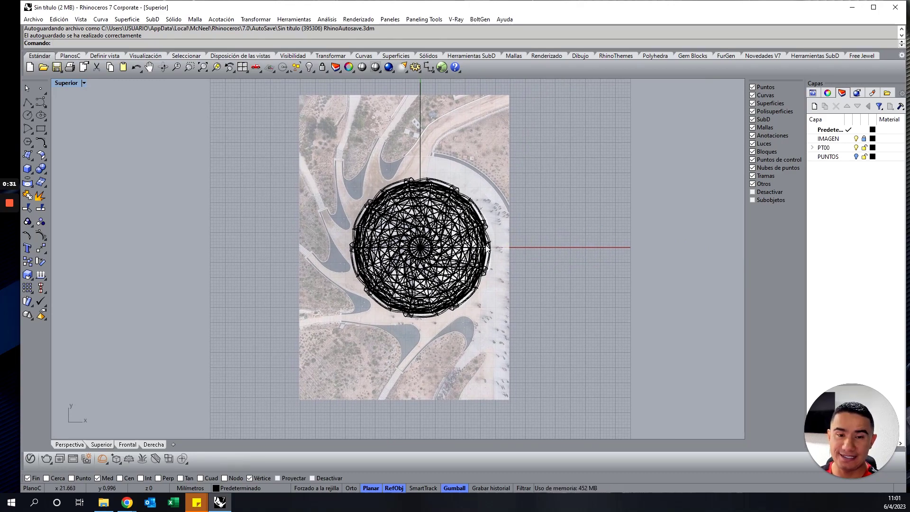
pyautogui.scroll(2, 469, 265)
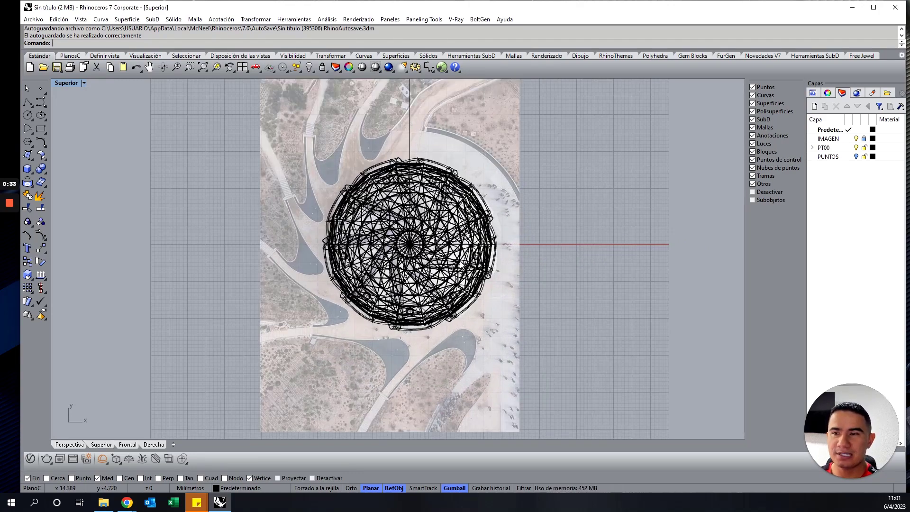
# Step: Draw a circle centred at 0,0 with a 26 mm radius, using Ortho
pyautogui.click(27, 116)
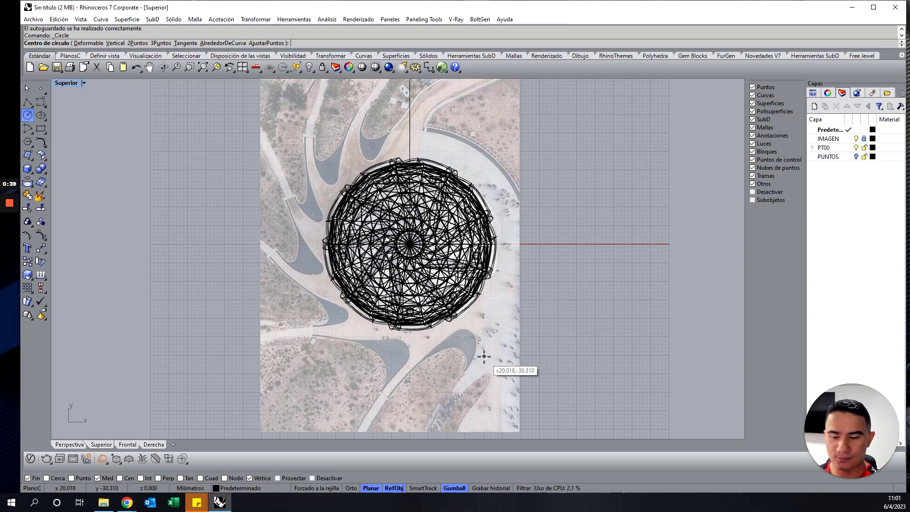
pyautogui.write('0,0')
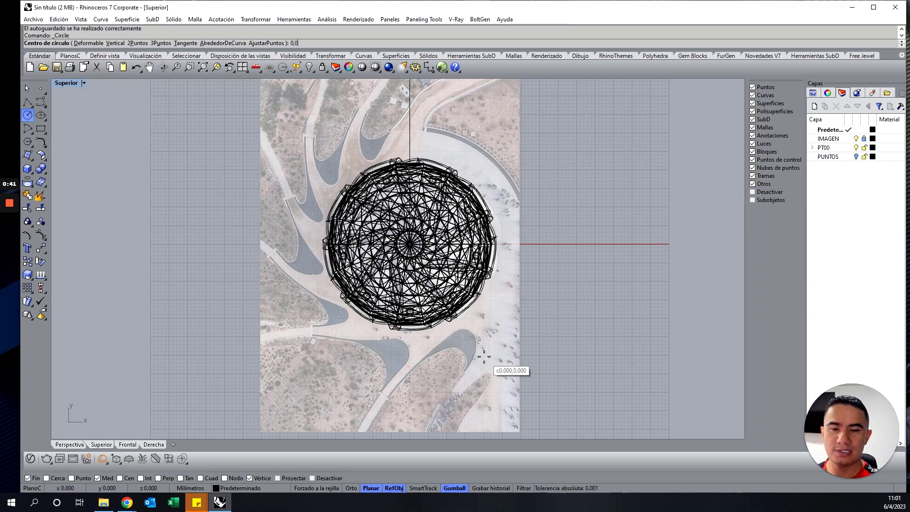
pyautogui.press('Return')
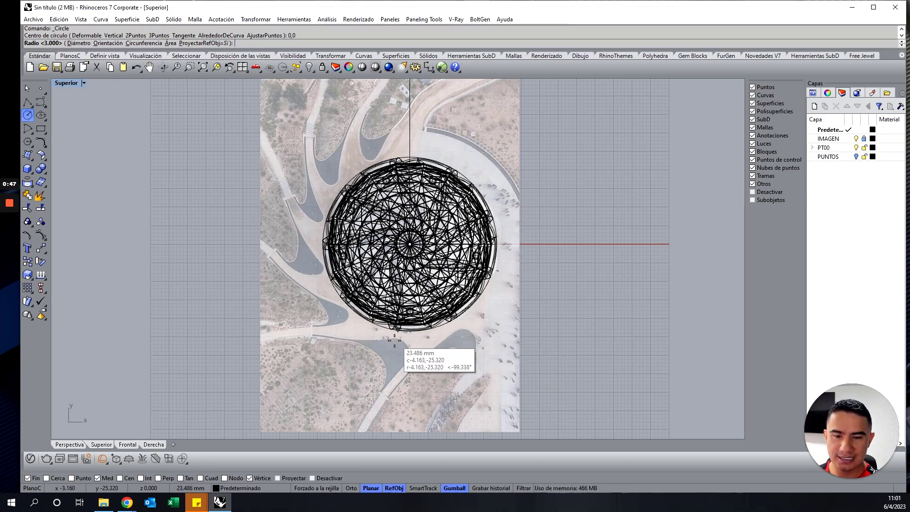
pyautogui.scroll(3, 389, 340)
pyautogui.scroll(1, 390, 339)
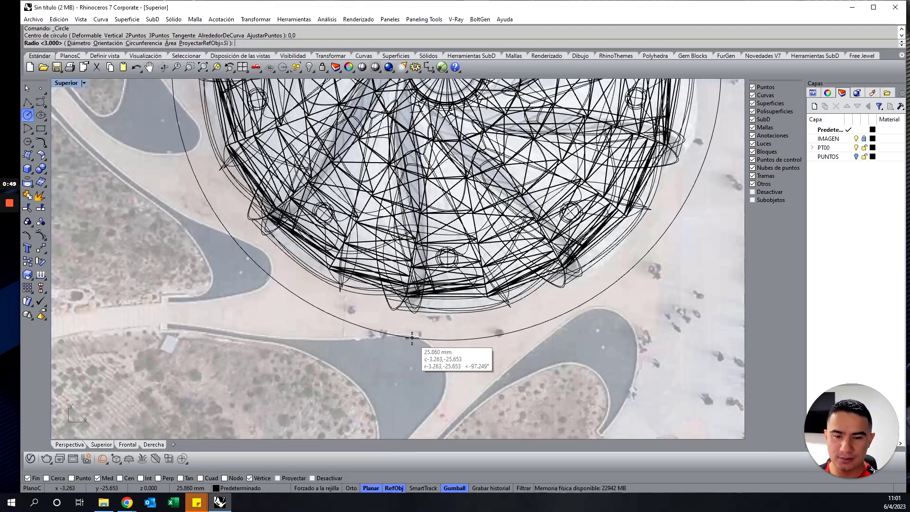
pyautogui.click(351, 487)
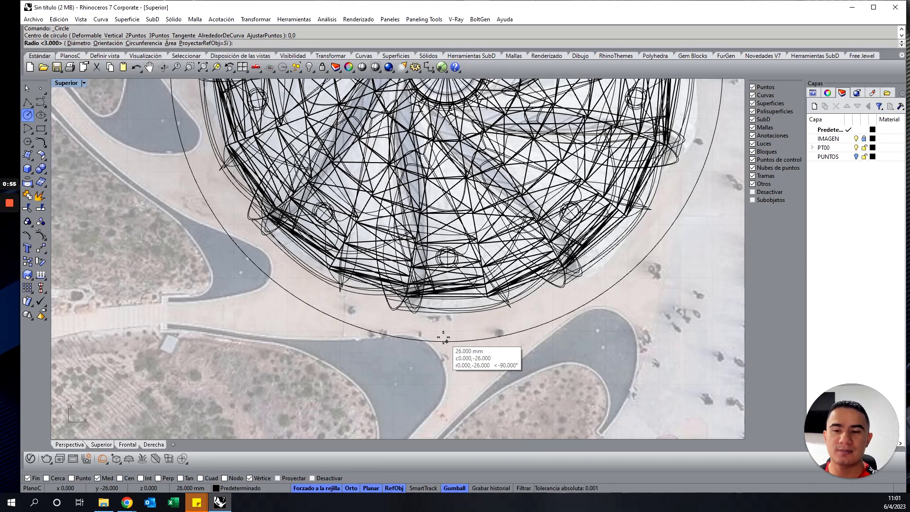
pyautogui.click(443, 337)
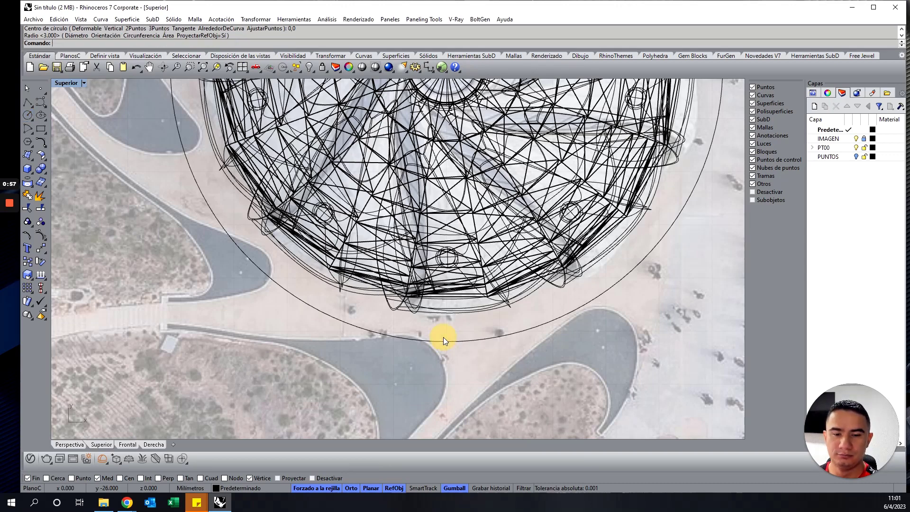
pyautogui.scroll(-5, 250, 282)
pyautogui.scroll(-1, 250, 282)
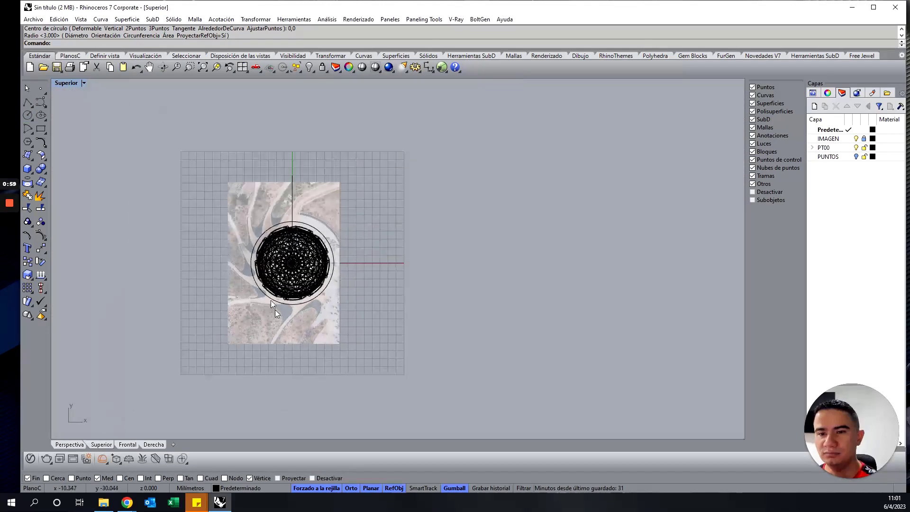
pyautogui.scroll(2, 275, 309)
pyautogui.scroll(2, 265, 280)
pyautogui.scroll(2, 254, 250)
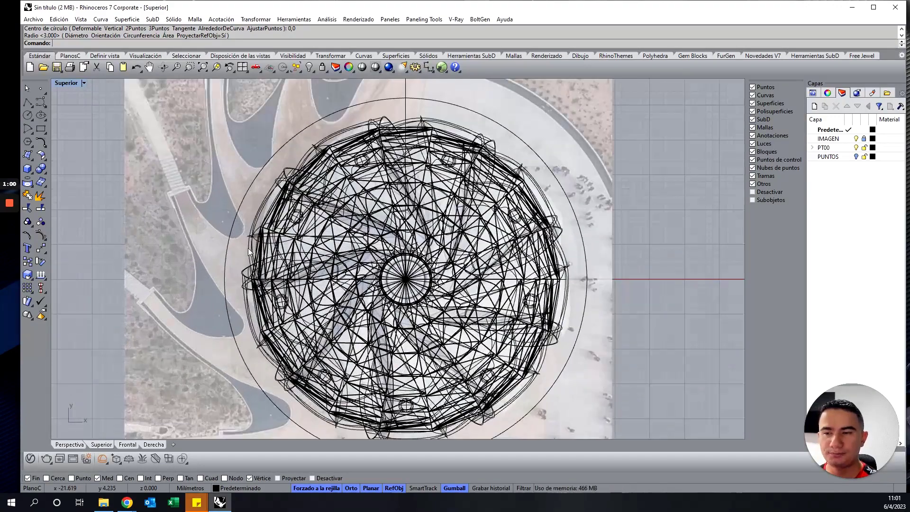
# Step: Restore the four-view layout, orbit the perspective and select the new base circle
pyautogui.doubleClick(65, 82)
pyautogui.moveTo(541, 157); pyautogui.dragTo(553, 162, button='right')
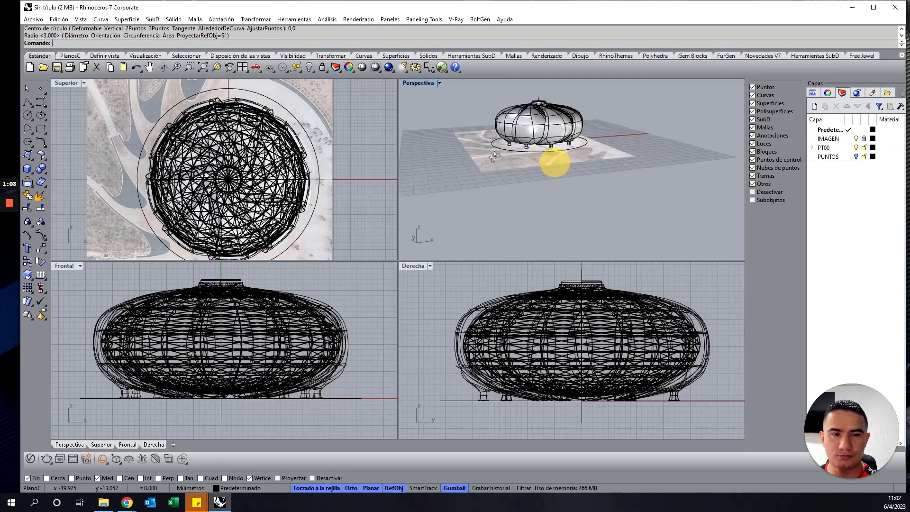
pyautogui.scroll(3, 551, 110)
pyautogui.scroll(-2, 550, 110)
pyautogui.scroll(2, 550, 110)
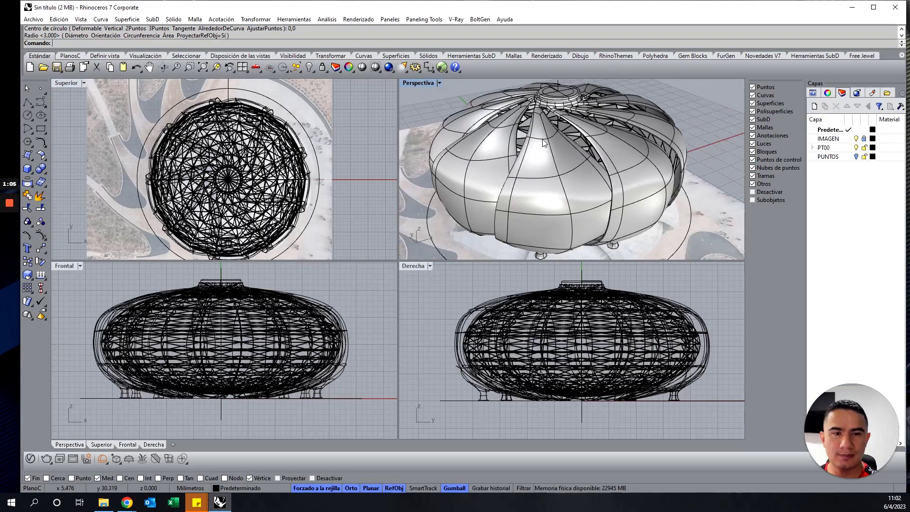
pyautogui.scroll(-1, 486, 200)
pyautogui.moveTo(485, 200)
pyautogui.mouseDown(button='right')
pyautogui.moveTo(487, 166)
pyautogui.moveTo(488, 194)
pyautogui.mouseUp(button='right')
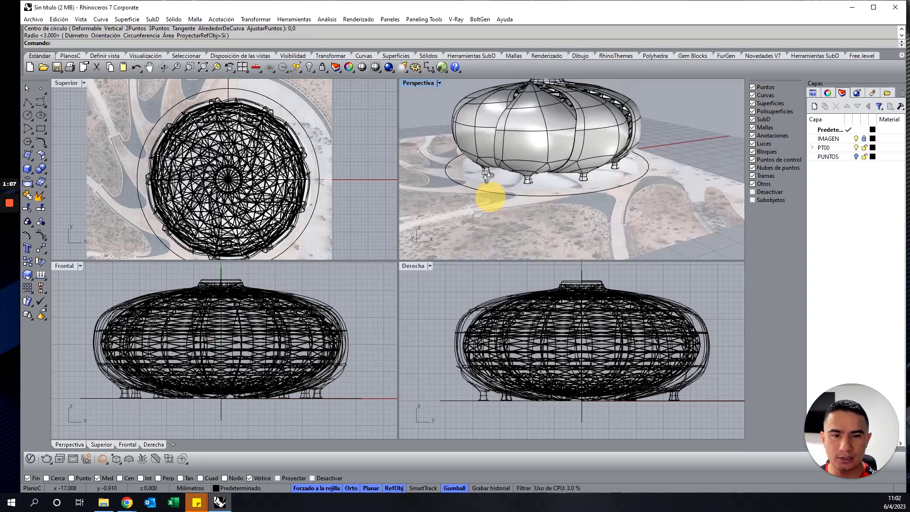
pyautogui.click(488, 194)
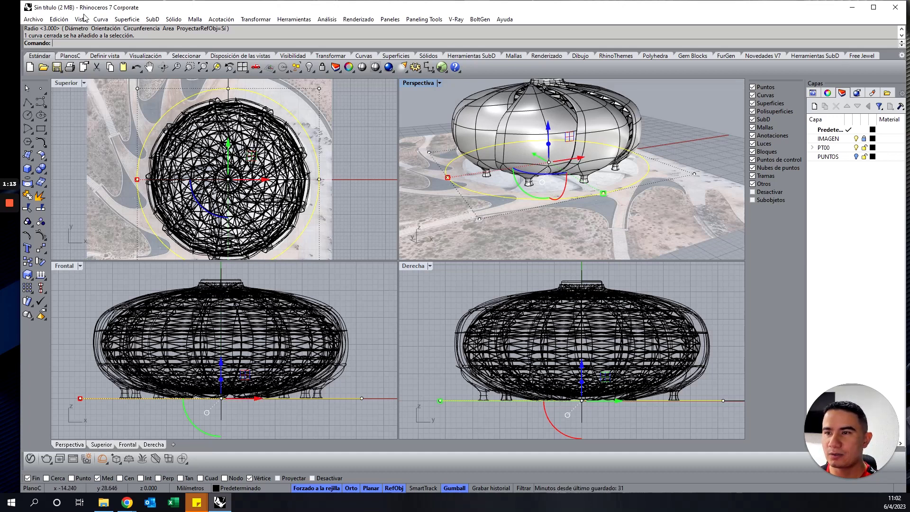
# Step: Offset the base circle outward by a distance of 0.2
pyautogui.click(100, 20)
pyautogui.moveTo(117, 262)
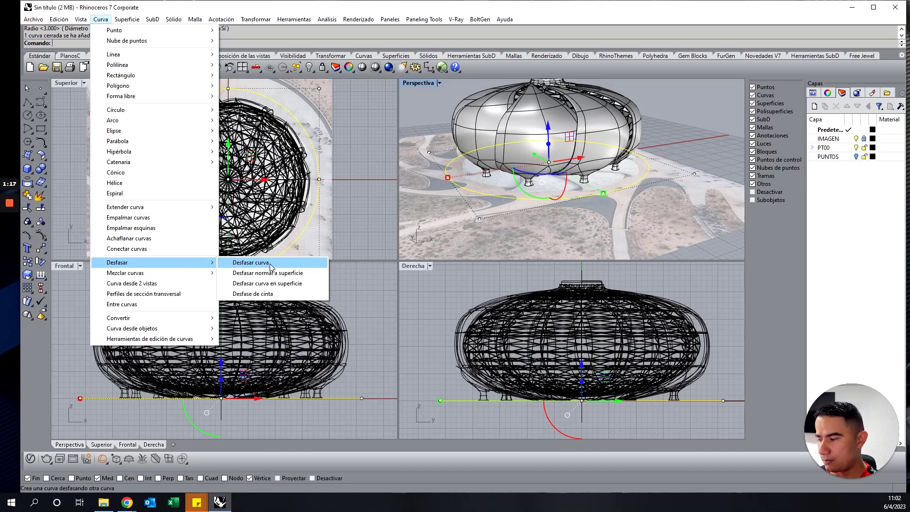
pyautogui.click(272, 263)
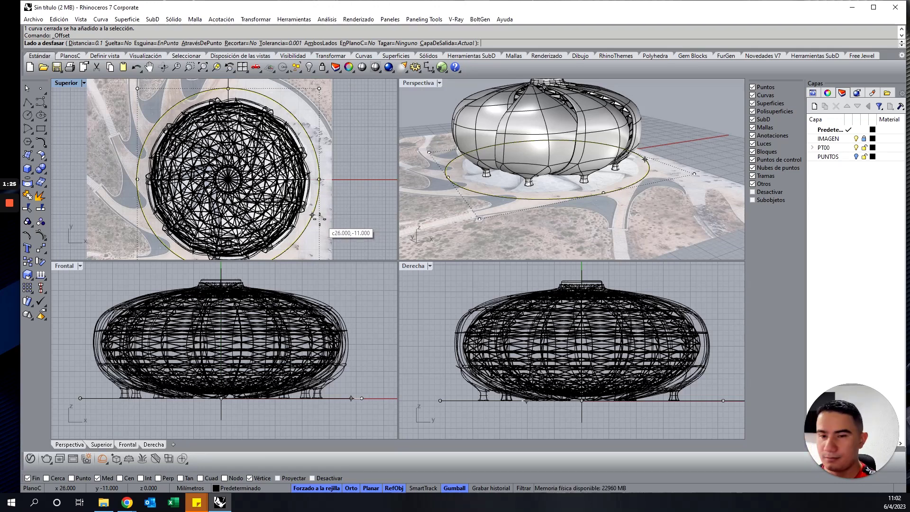
pyautogui.scroll(3, 319, 219)
pyautogui.scroll(3, 300, 205)
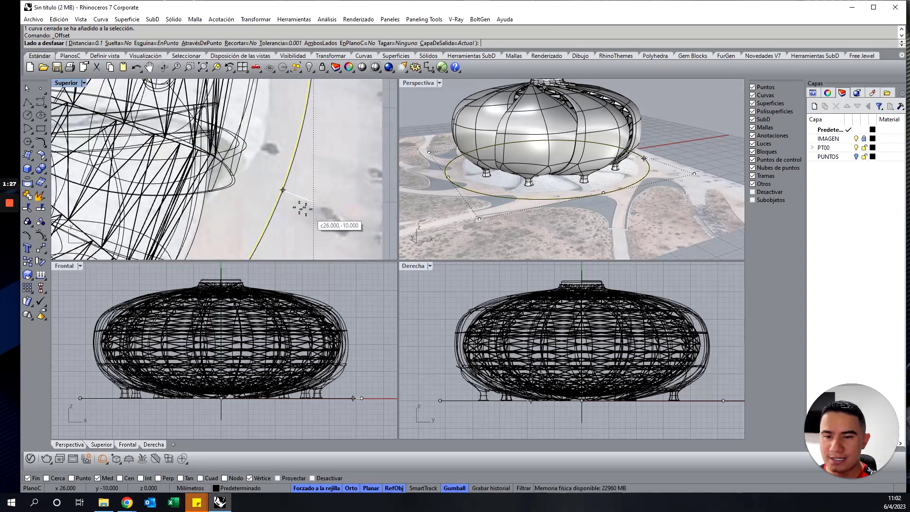
pyautogui.scroll(2, 298, 206)
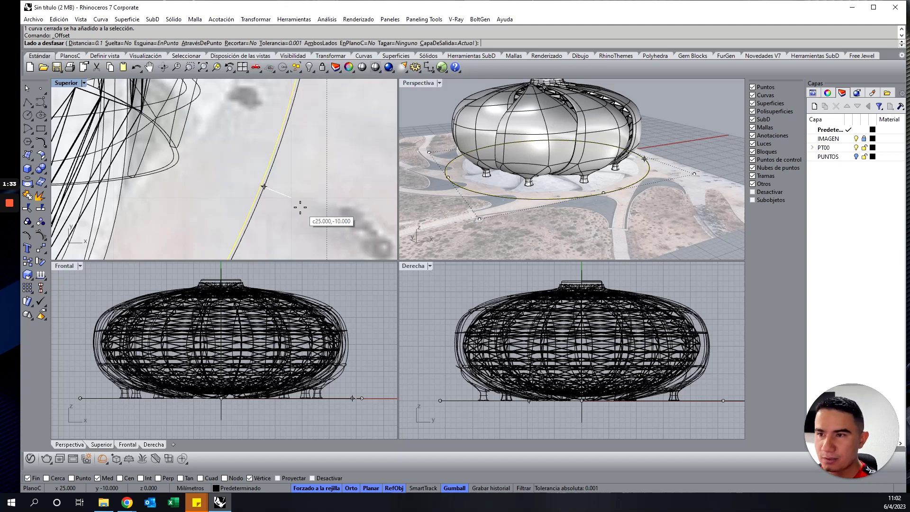
pyautogui.write('2')
pyautogui.press('Return')
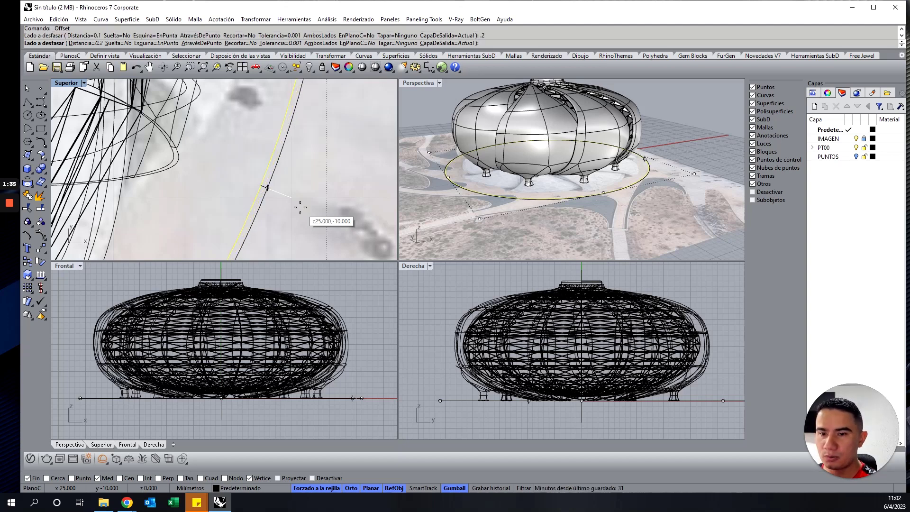
pyautogui.click(263, 203)
# Step: Repeat the 0.2 offset on each newest ring to add several more outward rings, then deselect
pyautogui.press('Return')
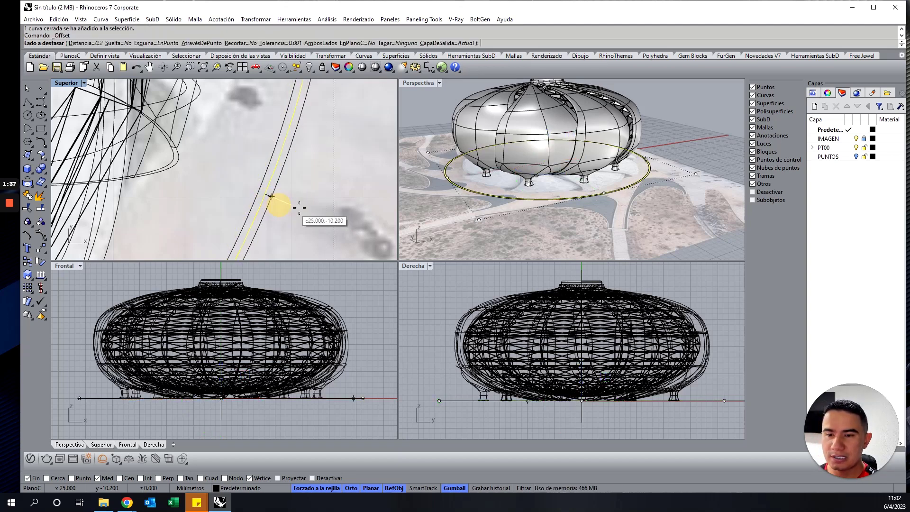
pyautogui.click(297, 208)
pyautogui.press('Return')
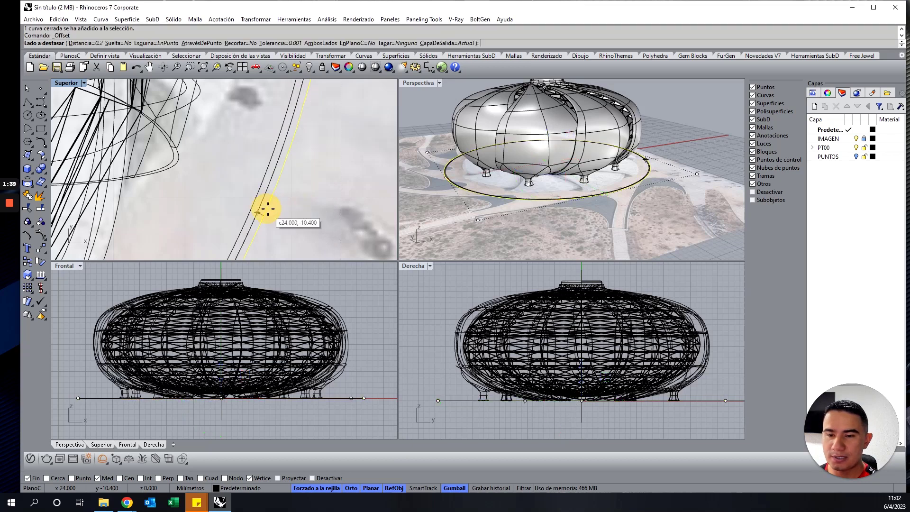
pyautogui.click(275, 210)
pyautogui.press('Return')
pyautogui.click(280, 211)
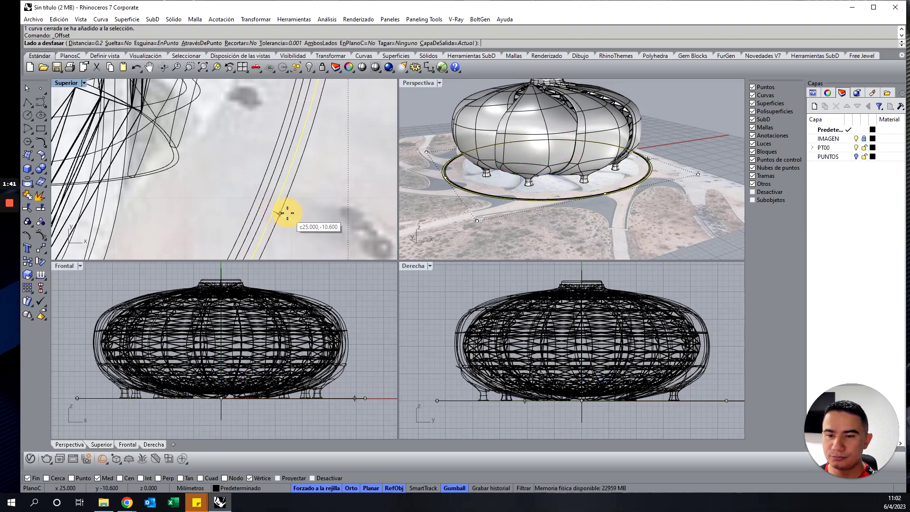
pyautogui.press('Return')
pyautogui.click(280, 212)
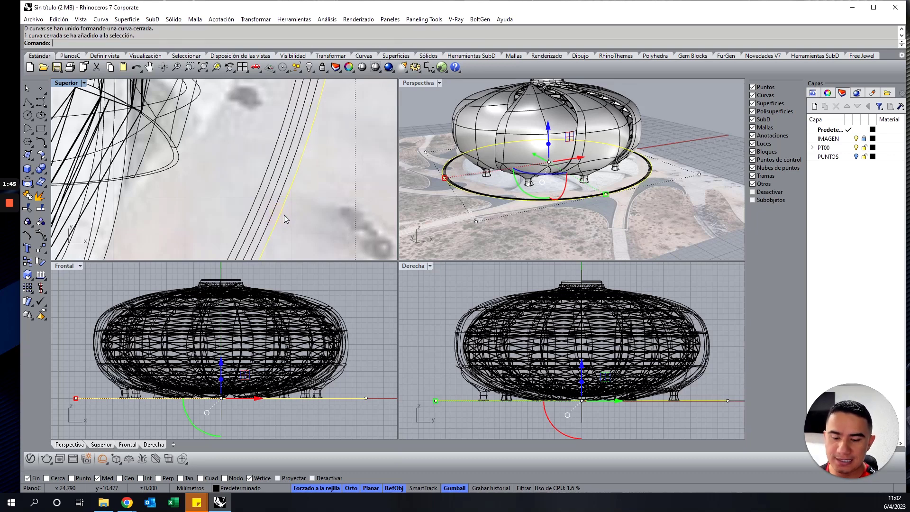
pyautogui.press('Return')
pyautogui.click(295, 216)
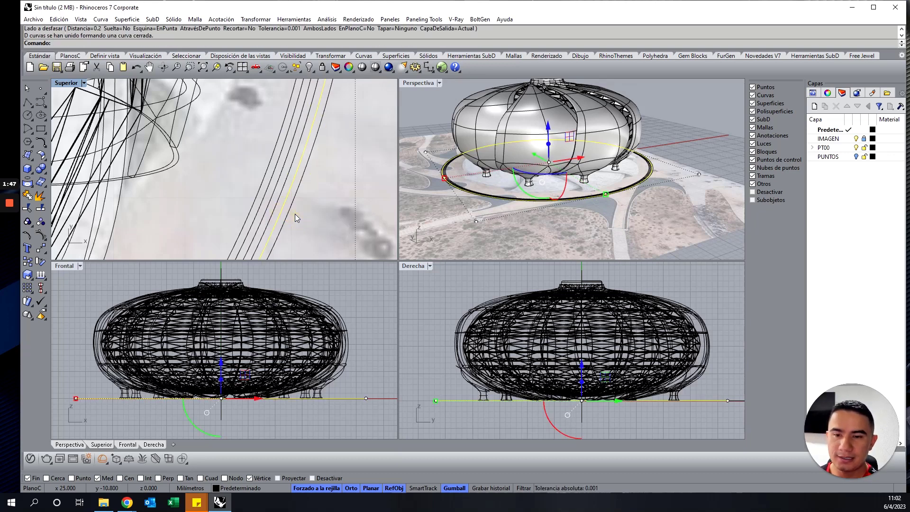
pyautogui.click(297, 213)
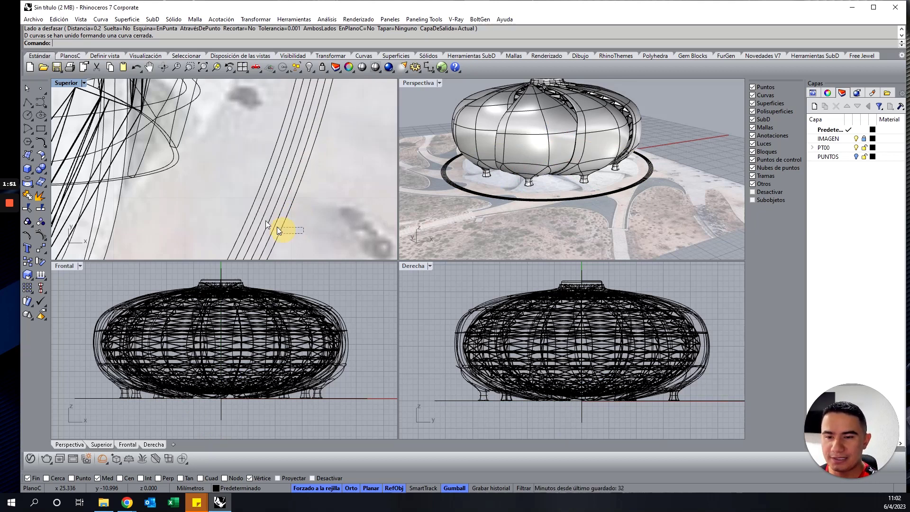
# Step: Select the five rings and move them 0.2 mm down in the maximized front view
pyautogui.moveTo(277, 231); pyautogui.dragTo(256, 214)
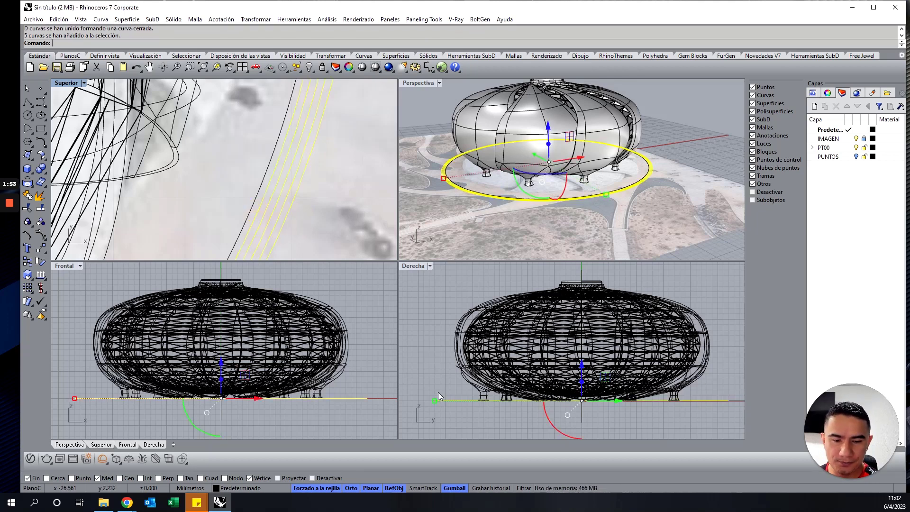
pyautogui.moveTo(76, 313); pyautogui.dragTo(86, 295, button='right')
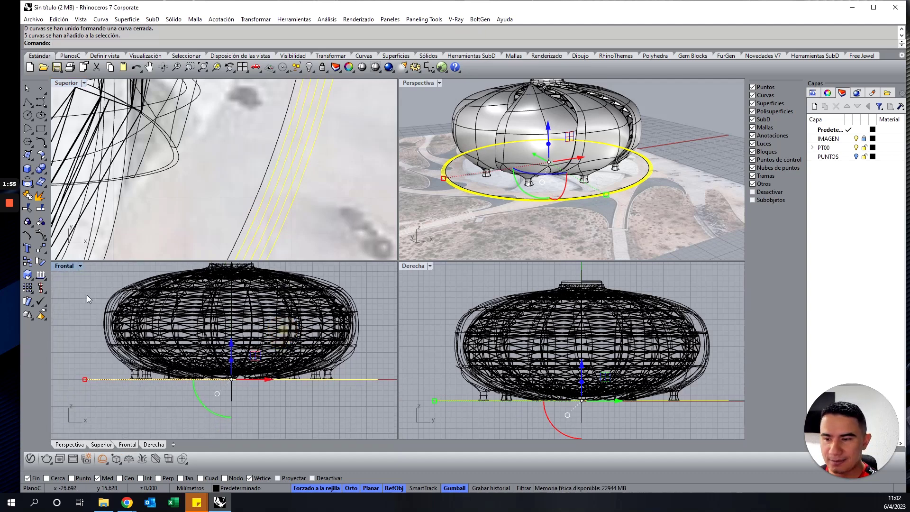
pyautogui.doubleClick(56, 265)
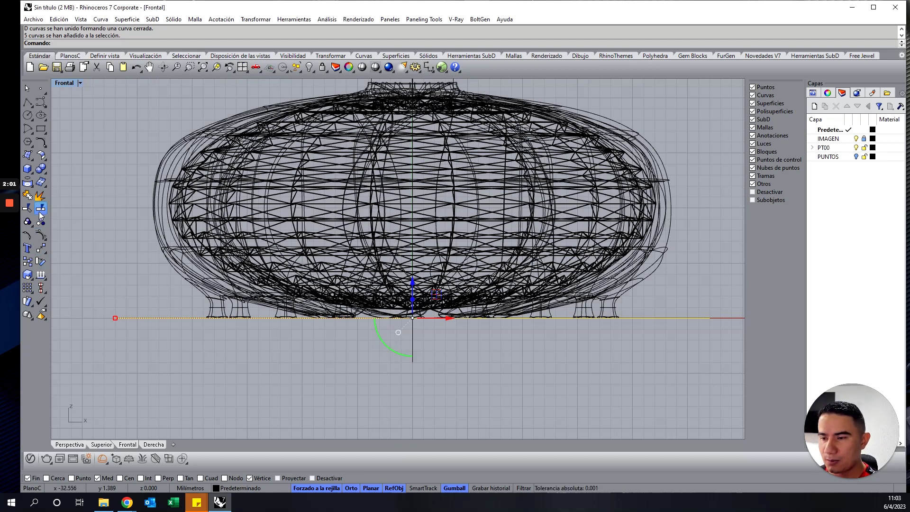
pyautogui.click(41, 252)
pyautogui.click(159, 351)
pyautogui.write('-2')
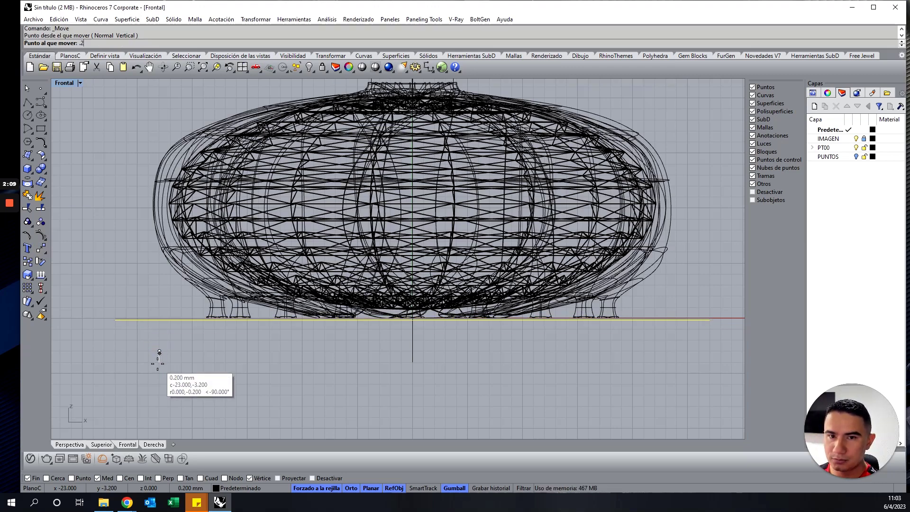
pyautogui.press('Return')
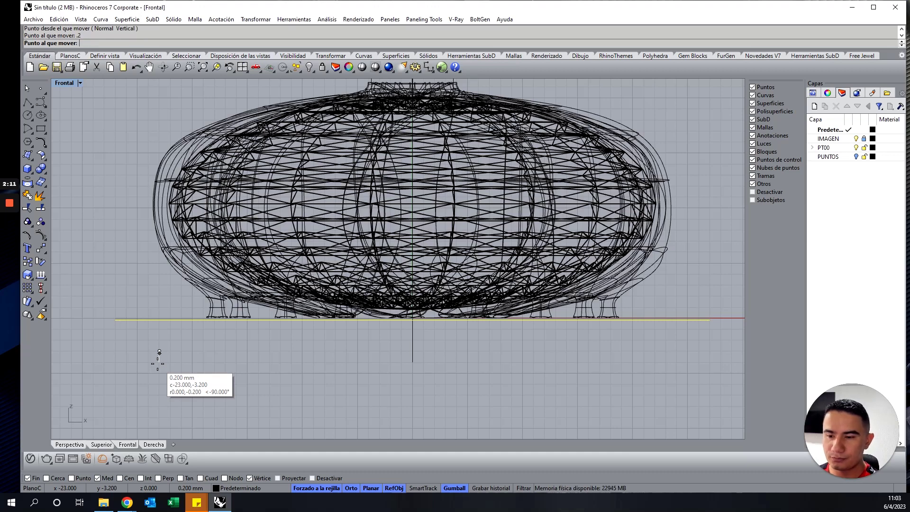
pyautogui.click(157, 364)
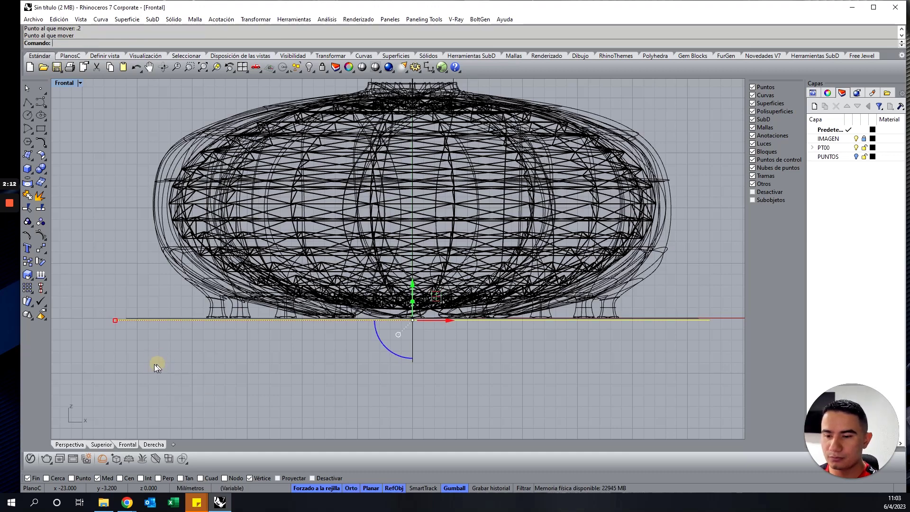
# Step: Restore four views and lower all but the innermost ring another 0.2 mm
pyautogui.doubleClick(64, 83)
pyautogui.keyDown('ctrl'); pyautogui.click(262, 202); pyautogui.keyUp('ctrl')
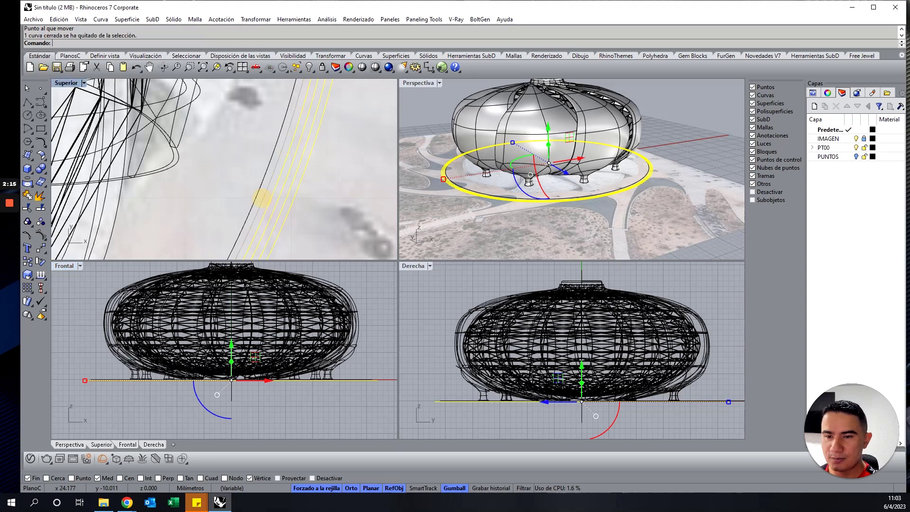
pyautogui.press('Return')
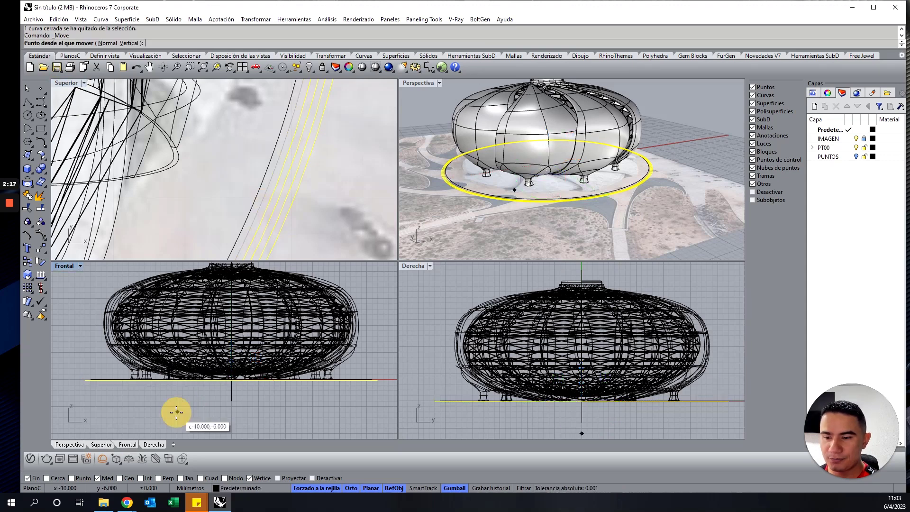
pyautogui.click(171, 406)
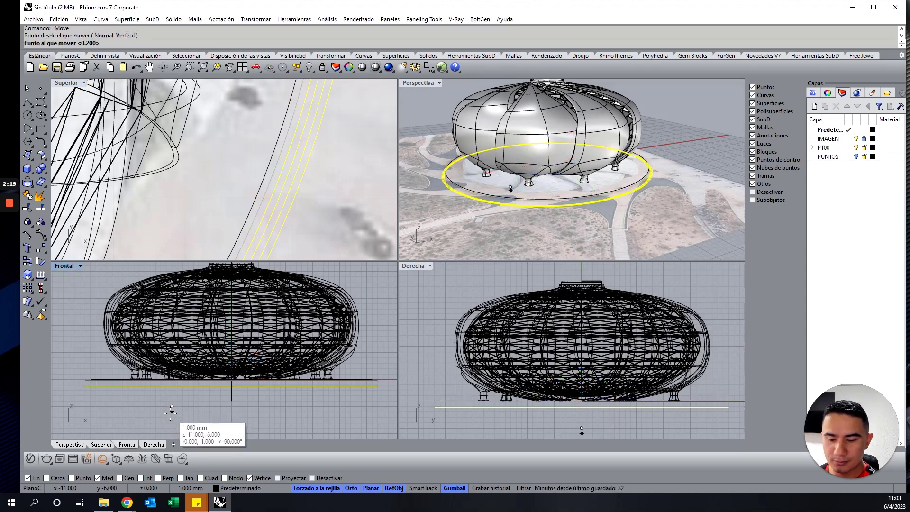
pyautogui.write('.2')
pyautogui.press('Return')
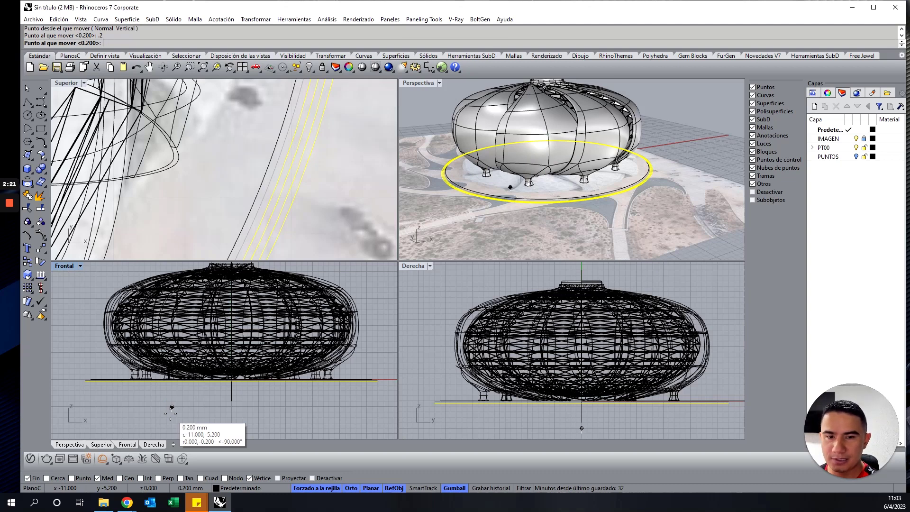
pyautogui.click(170, 413)
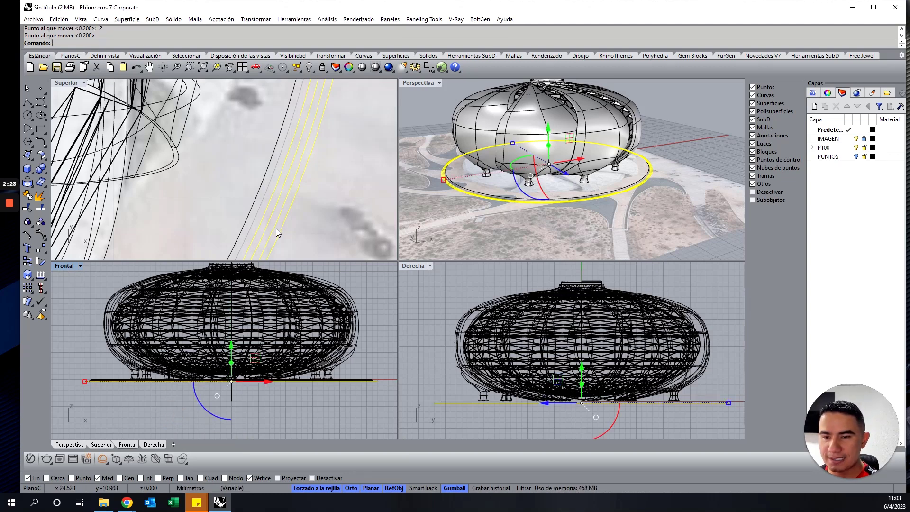
# Step: Leave out the next inner ring and drop the remaining rings 0.2 mm further
pyautogui.keyDown('ctrl'); pyautogui.click(259, 220); pyautogui.keyUp('ctrl')
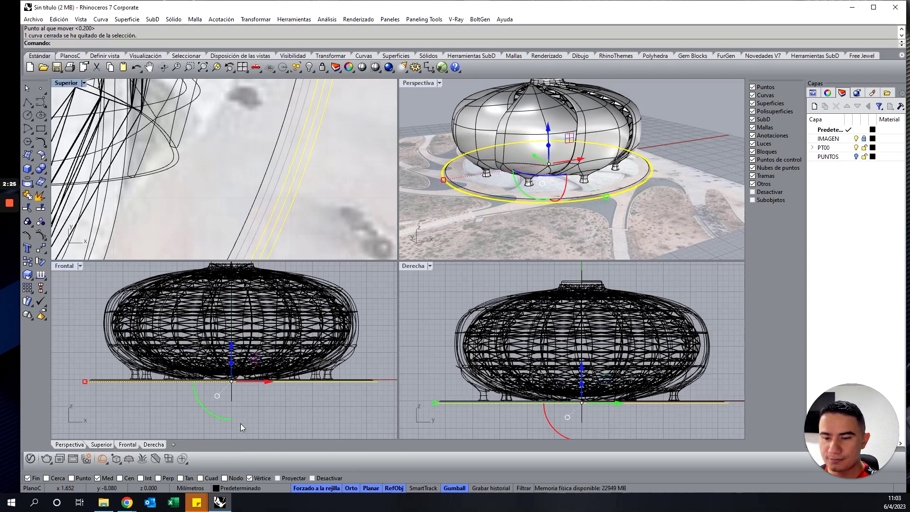
pyautogui.press('Return')
pyautogui.click(259, 406)
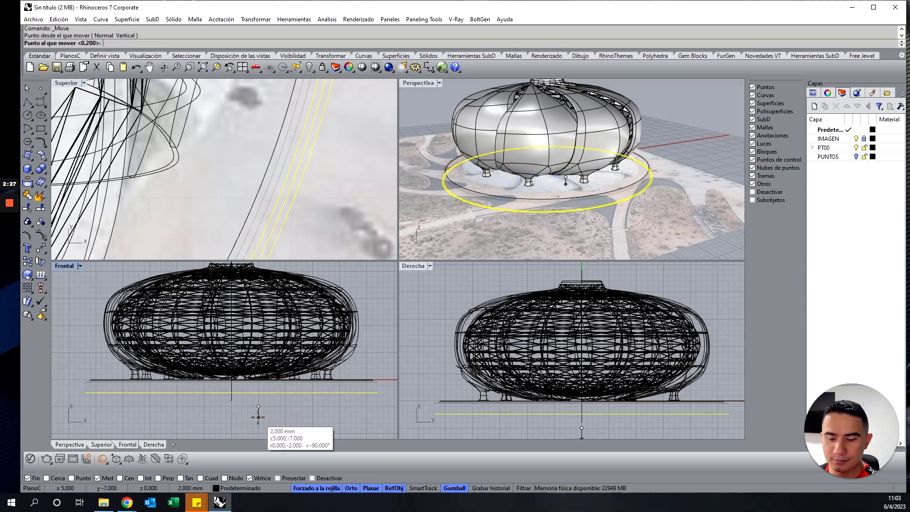
pyautogui.write('.2')
pyautogui.press('Return')
pyautogui.click(258, 417)
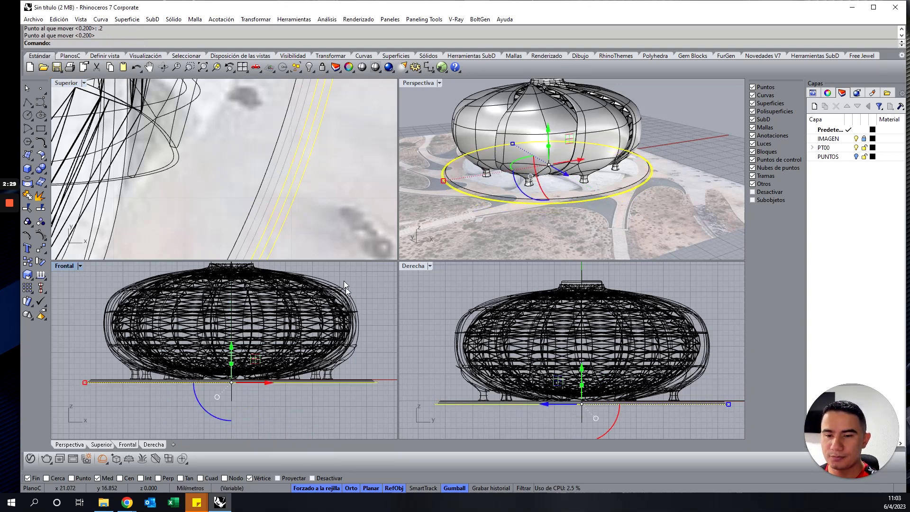
# Step: Exclude a third ring and move the rest down another 0.2 mm
pyautogui.keyDown('ctrl'); pyautogui.click(266, 216); pyautogui.keyUp('ctrl')
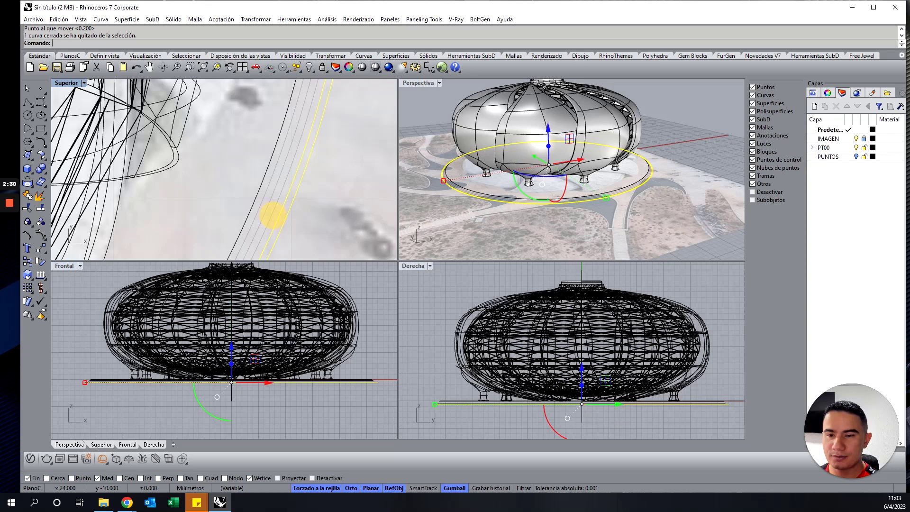
pyautogui.rightClick(277, 417)
pyautogui.click(275, 396)
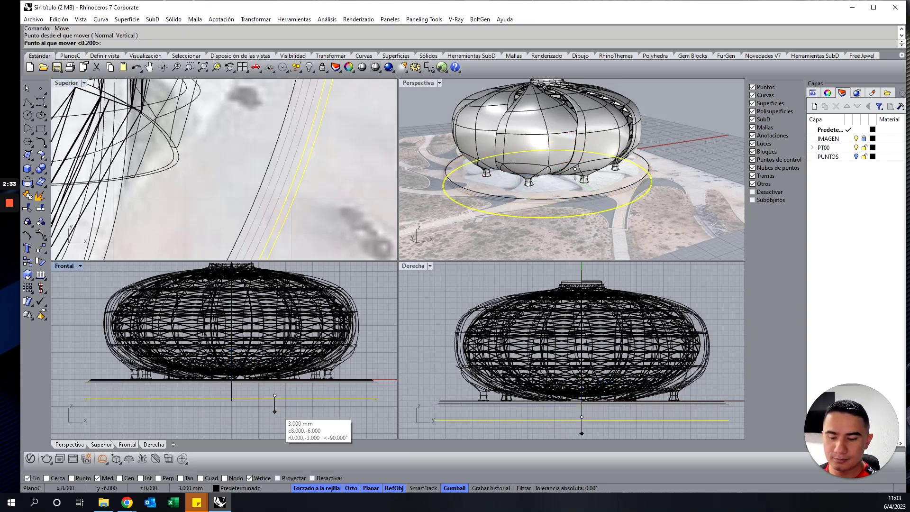
pyautogui.write('.2')
pyautogui.press('Return')
pyautogui.click(276, 410)
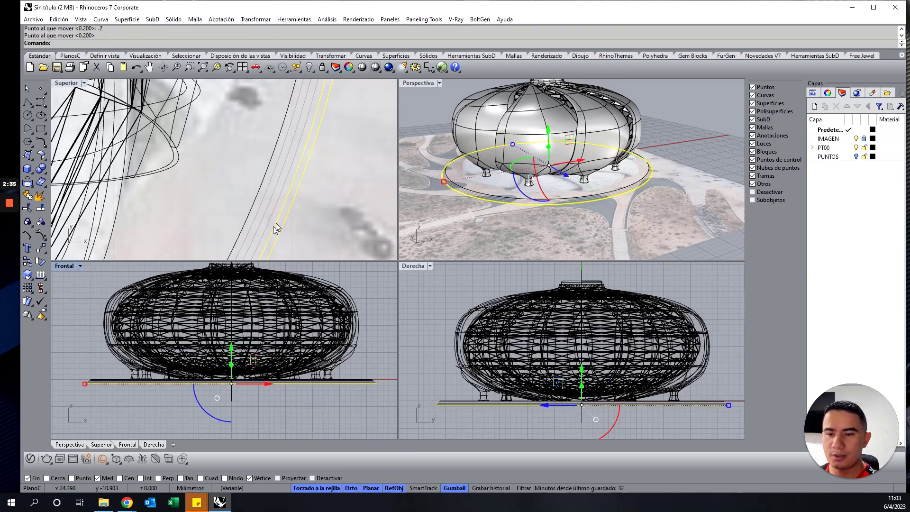
# Step: Lower the outermost ring a final 0.2 mm, then clear the selection and orbit the perspective
pyautogui.keyDown('ctrl'); pyautogui.click(278, 227); pyautogui.keyUp('ctrl')
pyautogui.rightClick(260, 398)
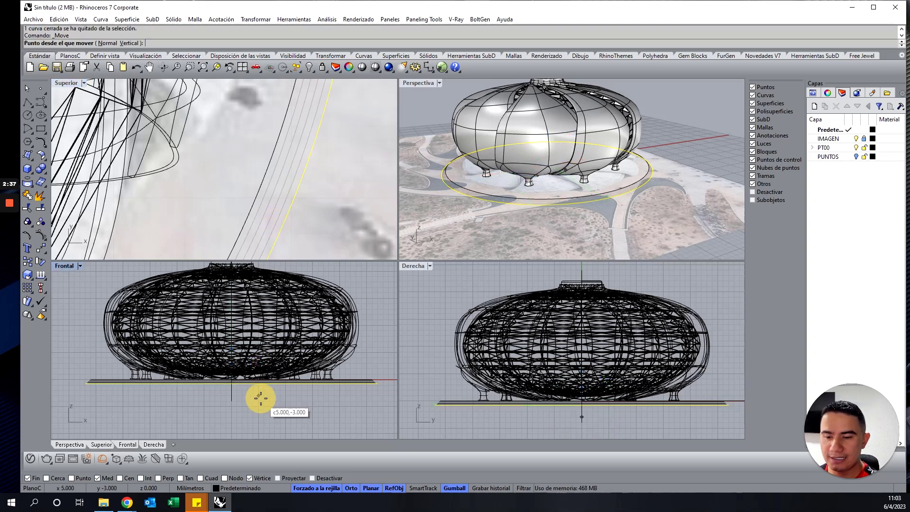
pyautogui.click(264, 395)
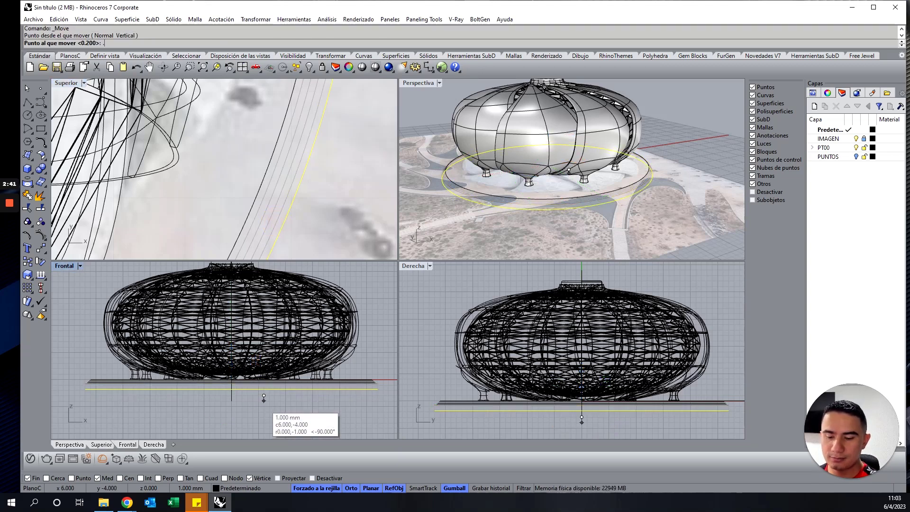
pyautogui.write('2')
pyautogui.press('Return')
pyautogui.click(263, 398)
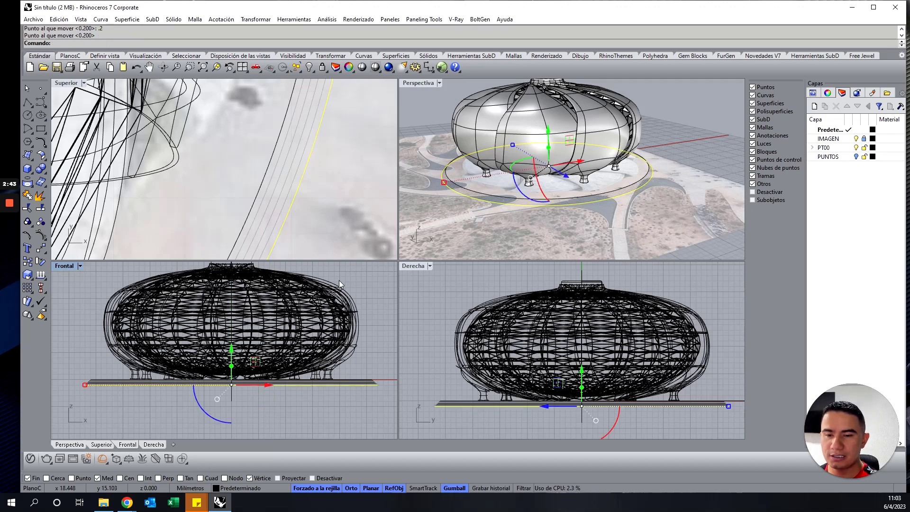
pyautogui.click(508, 240)
pyautogui.moveTo(507, 240)
pyautogui.mouseDown(button='right')
pyautogui.moveTo(564, 209)
pyautogui.moveTo(534, 228)
pyautogui.mouseUp(button='right')
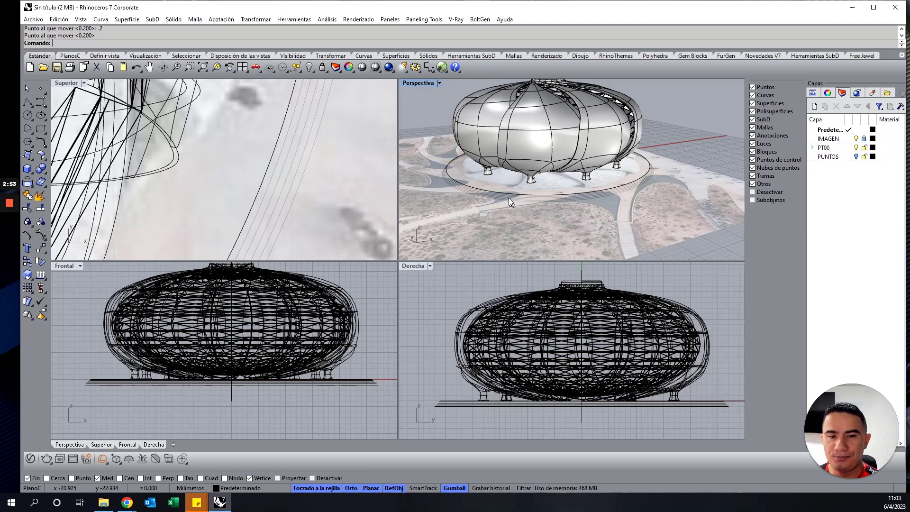
# Step: Offset the outer base circle outward by 1.5
pyautogui.click(299, 188)
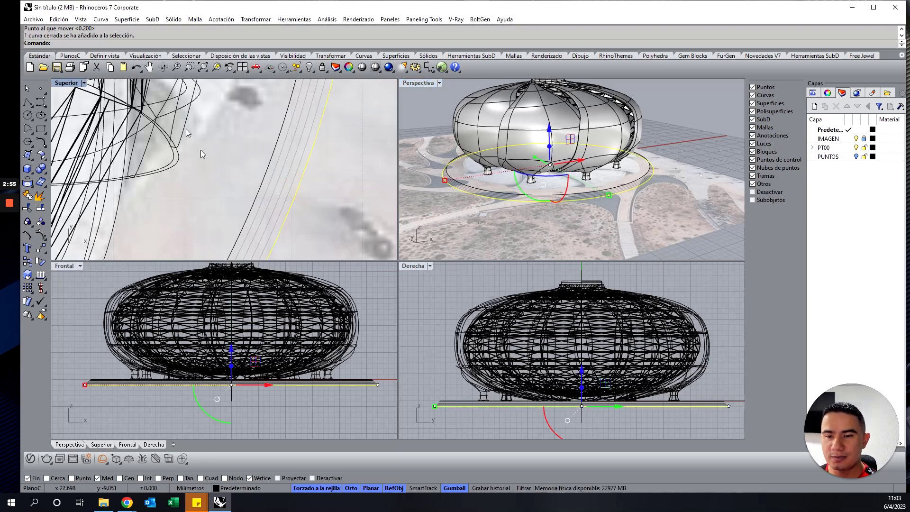
pyautogui.scroll(-2, 294, 169)
pyautogui.scroll(-2, 289, 151)
pyautogui.scroll(3, 288, 121)
pyautogui.scroll(3, 288, 122)
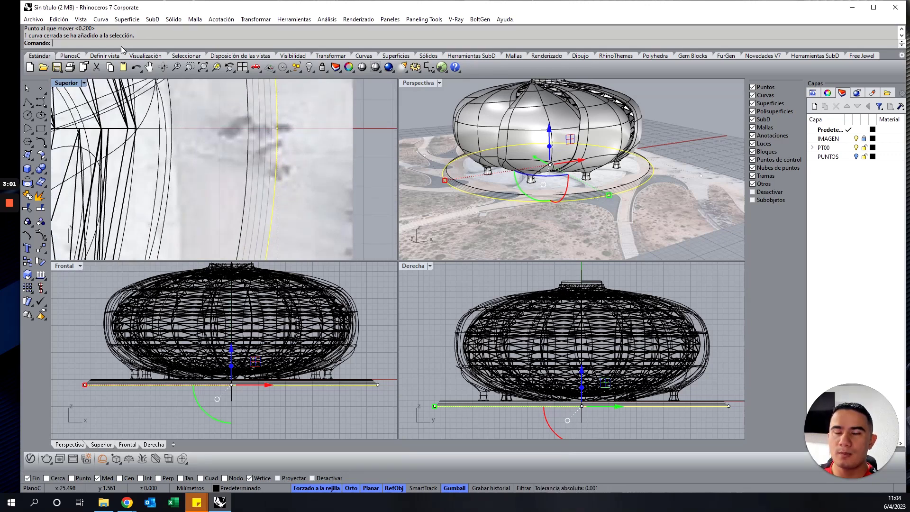
pyautogui.rightClick(95, 41)
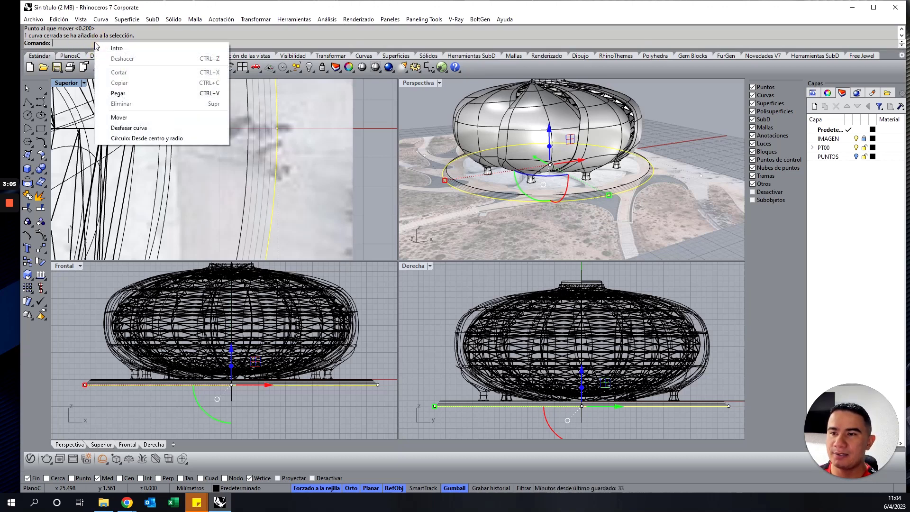
pyautogui.click(158, 129)
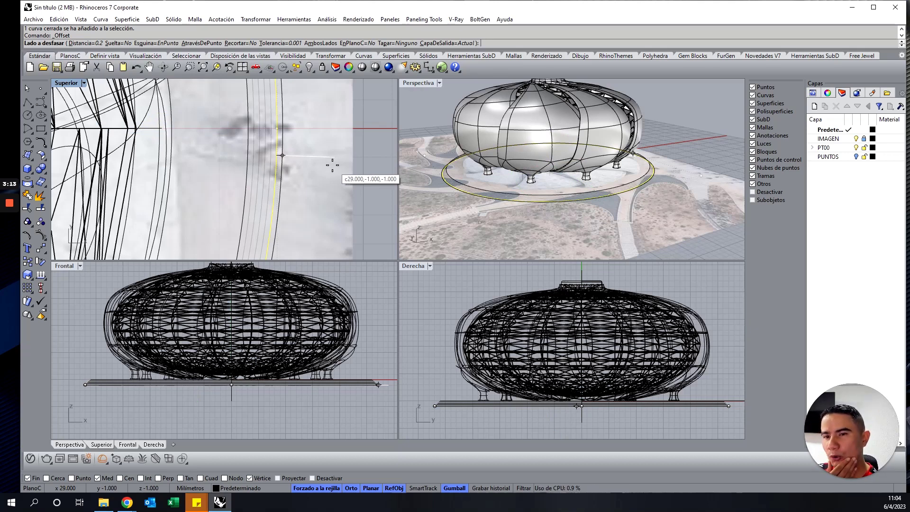
pyautogui.write('1')
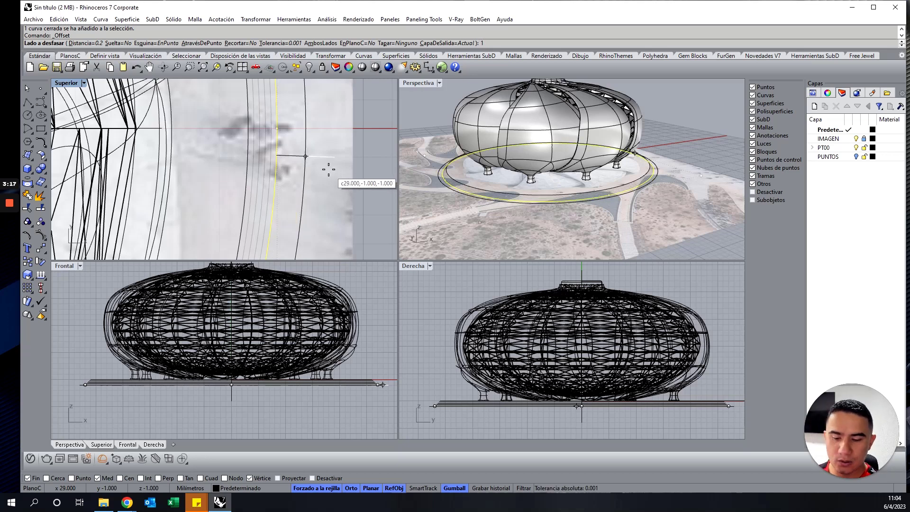
pyautogui.write('1.5')
pyautogui.press('BackSpace')
pyautogui.press('BackSpace')
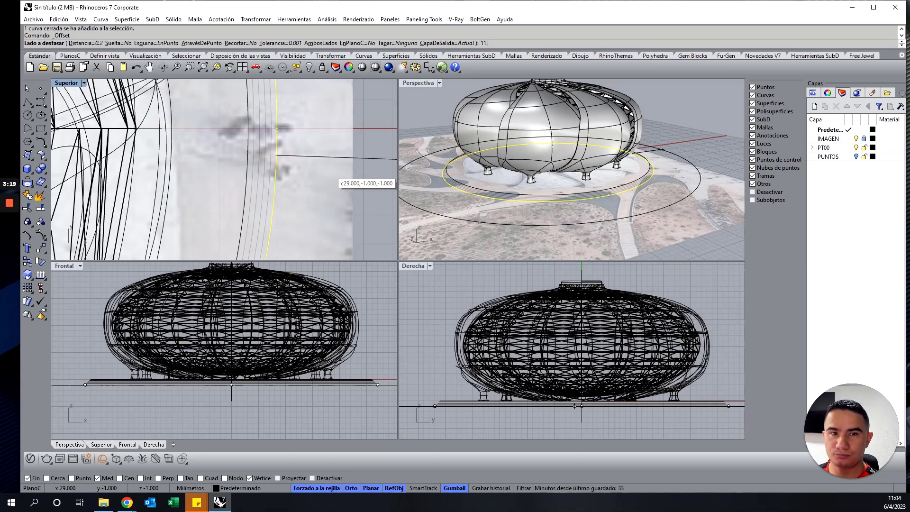
pyautogui.press('BackSpace')
pyautogui.write('.5')
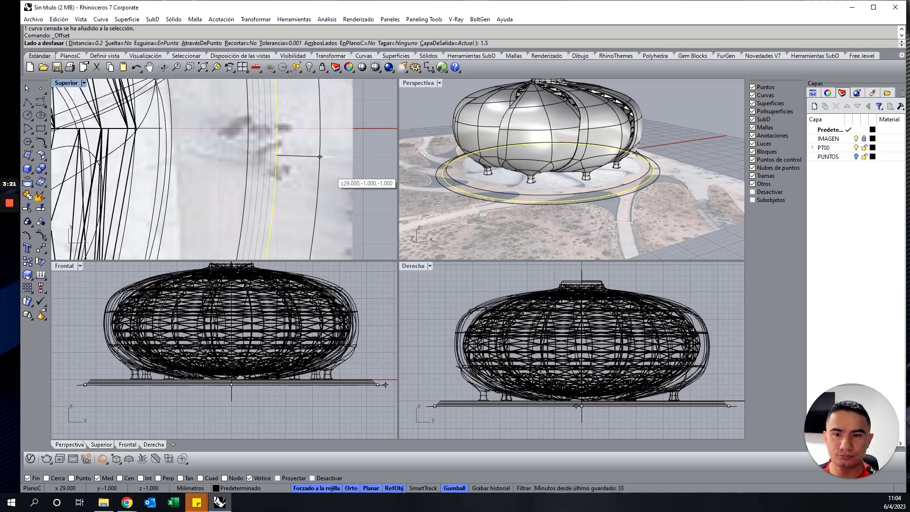
pyautogui.press('Return')
pyautogui.click(320, 169)
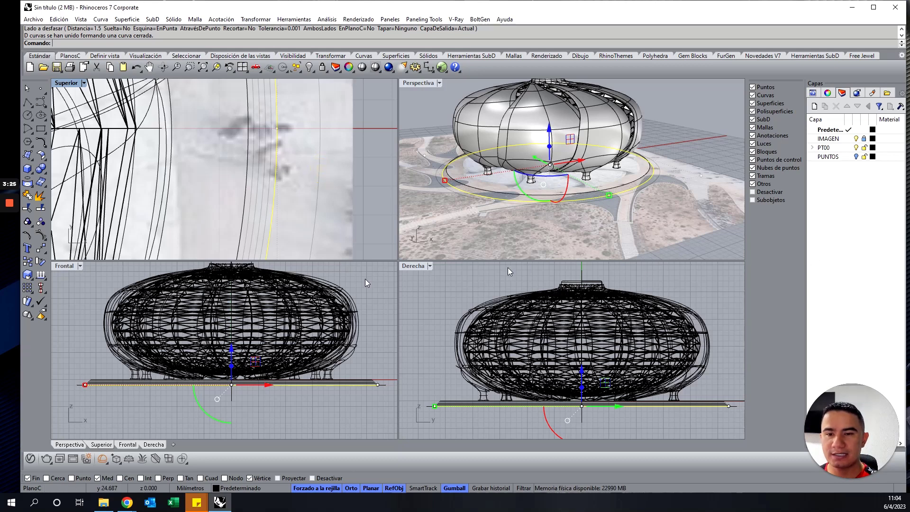
pyautogui.click(319, 186)
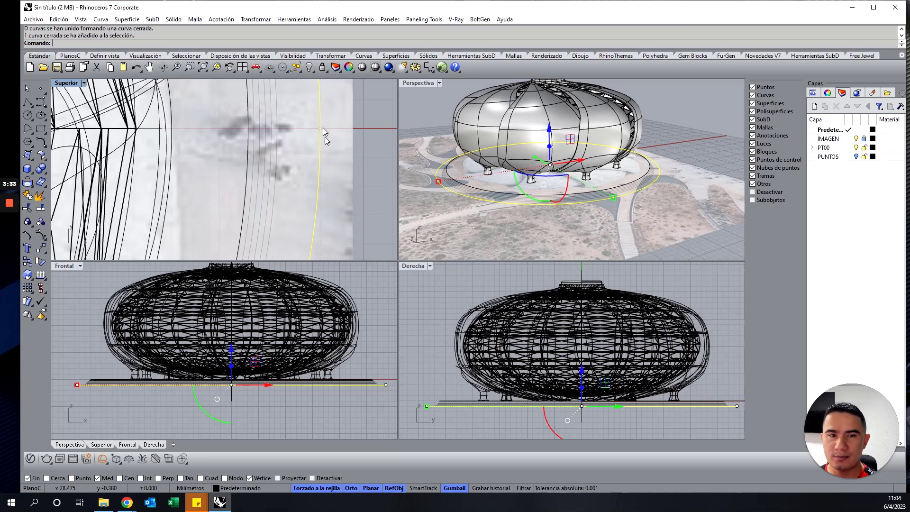
# Step: Add three more outward rings, each offset 0.2 from the previous one
pyautogui.press('o')
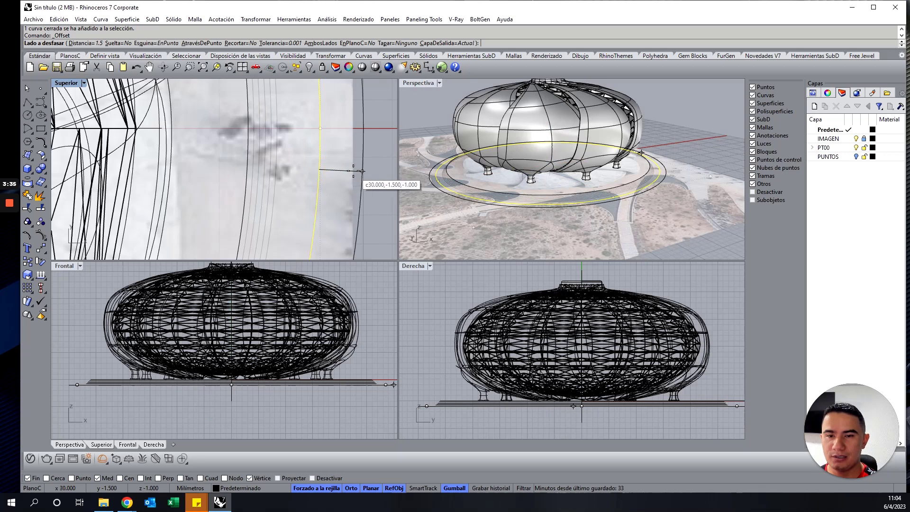
pyautogui.write('.2')
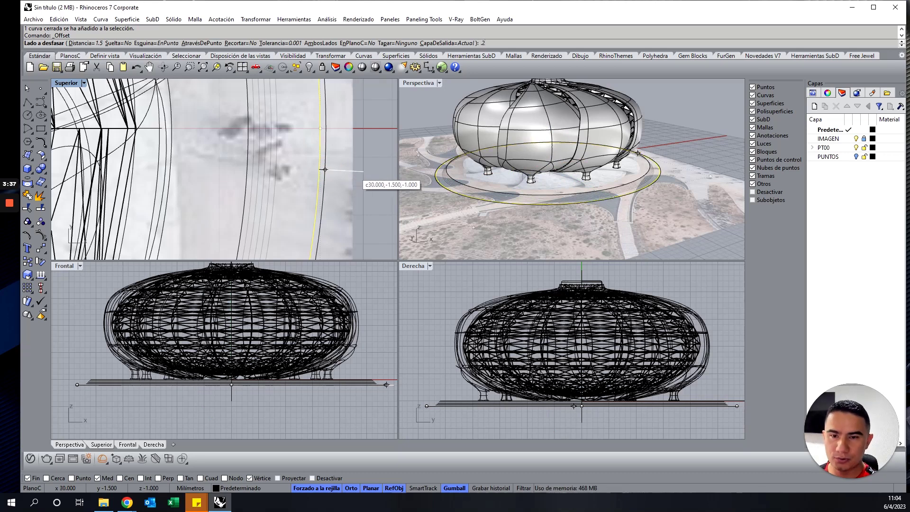
pyautogui.press('Return')
pyautogui.click(352, 171)
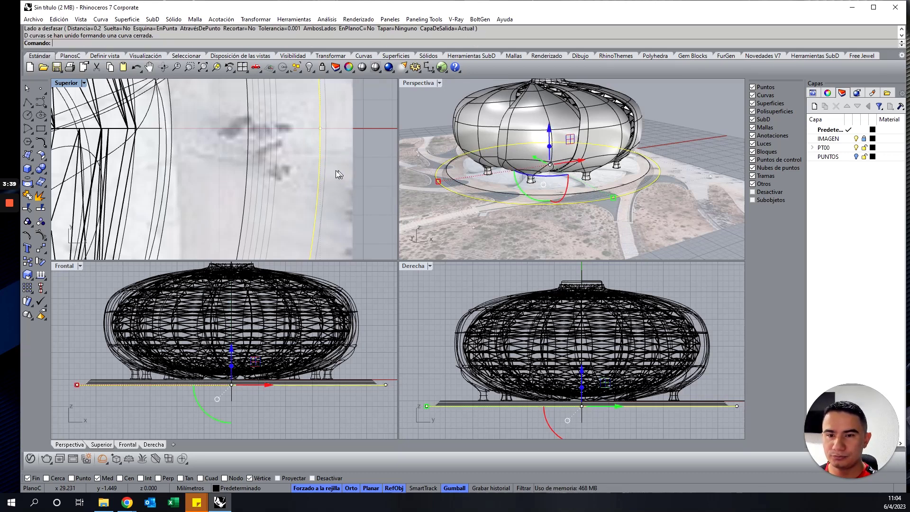
pyautogui.press('Return')
pyautogui.click(332, 174)
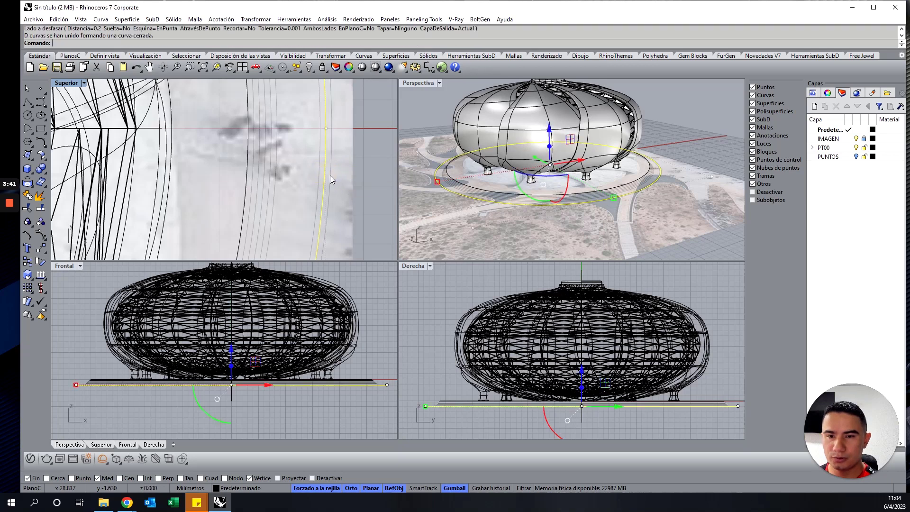
pyautogui.press('Return')
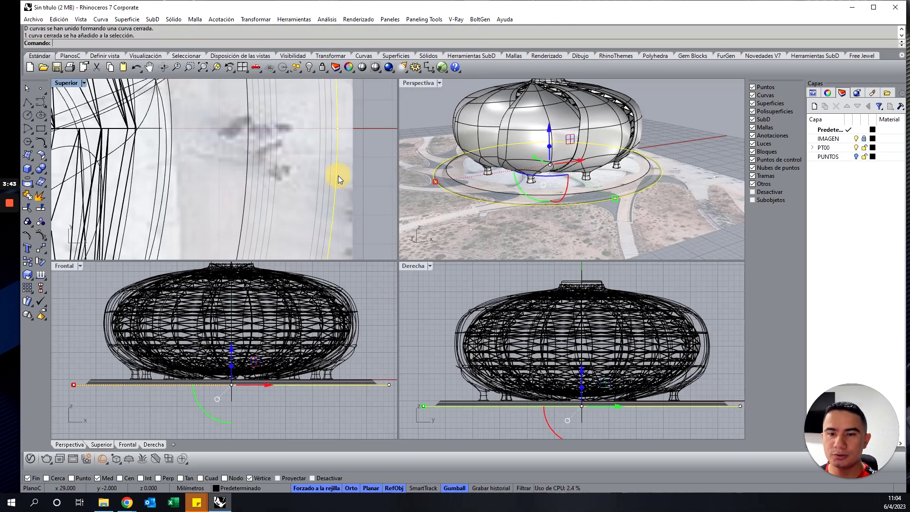
pyautogui.click(353, 178)
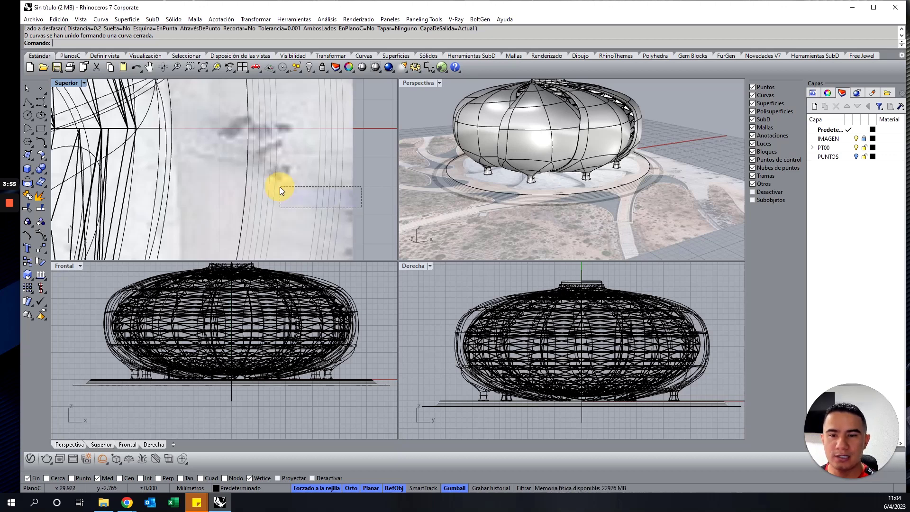
# Step: Select the new base rings and lower them 0.2 with the gumball Z arrow
pyautogui.moveTo(279, 186); pyautogui.dragTo(320, 177)
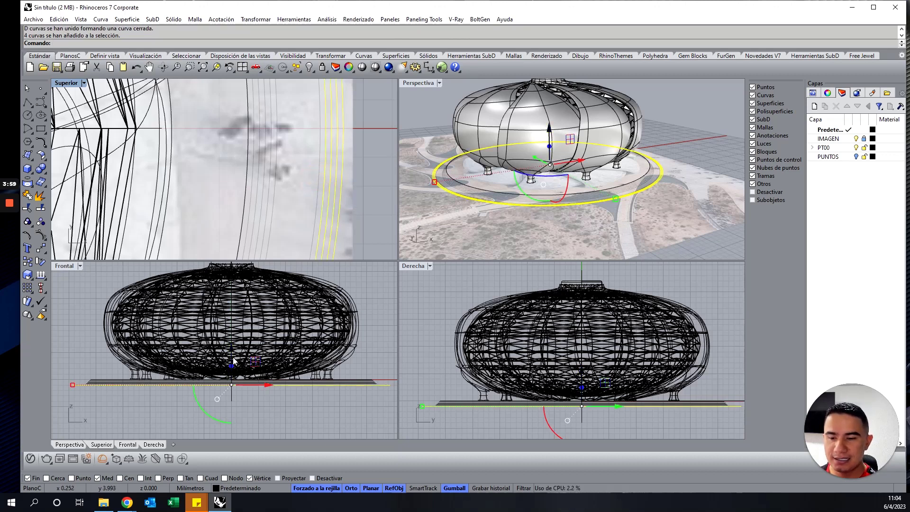
pyautogui.moveTo(231, 354); pyautogui.dragTo(232, 386)
pyautogui.write('.2')
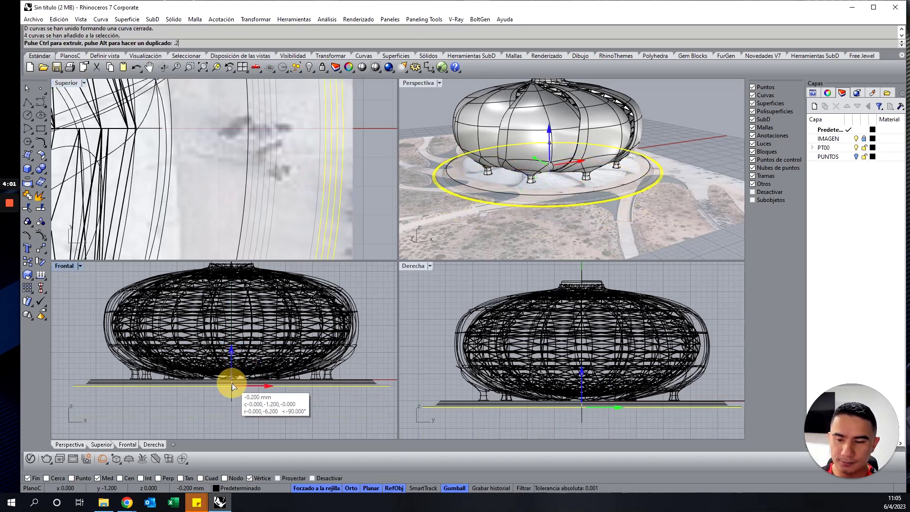
pyautogui.press('Return')
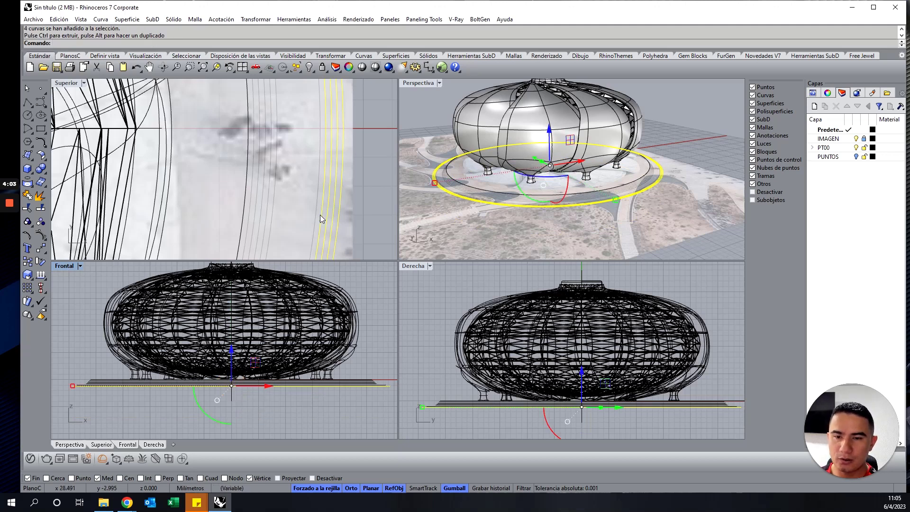
pyautogui.keyDown('ctrl'); pyautogui.click(320, 214); pyautogui.keyUp('ctrl')
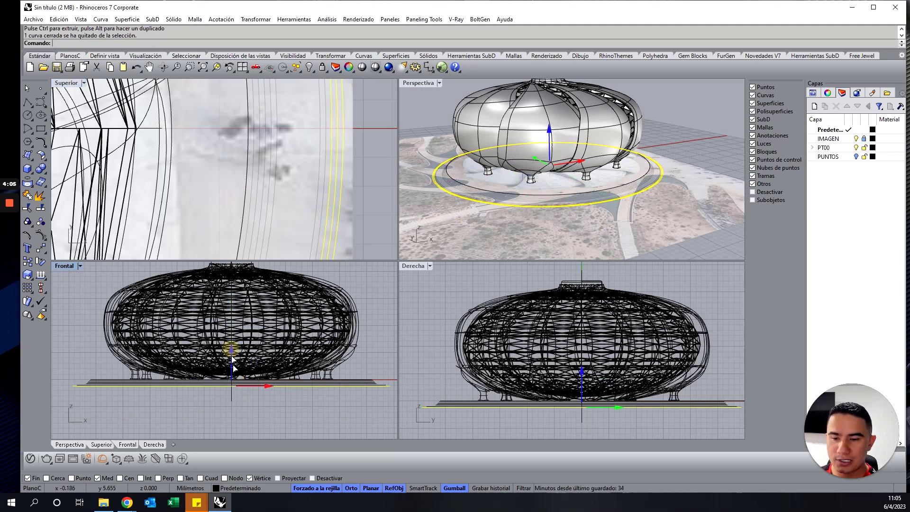
pyautogui.moveTo(232, 356); pyautogui.dragTo(231, 379)
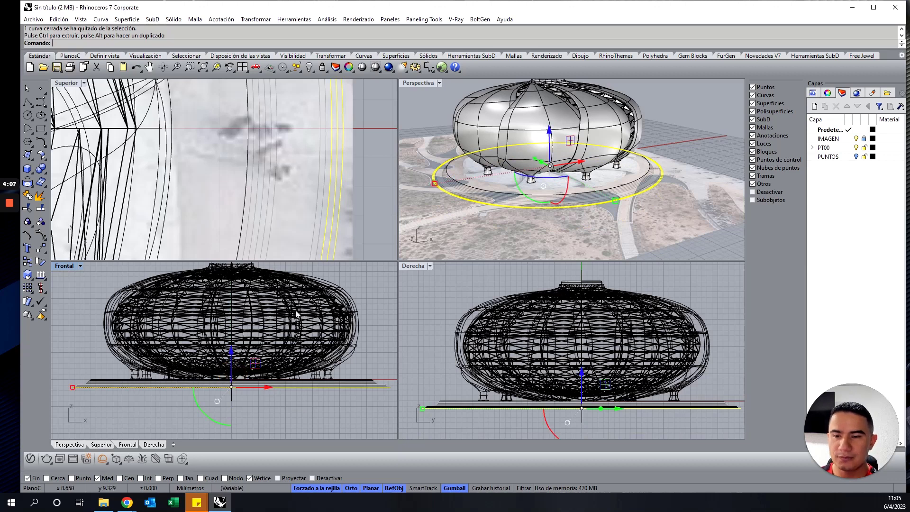
# Step: Deselect inner rings one at a time, lowering the remaining outer rings 0.2 each time, then clear the selection
pyautogui.keyDown('ctrl'); pyautogui.click(325, 218); pyautogui.keyUp('ctrl')
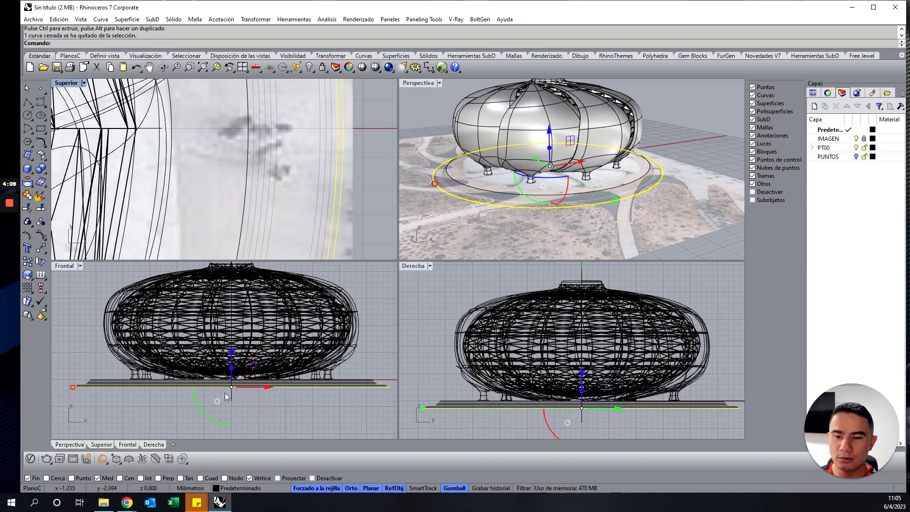
pyautogui.moveTo(232, 367); pyautogui.dragTo(231, 379)
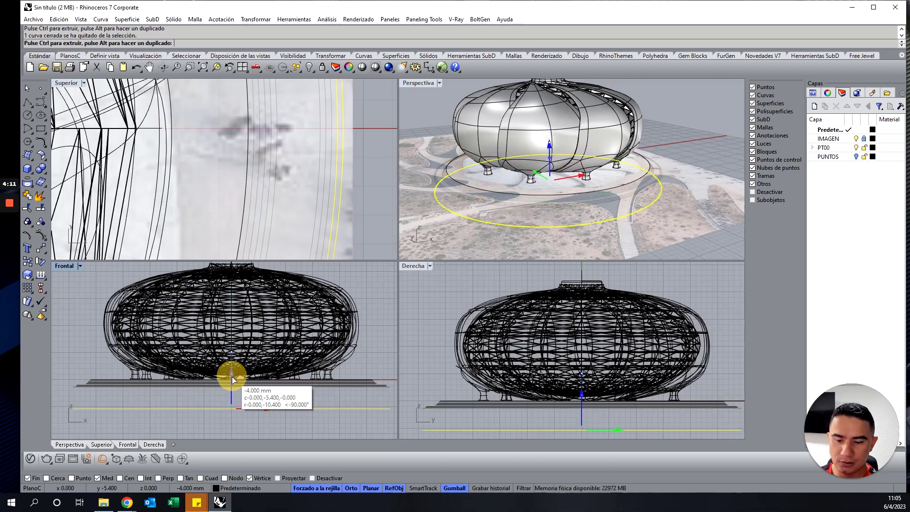
pyautogui.write('.2')
pyautogui.press('Return')
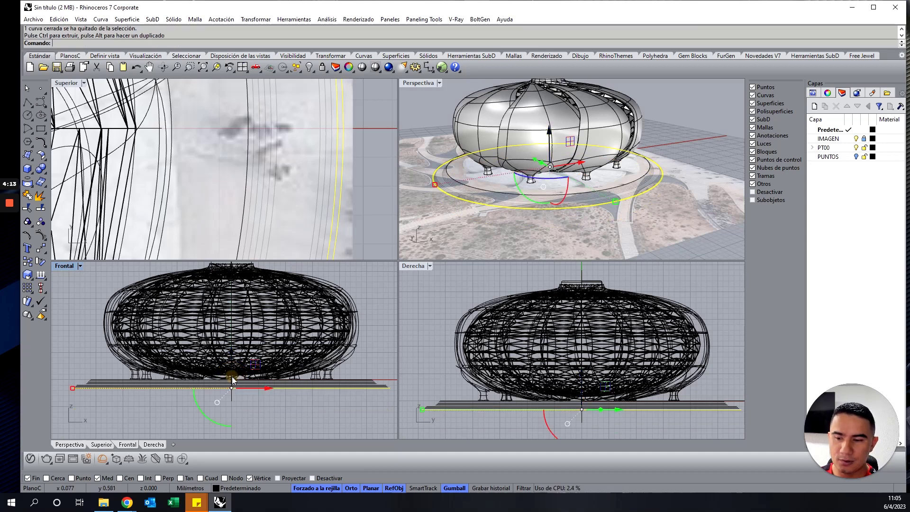
pyautogui.keyDown('ctrl'); pyautogui.click(334, 194); pyautogui.keyUp('ctrl')
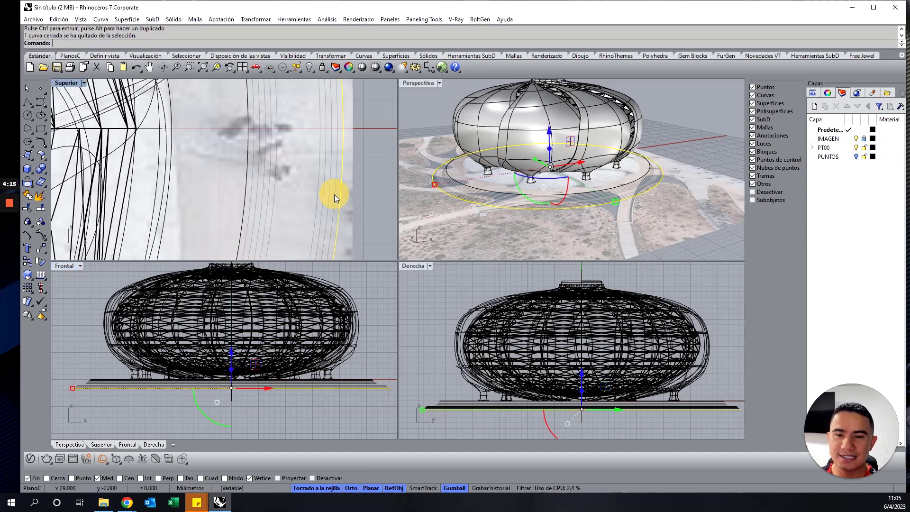
pyautogui.moveTo(231, 367); pyautogui.dragTo(232, 370)
pyautogui.write('.2')
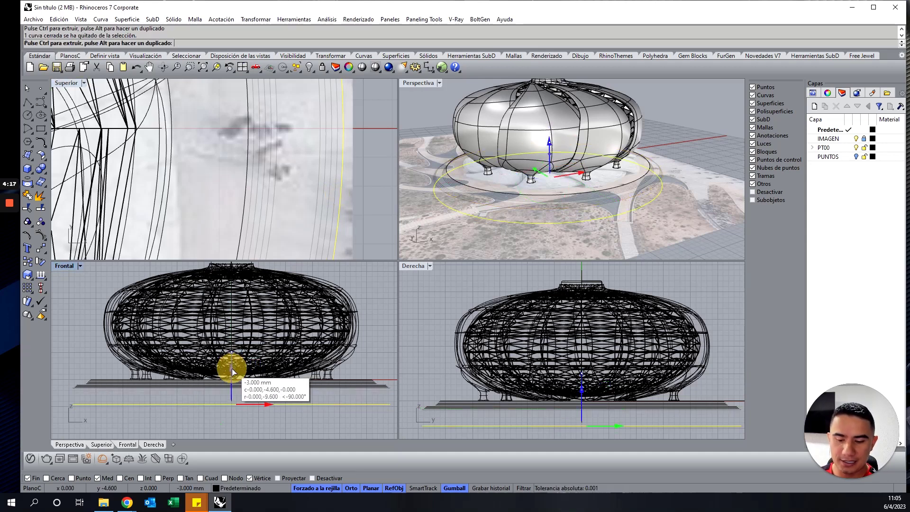
pyautogui.press('Return')
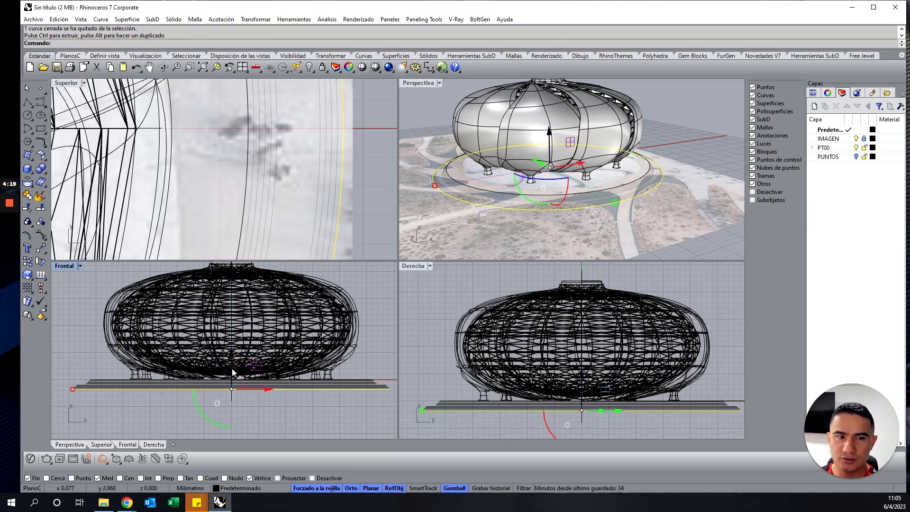
pyautogui.click(369, 196)
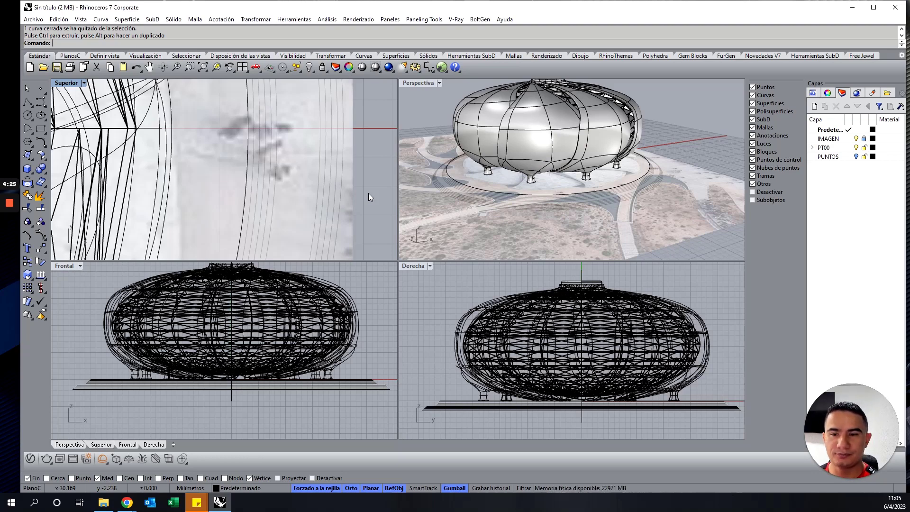
# Step: Offset the outermost base ring 5 units outward with Desfasar curva
pyautogui.scroll(-3, 256, 198)
pyautogui.scroll(-2, 293, 157)
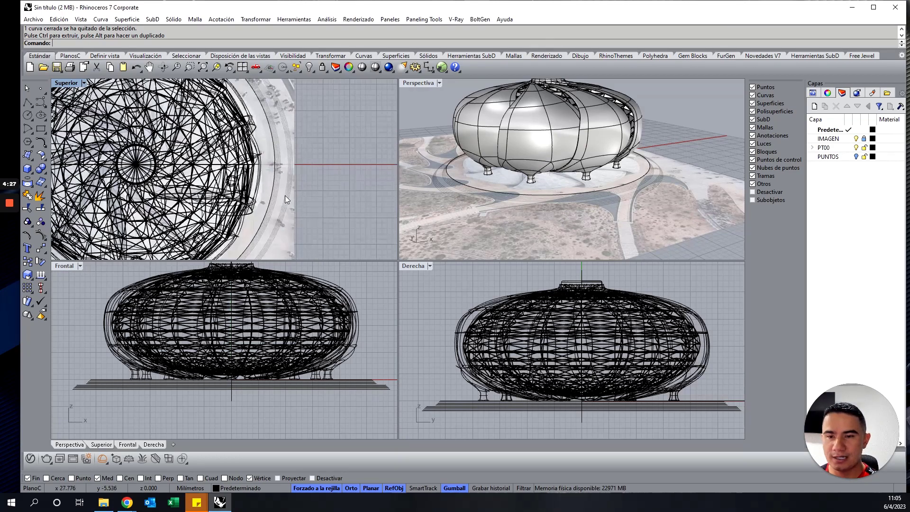
pyautogui.scroll(2, 285, 214)
pyautogui.scroll(3, 285, 214)
pyautogui.click(284, 212)
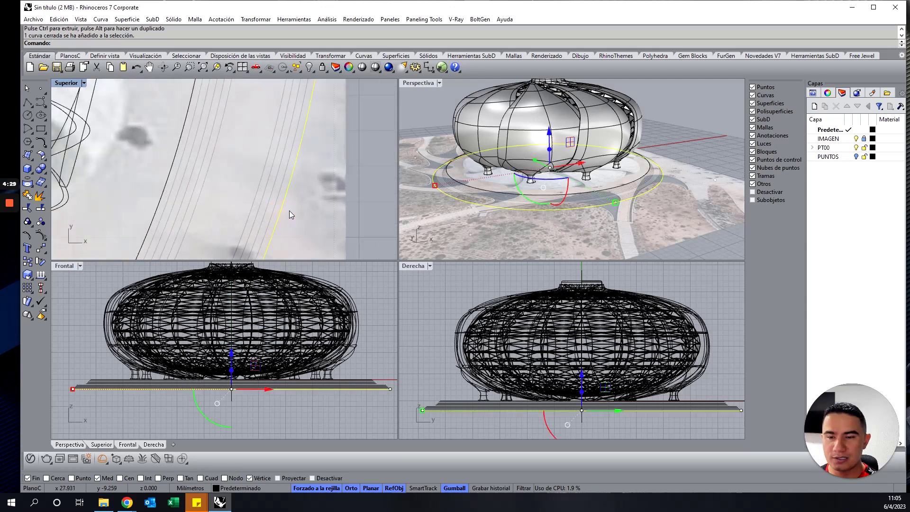
pyautogui.rightClick(242, 41)
pyautogui.click(276, 115)
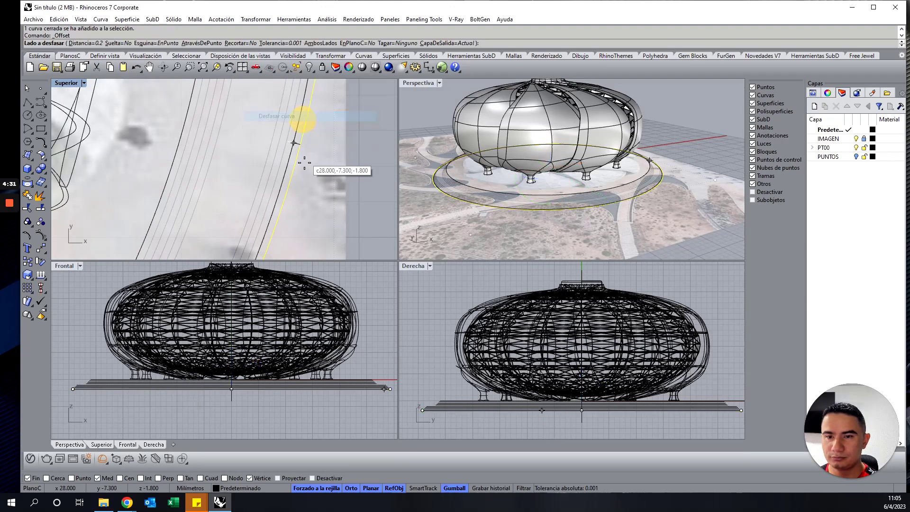
pyautogui.scroll(-2, 237, 161)
pyautogui.scroll(-2, 238, 161)
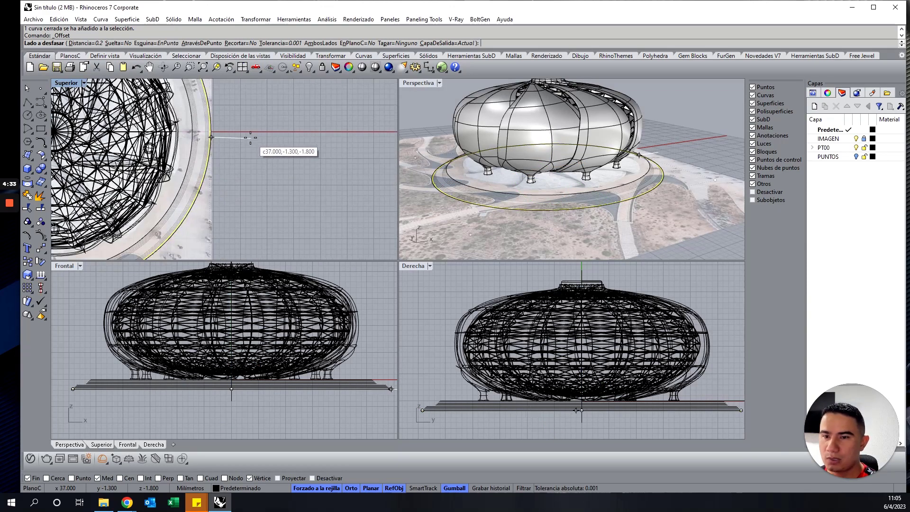
pyautogui.write('5')
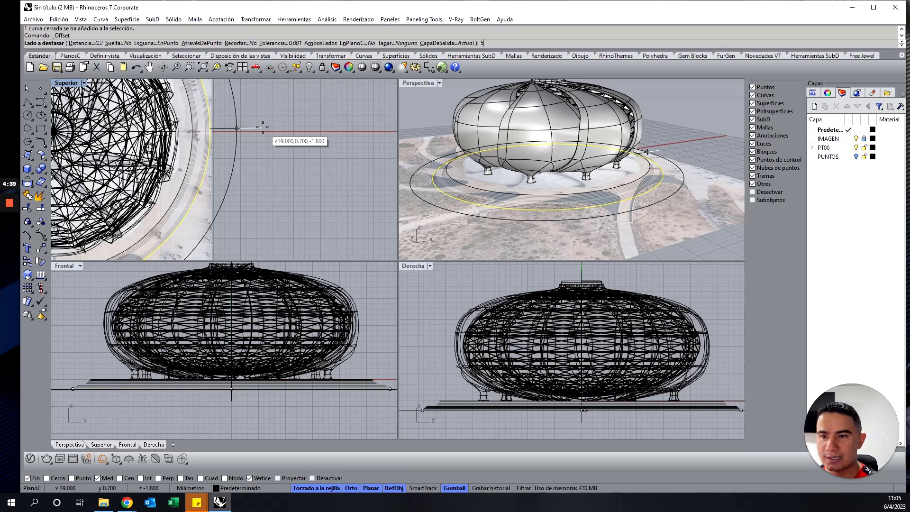
pyautogui.press('Return')
pyautogui.click(286, 166)
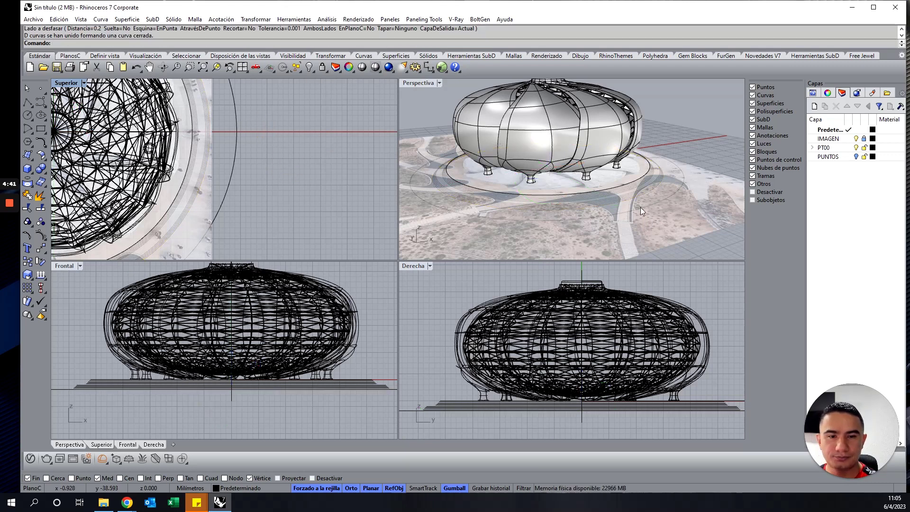
# Step: Hide the IMAGEN background photo layer and orbit the view to inspect the rings
pyautogui.click(855, 138)
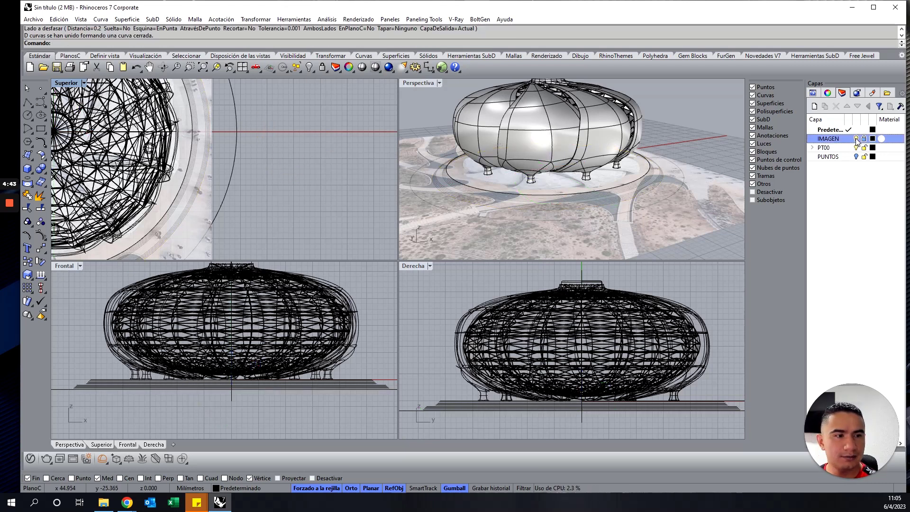
pyautogui.moveTo(686, 183)
pyautogui.mouseDown(button='right')
pyautogui.moveTo(643, 204)
pyautogui.moveTo(637, 222)
pyautogui.moveTo(613, 217)
pyautogui.mouseUp(button='right')
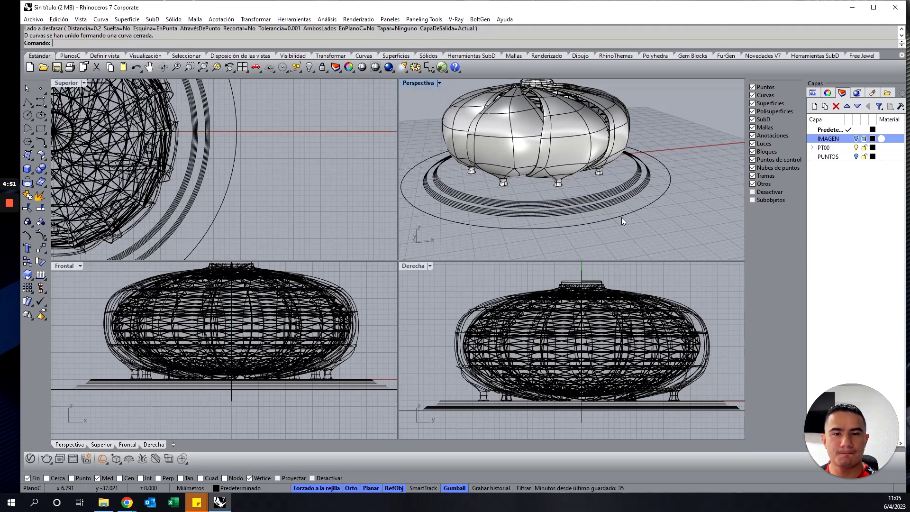
pyautogui.scroll(-5, 627, 185)
pyautogui.scroll(7, 614, 191)
pyautogui.scroll(2, 607, 207)
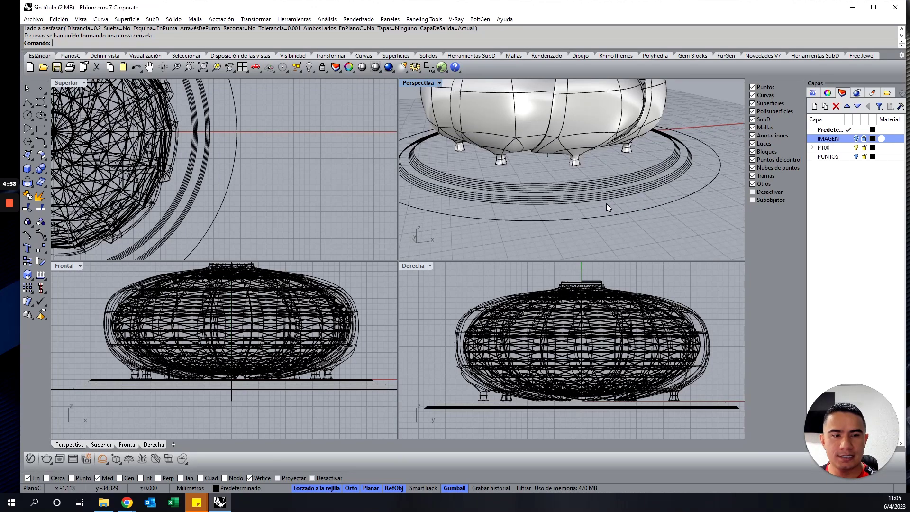
pyautogui.scroll(-2, 606, 207)
# Step: Offset the outer base circle outward by 5 using desfase
pyautogui.click(604, 213)
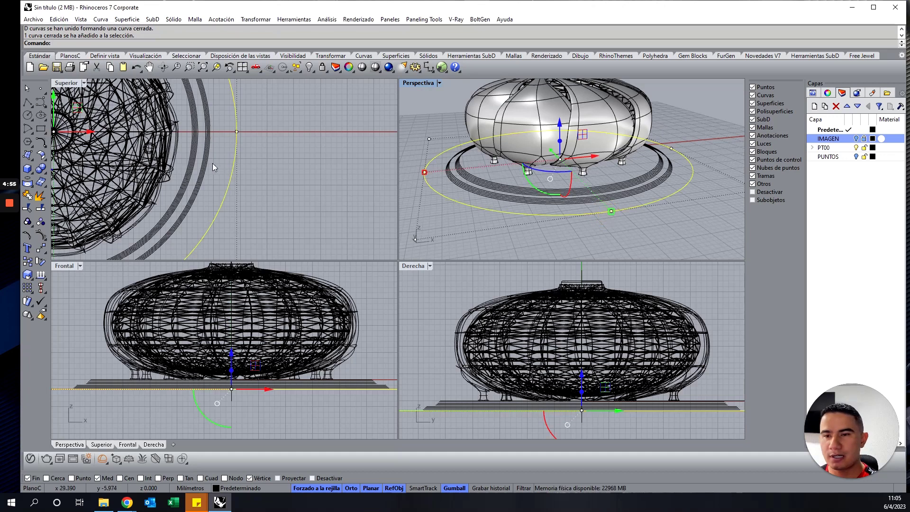
pyautogui.write('desfase')
pyautogui.press('Return')
pyautogui.click(280, 126)
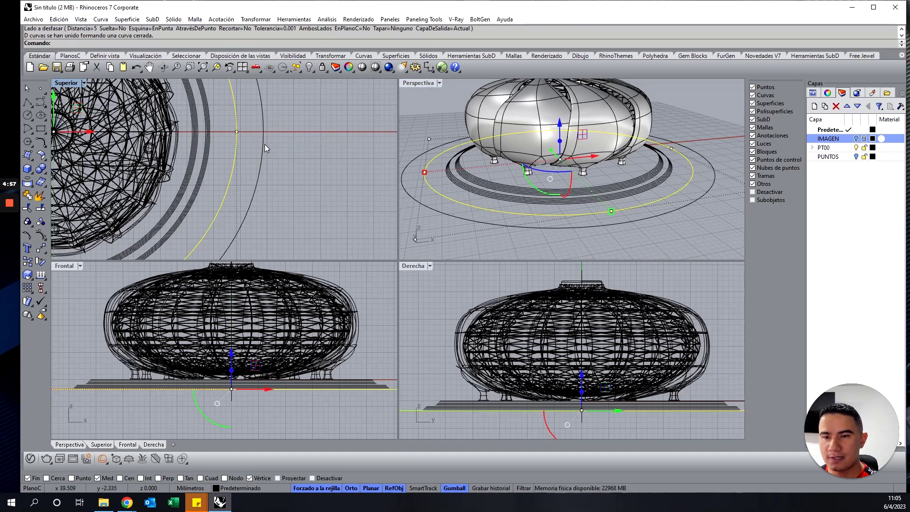
pyautogui.scroll(3, 245, 123)
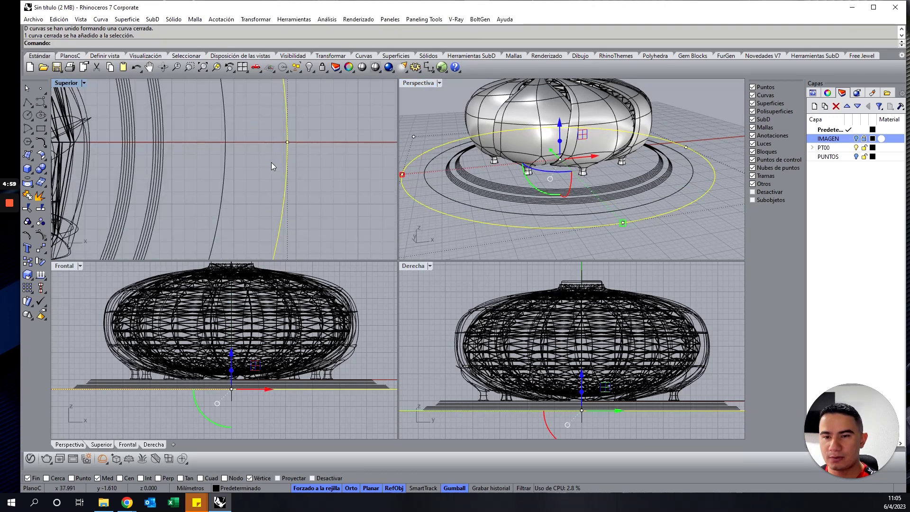
# Step: Offset the circle again at 0.1, then repeat the 0.1 offset on another base ring
pyautogui.press('Return')
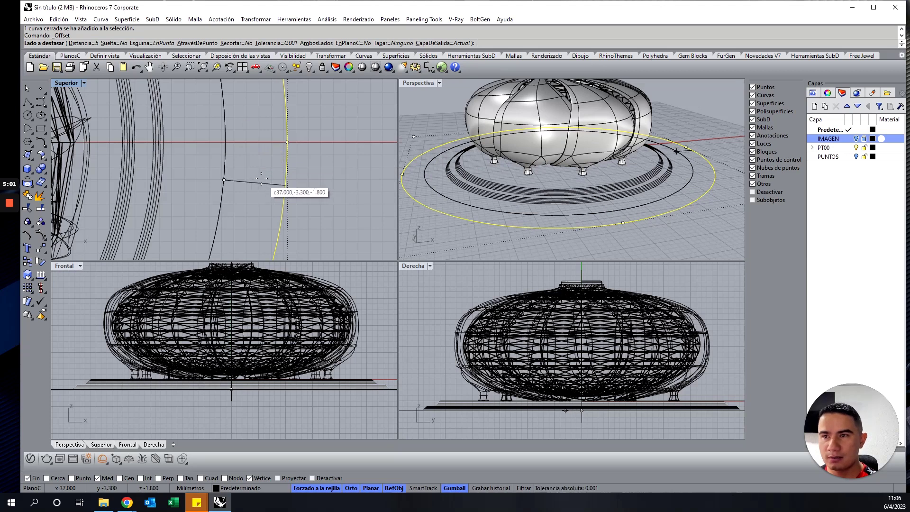
pyautogui.write('.1')
pyautogui.press('Return')
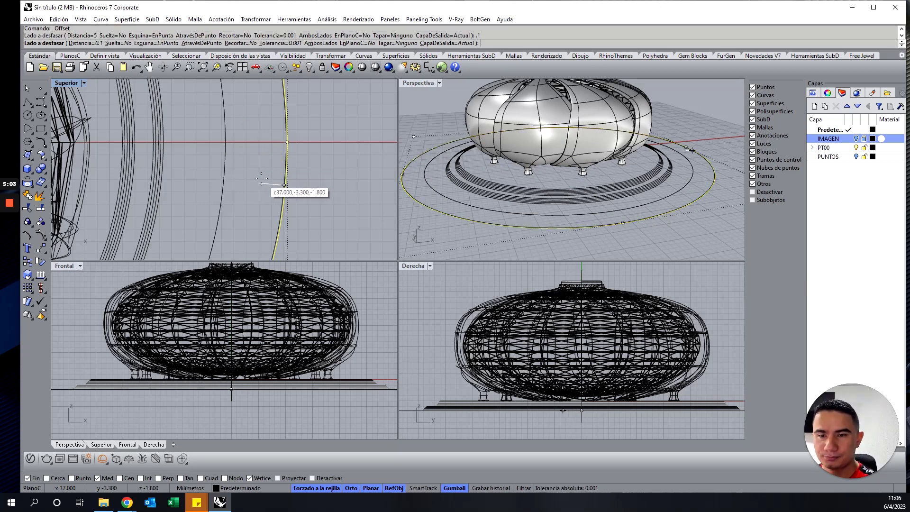
pyautogui.click(261, 178)
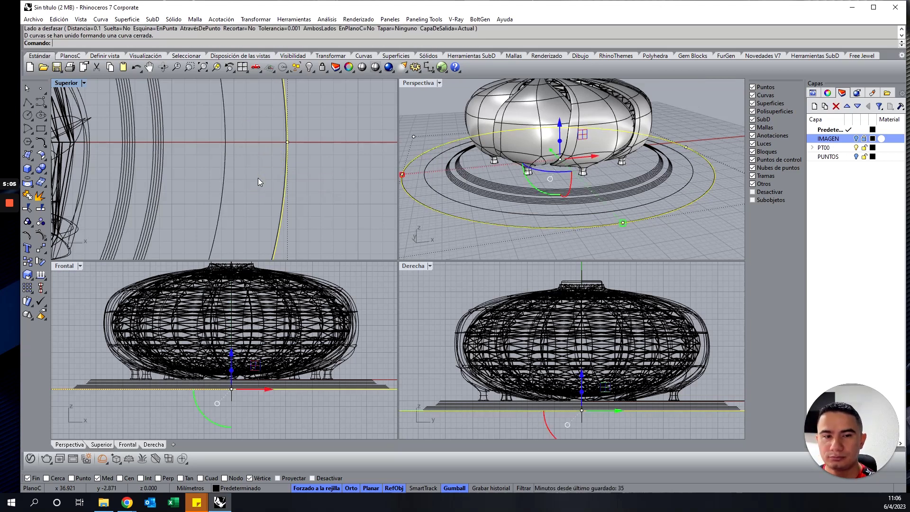
pyautogui.click(224, 173)
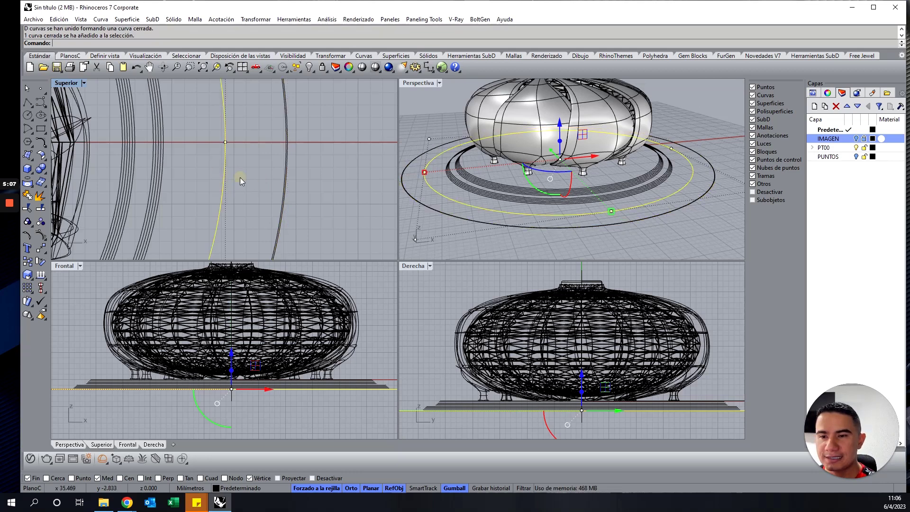
pyautogui.press('Return')
pyautogui.click(245, 166)
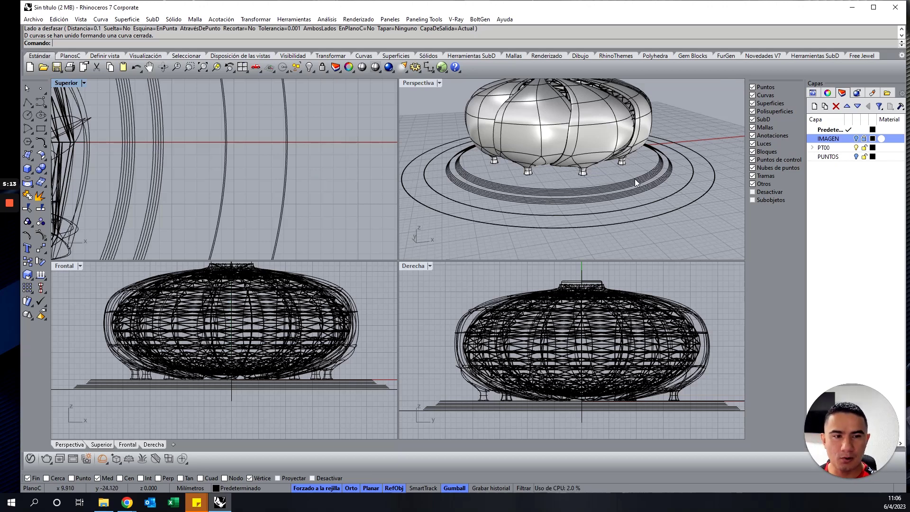
pyautogui.scroll(3, 624, 197)
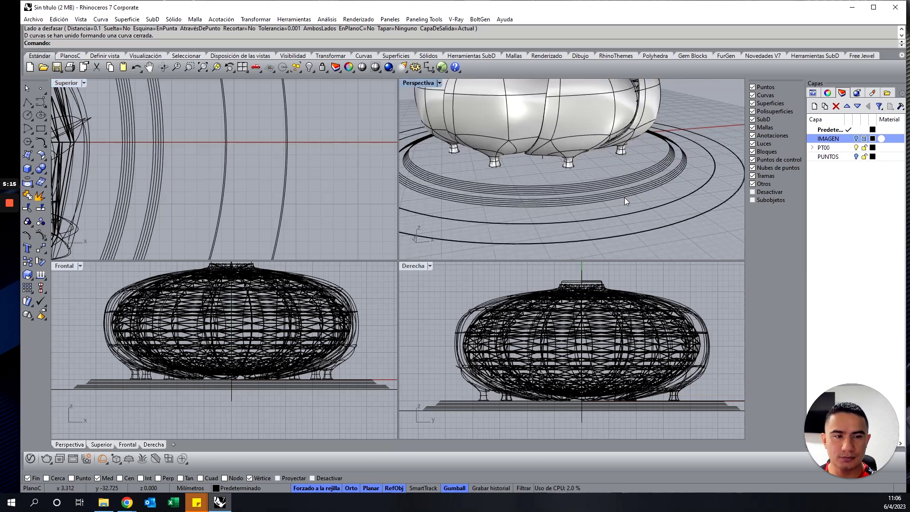
pyautogui.scroll(2, 610, 198)
pyautogui.scroll(-1, 599, 188)
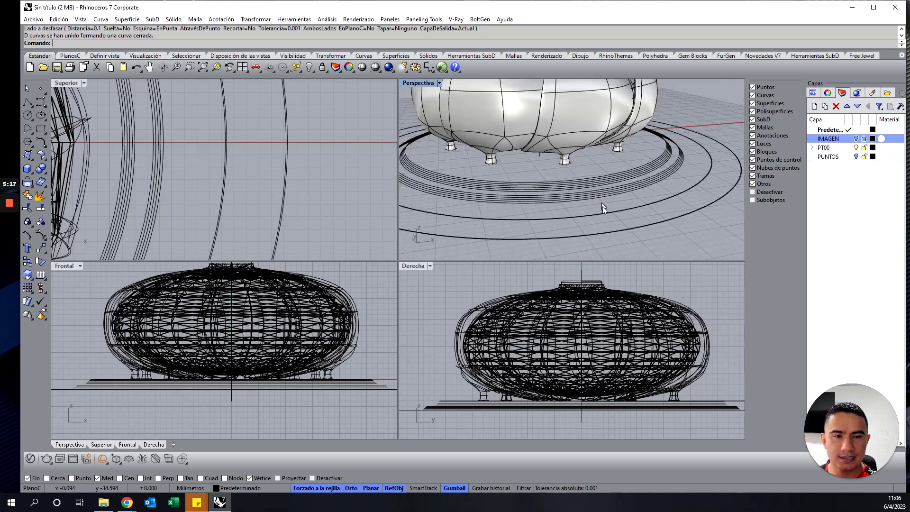
# Step: Select the two closely spaced rings 0.1 apart in the top view
pyautogui.moveTo(602, 206); pyautogui.dragTo(567, 174)
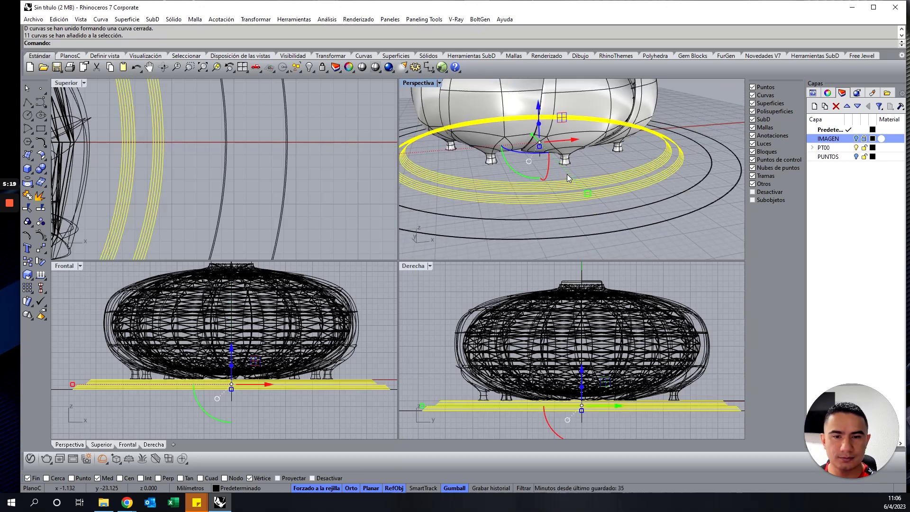
pyautogui.click(629, 196)
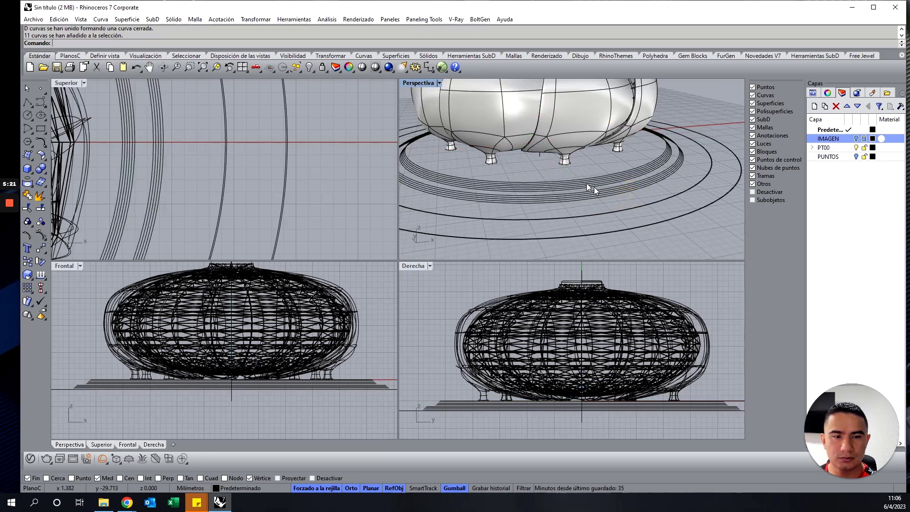
pyautogui.scroll(2, 564, 192)
pyautogui.scroll(1, 566, 192)
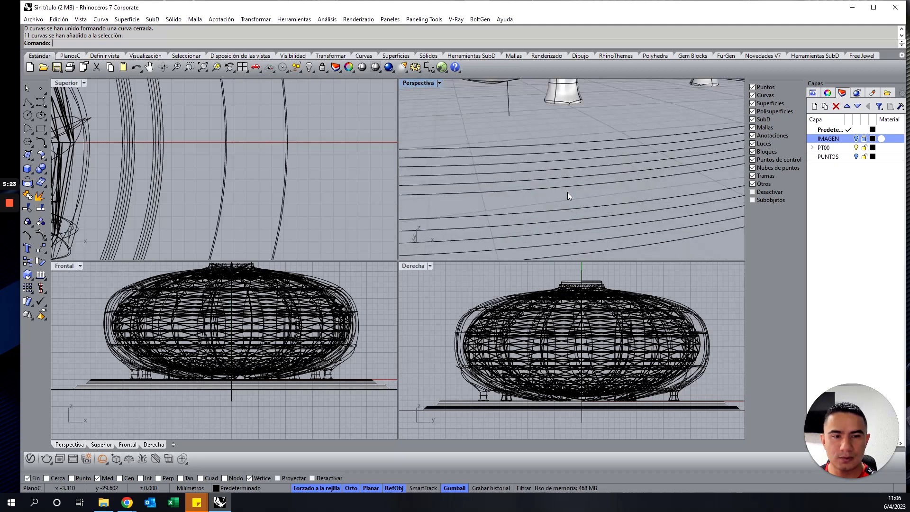
pyautogui.scroll(-1, 568, 194)
pyautogui.click(570, 201)
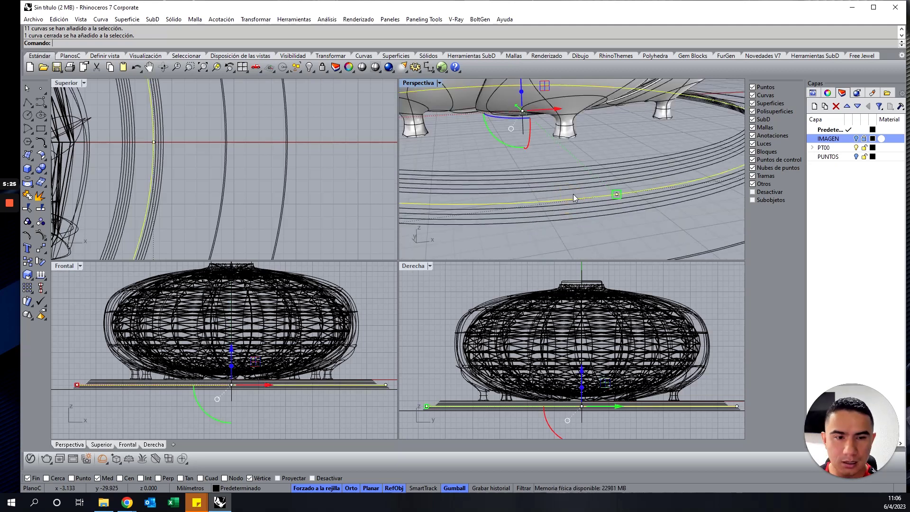
pyautogui.keyDown('shift'); pyautogui.click(579, 188); pyautogui.keyUp('shift')
pyautogui.moveTo(133, 137); pyautogui.dragTo(286, 152, button='right')
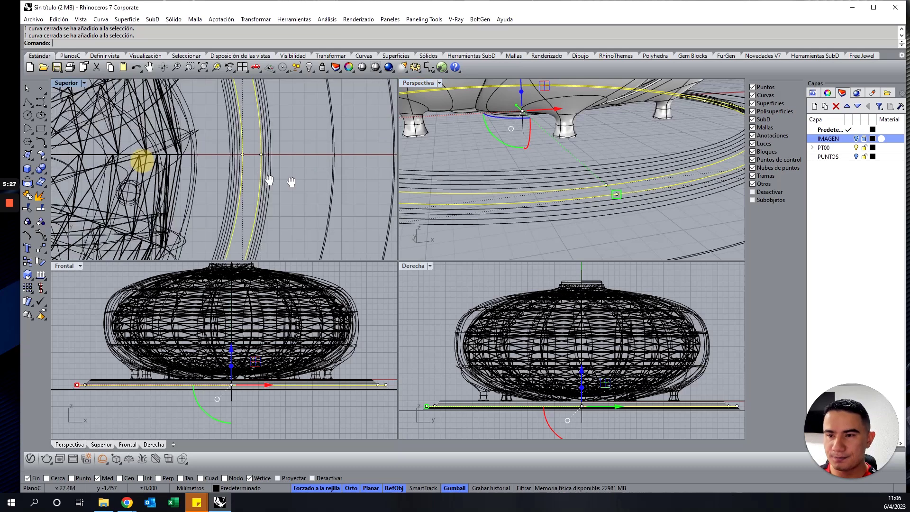
pyautogui.scroll(3, 291, 157)
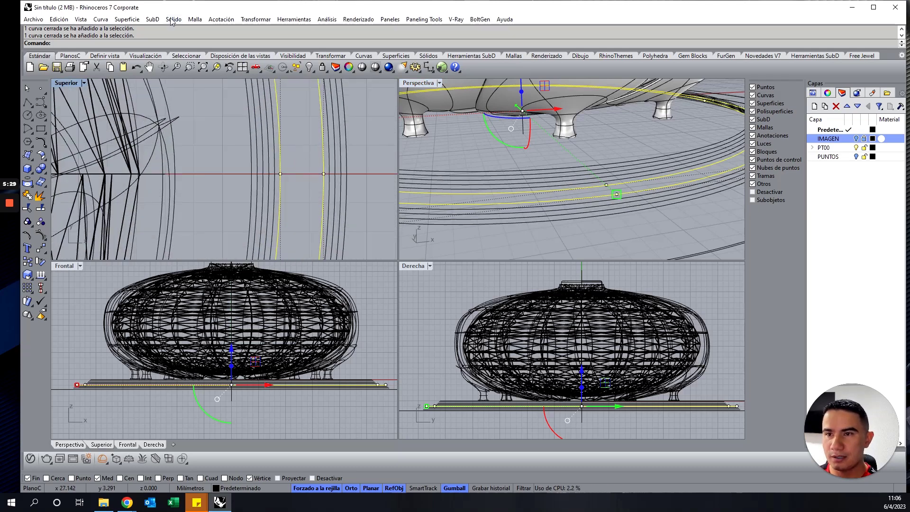
# Step: Loft (Transición) a thin band between the two close rings, keeping default seams and options
pyautogui.click(129, 19)
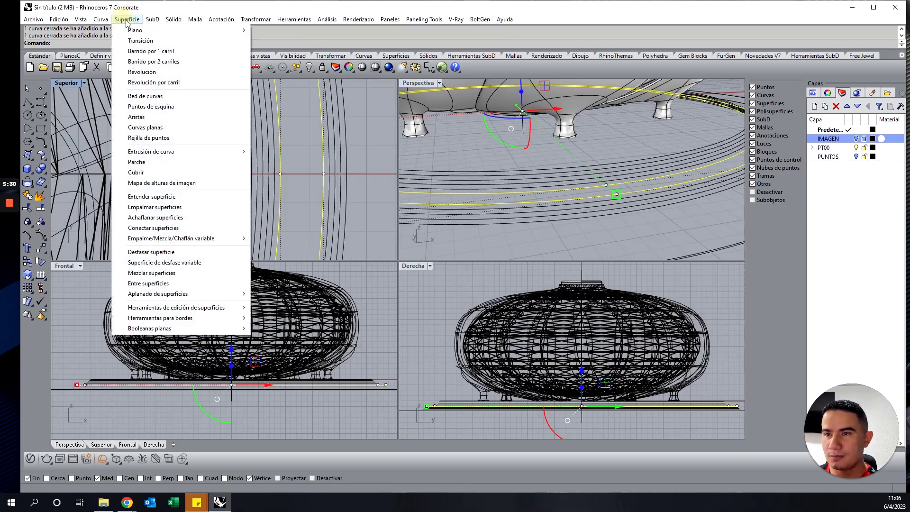
pyautogui.click(169, 42)
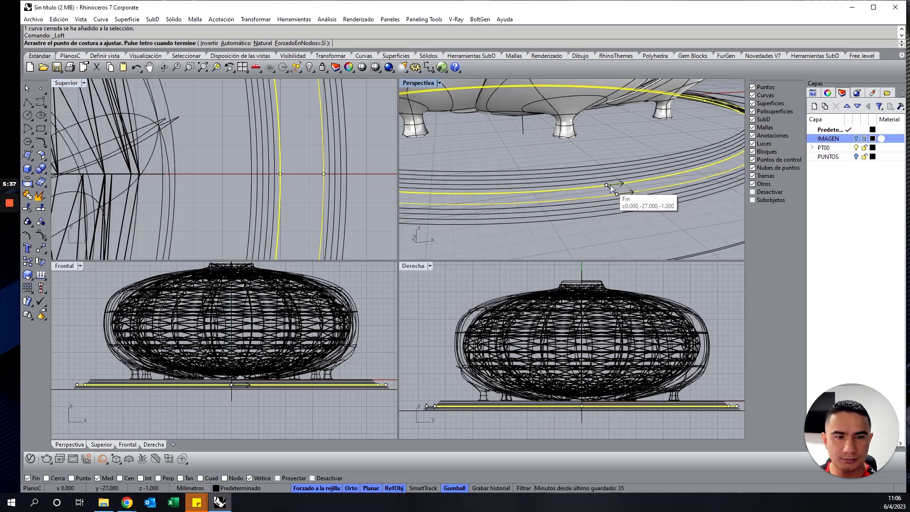
pyautogui.press('Return')
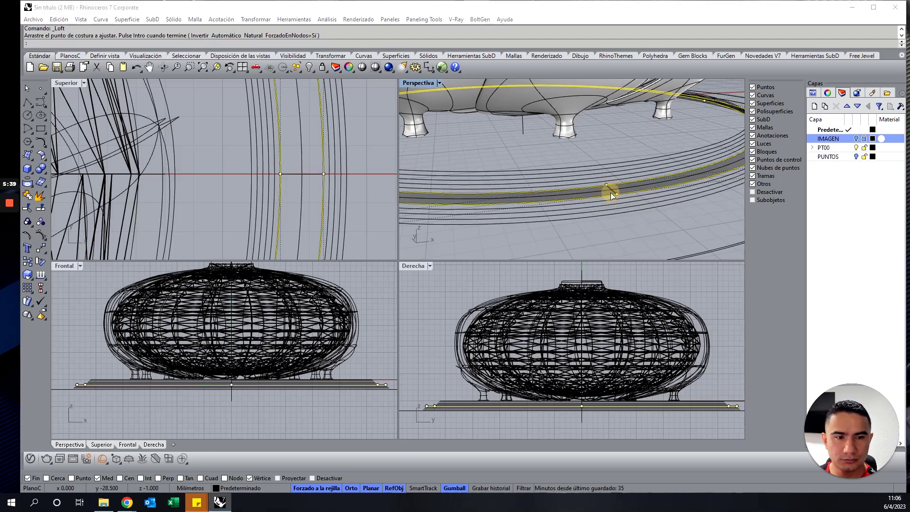
pyautogui.press('Return')
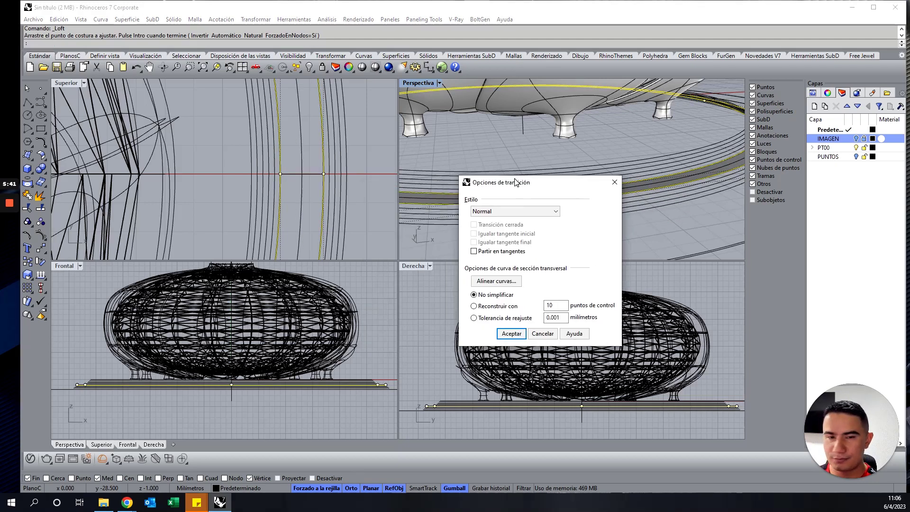
pyautogui.click(506, 334)
pyautogui.click(475, 146)
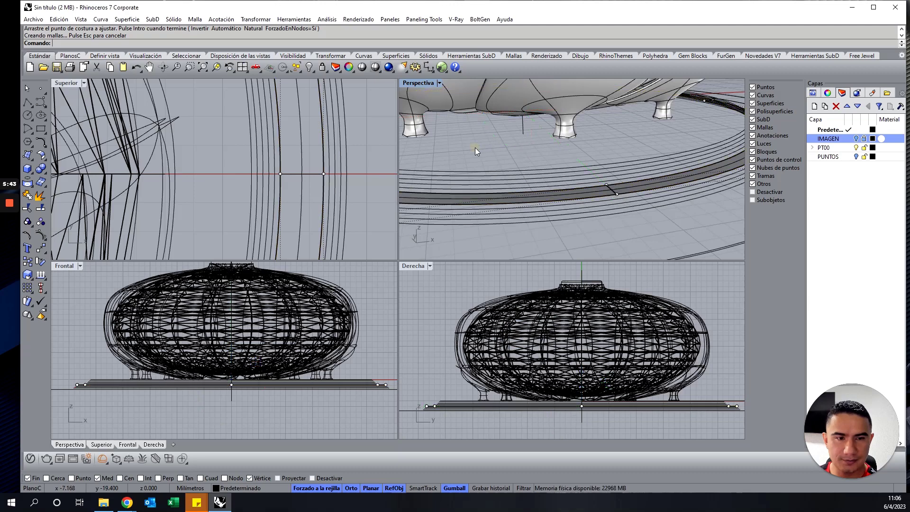
pyautogui.scroll(-5, 632, 161)
pyautogui.moveTo(632, 161); pyautogui.dragTo(631, 162, button='right')
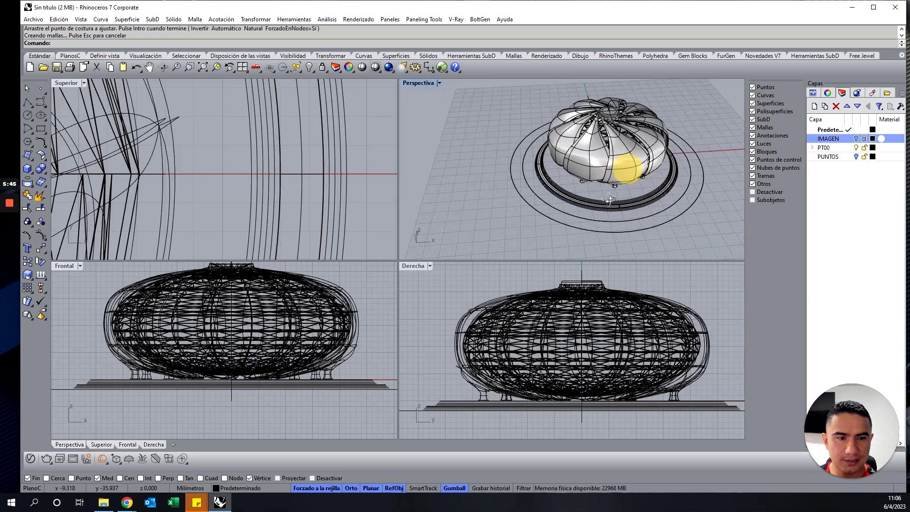
pyautogui.scroll(5, 635, 220)
pyautogui.scroll(2, 635, 220)
# Step: Select a base ring curve instead of the overlapping surface, and open the Superficie menu
pyautogui.scroll(2, 528, 147)
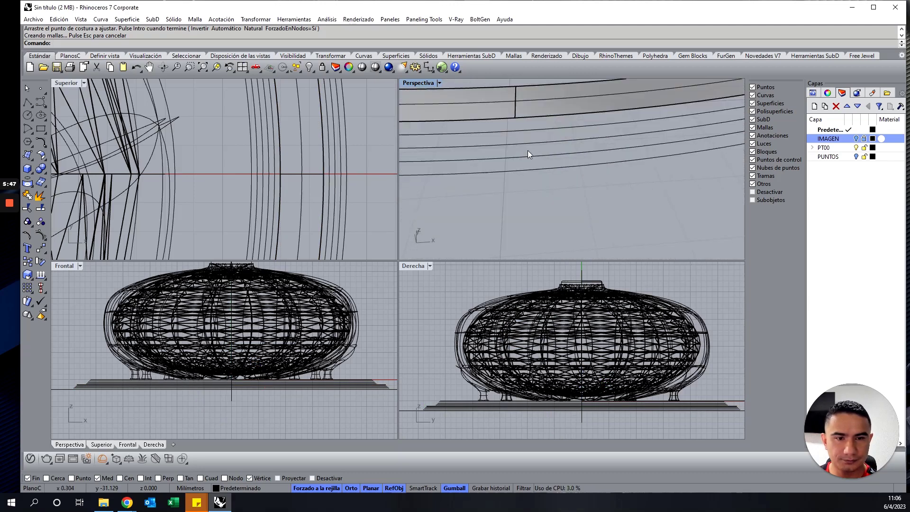
pyautogui.click(521, 172)
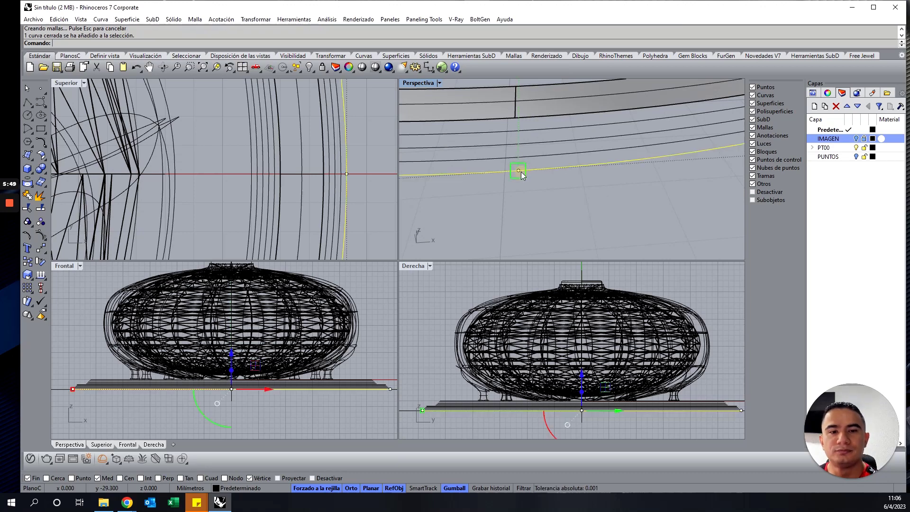
pyautogui.scroll(-3, 569, 172)
pyautogui.scroll(-5, 568, 173)
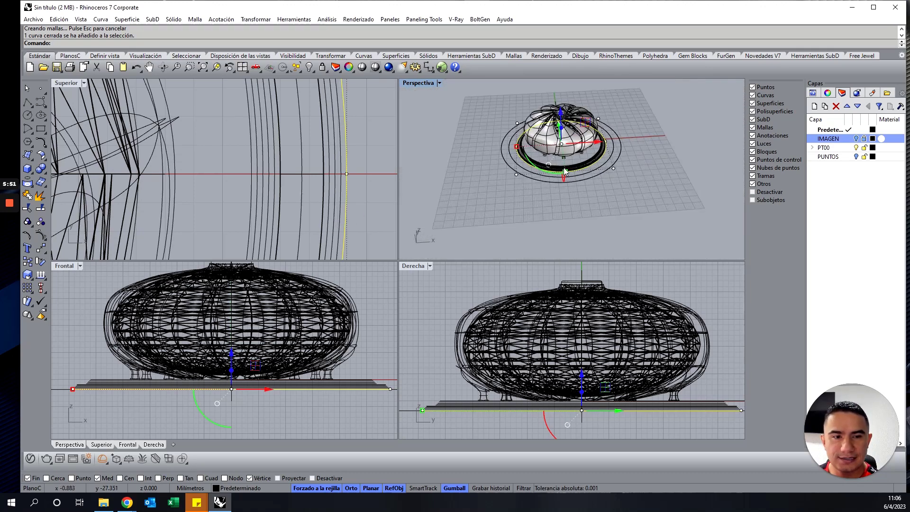
pyautogui.scroll(5, 569, 173)
pyautogui.scroll(3, 571, 175)
pyautogui.scroll(3, 574, 177)
pyautogui.scroll(-2, 574, 178)
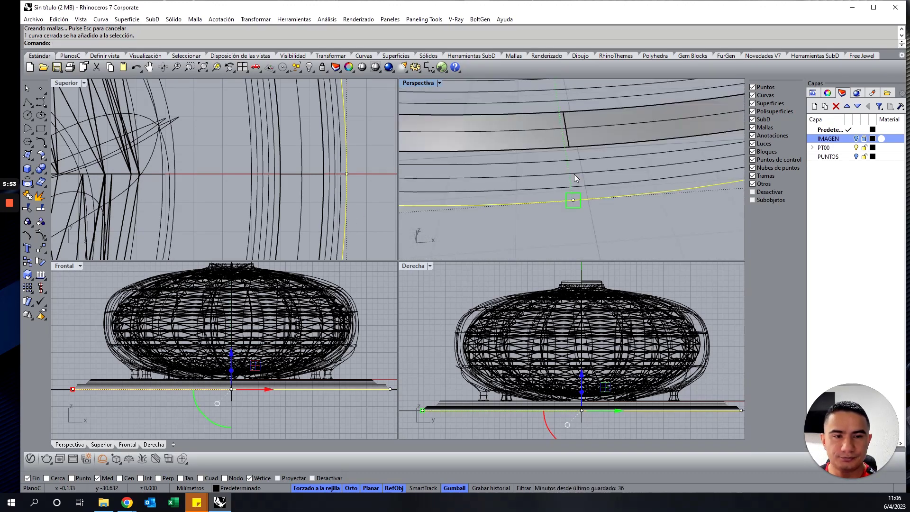
pyautogui.click(578, 147)
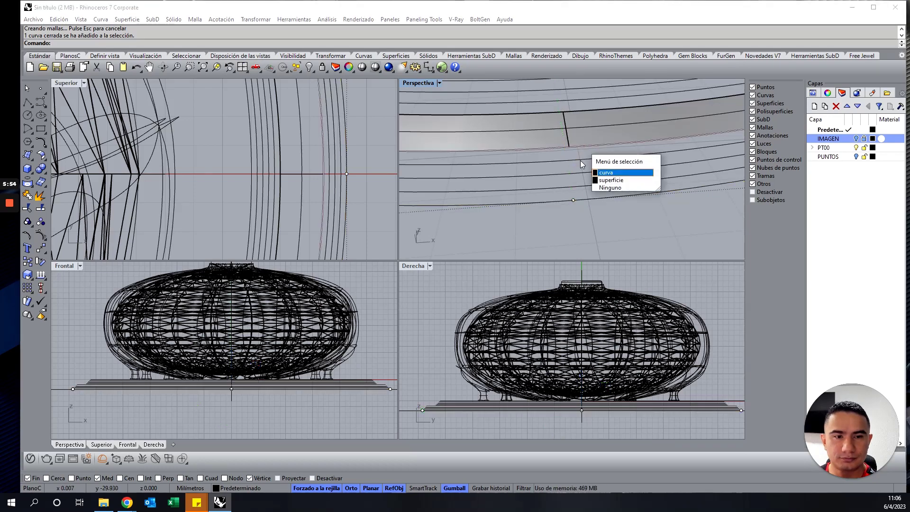
pyautogui.click(612, 173)
pyautogui.scroll(3, 388, 384)
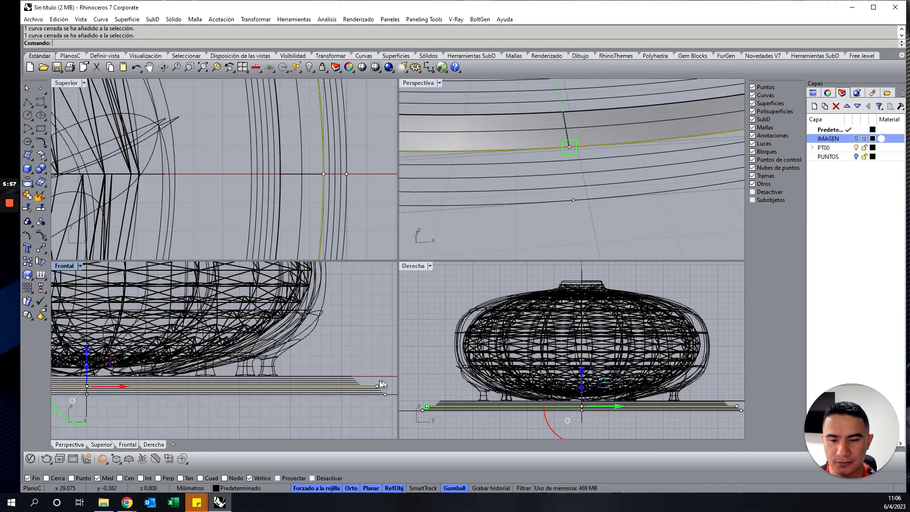
pyautogui.scroll(3, 379, 380)
pyautogui.scroll(2, 360, 369)
pyautogui.scroll(3, 341, 331)
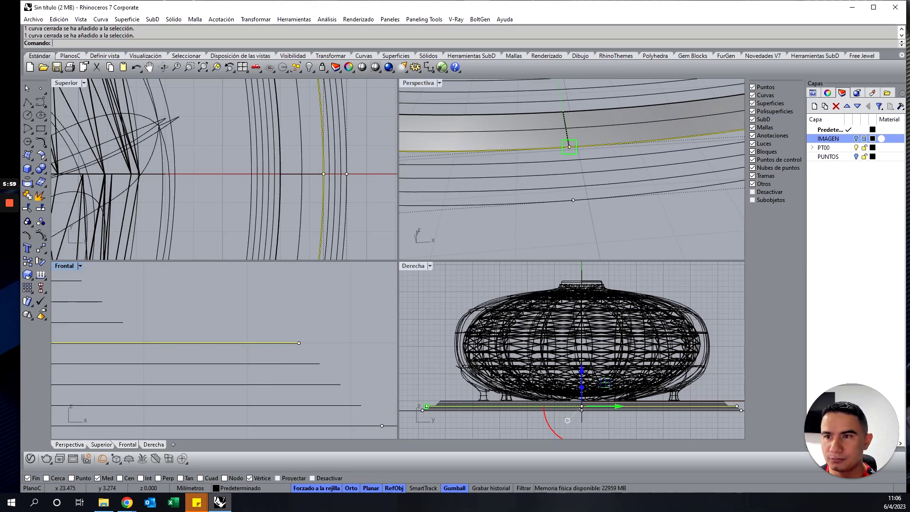
pyautogui.click(129, 20)
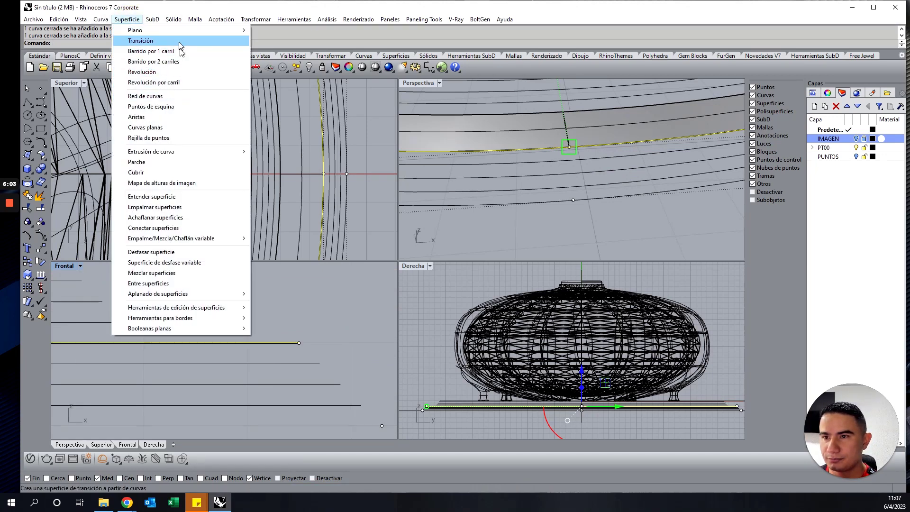
# Step: Extrude the selected ring curve straight down by 0.2, then repeat on the next ring
pyautogui.moveTo(150, 152)
pyautogui.click(283, 159)
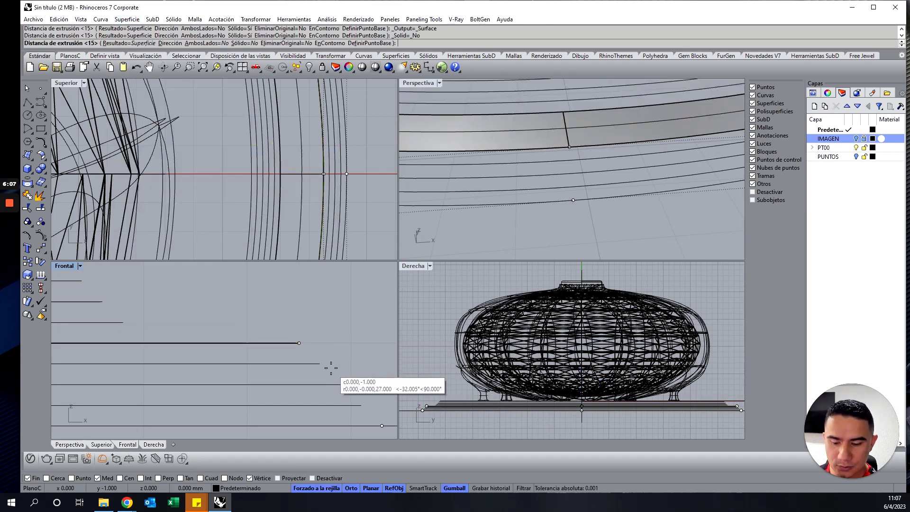
pyautogui.write('.2')
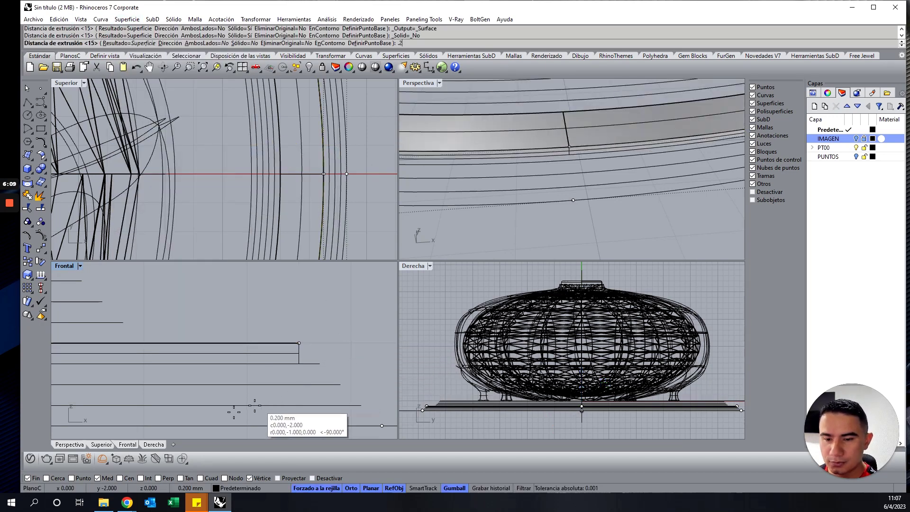
pyautogui.press('Return')
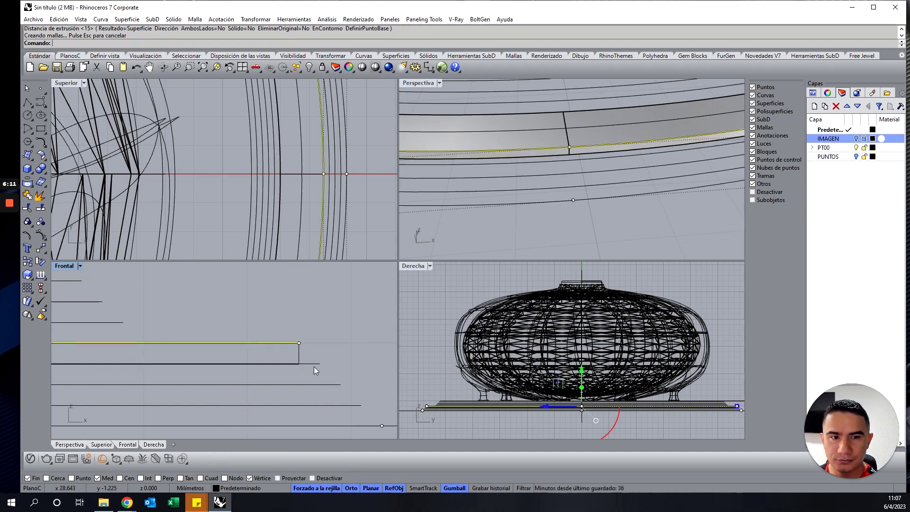
pyautogui.click(317, 365)
pyautogui.rightClick(318, 364)
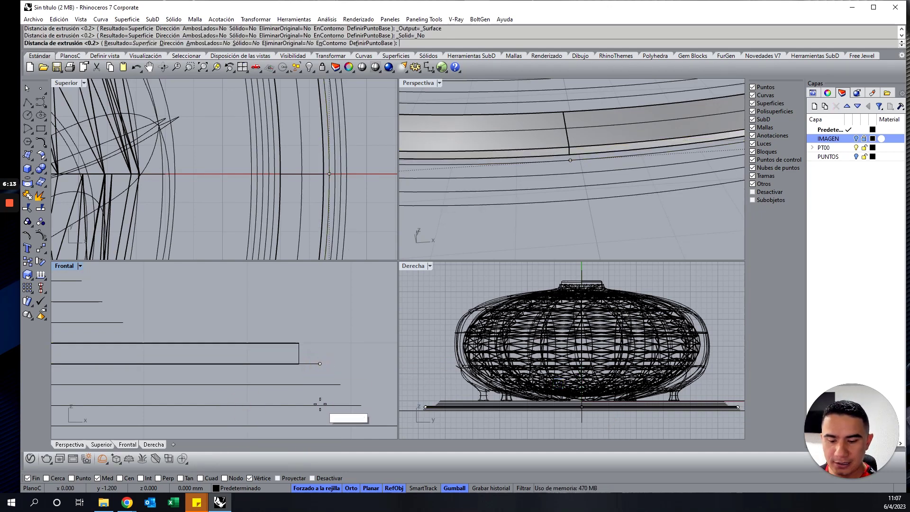
pyautogui.write('2')
pyautogui.press('Return')
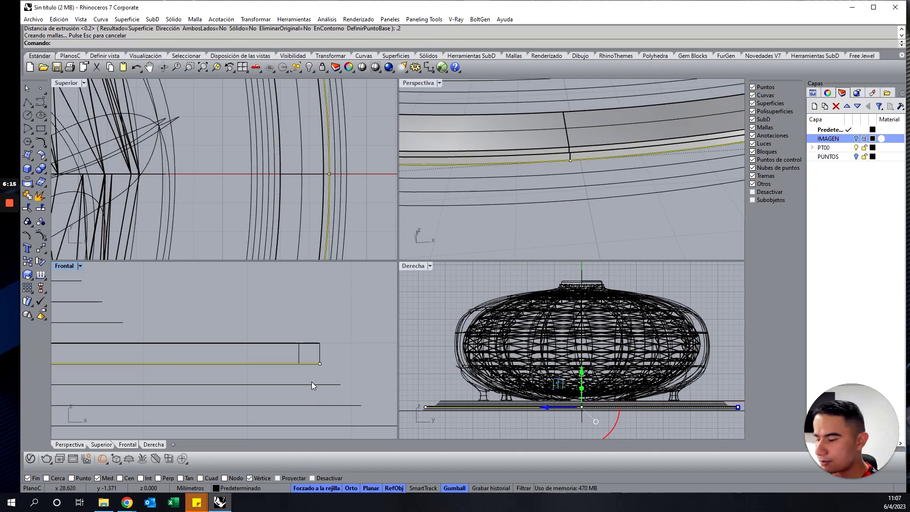
# Step: Extrude three more lower stepped ring curves by 0.2 each
pyautogui.click(311, 382)
pyautogui.rightClick(318, 374)
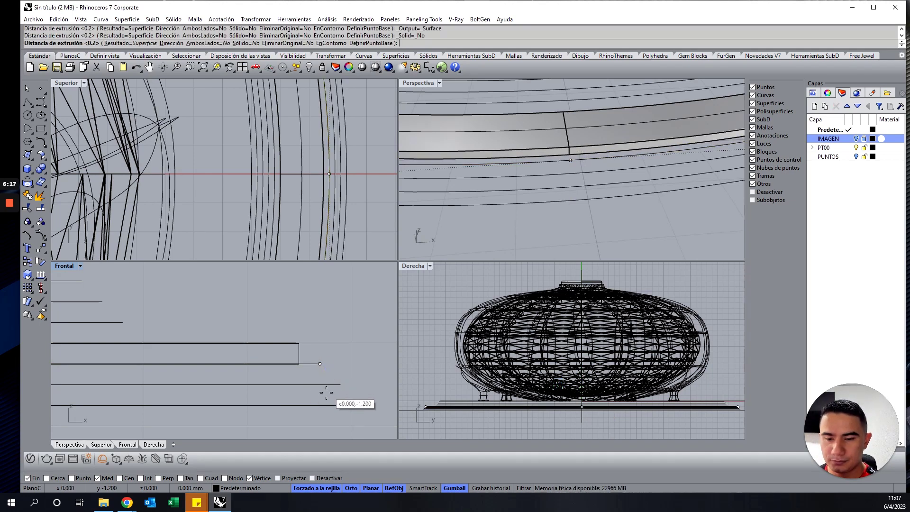
pyautogui.write('.2')
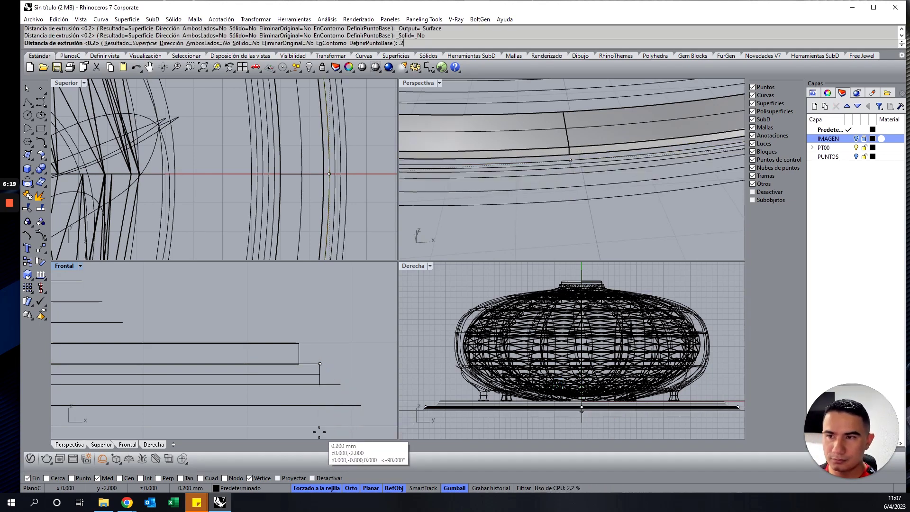
pyautogui.rightClick(305, 406)
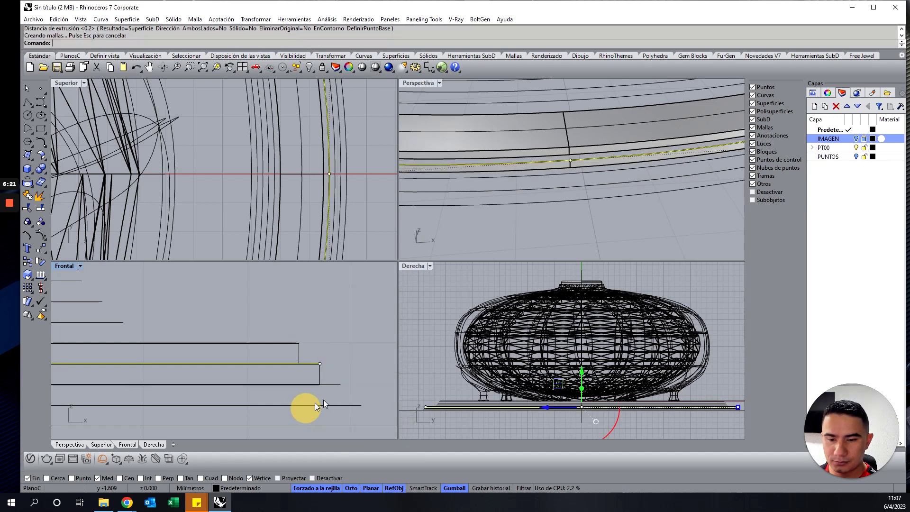
pyautogui.rightClick(334, 383)
pyautogui.moveTo(331, 379); pyautogui.dragTo(249, 317, button='right')
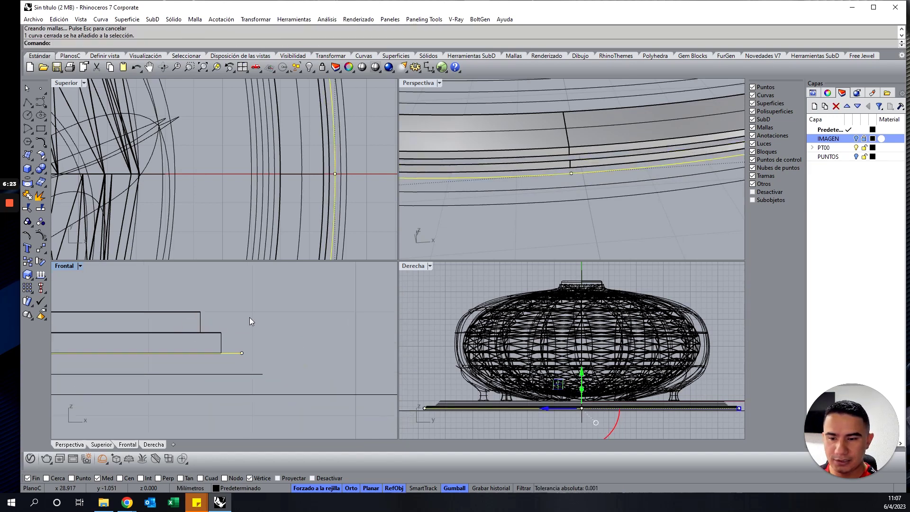
pyautogui.write('.2')
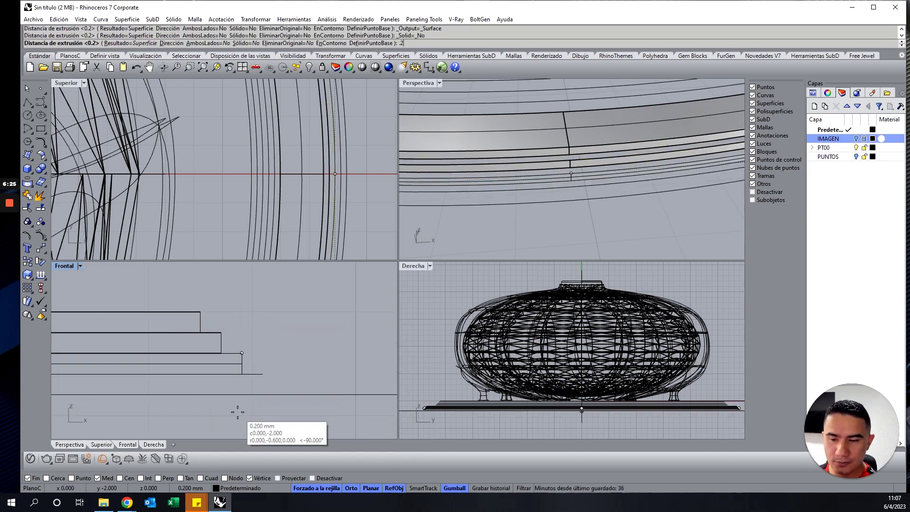
pyautogui.rightClick(237, 411)
pyautogui.scroll(-1, 261, 341)
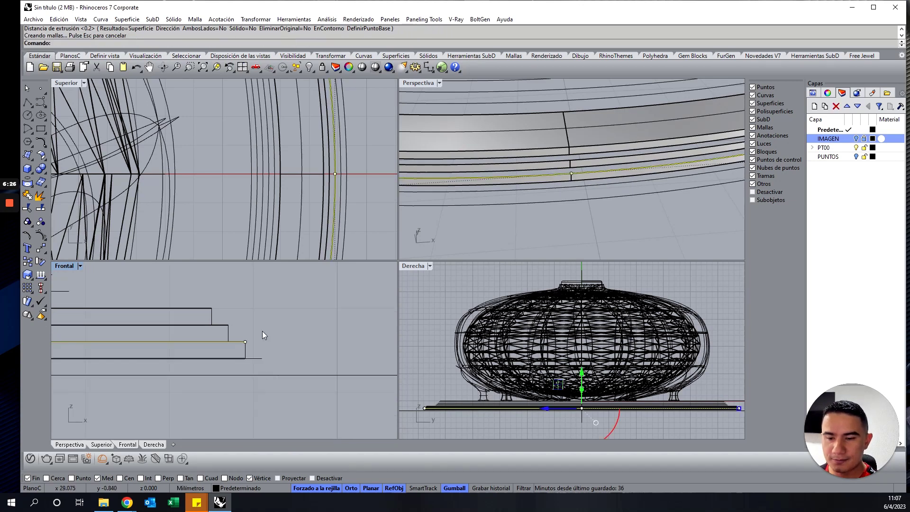
pyautogui.click(257, 359)
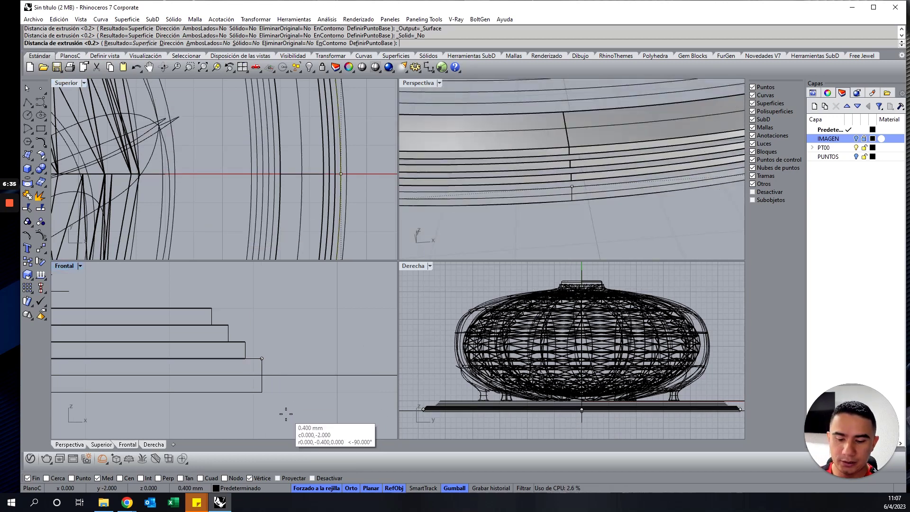
pyautogui.write('.2')
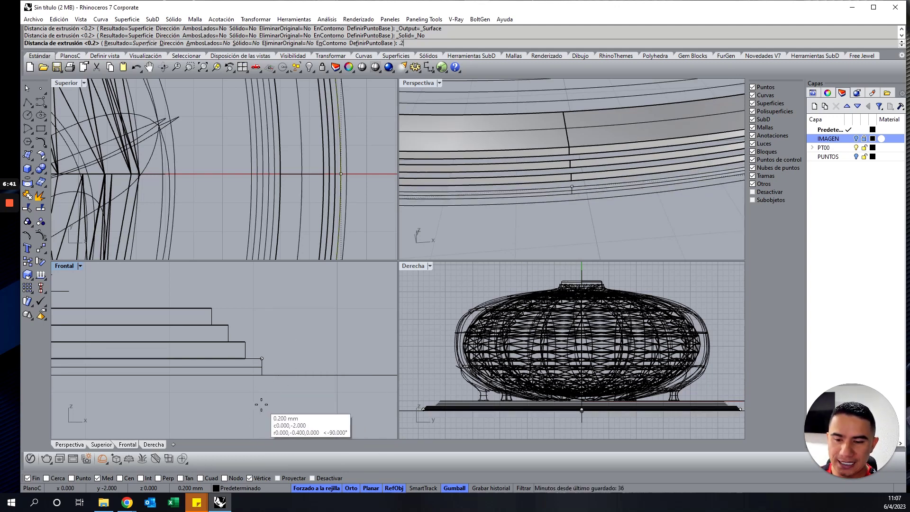
pyautogui.press('Return')
# Step: Extrude a closed base ring curve 0.2 downward with Ctrl+E
pyautogui.click(541, 230)
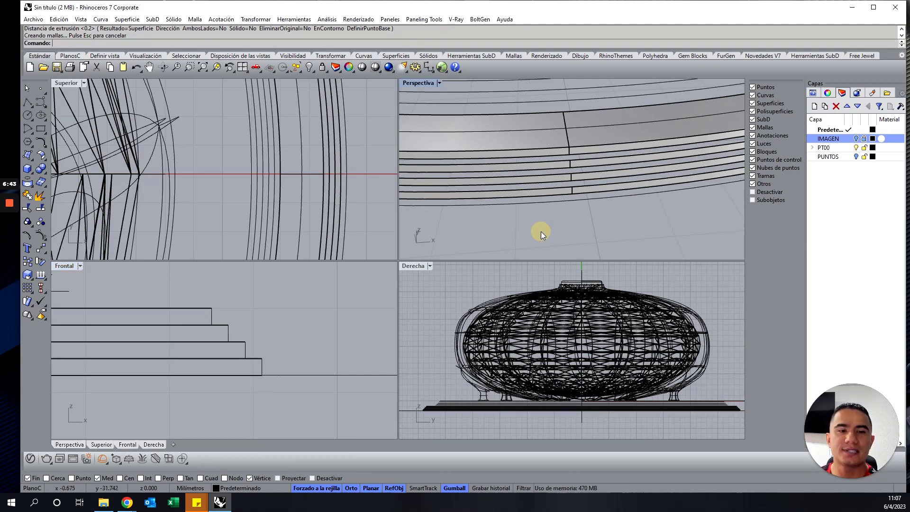
pyautogui.scroll(-5, 552, 161)
pyautogui.scroll(3, 541, 141)
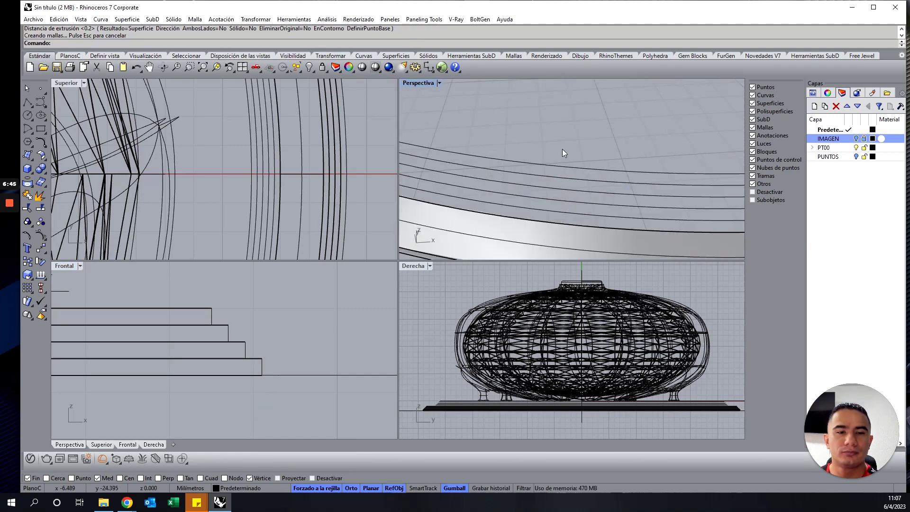
pyautogui.scroll(-3, 562, 149)
pyautogui.moveTo(546, 147)
pyautogui.mouseDown(button='right')
pyautogui.moveTo(555, 139)
pyautogui.moveTo(520, 163)
pyautogui.mouseUp(button='right')
pyautogui.scroll(2, 523, 185)
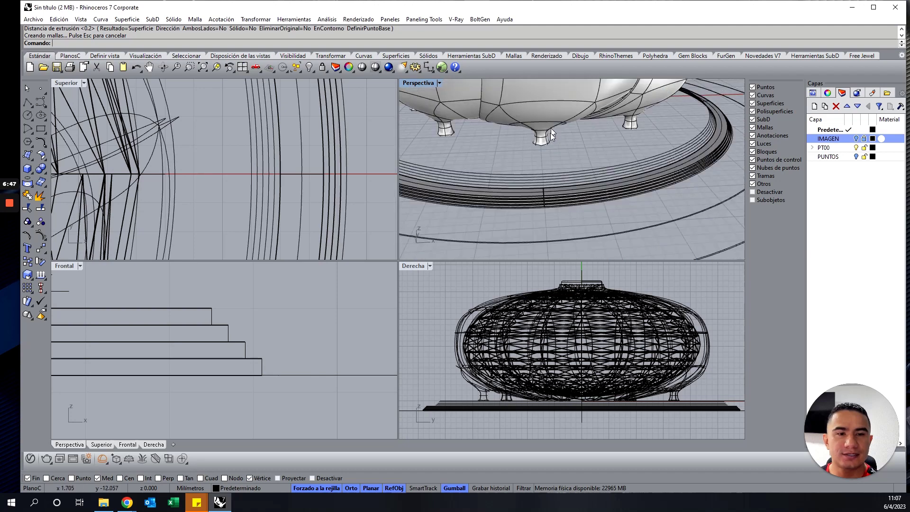
pyautogui.scroll(2, 526, 207)
pyautogui.scroll(2, 554, 194)
pyautogui.scroll(-2, 554, 193)
pyautogui.scroll(-2, 561, 177)
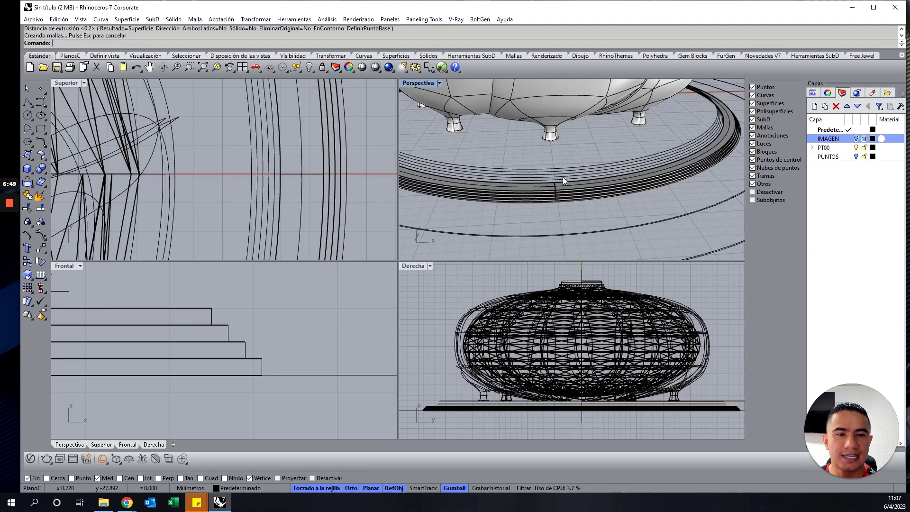
pyautogui.scroll(2, 550, 175)
pyautogui.scroll(2, 545, 166)
pyautogui.scroll(-2, 545, 176)
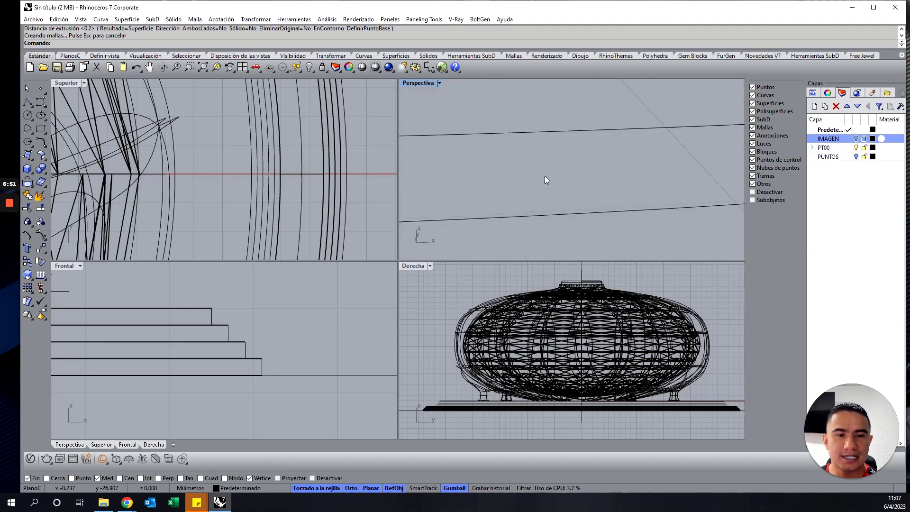
pyautogui.scroll(2, 544, 176)
pyautogui.click(548, 164)
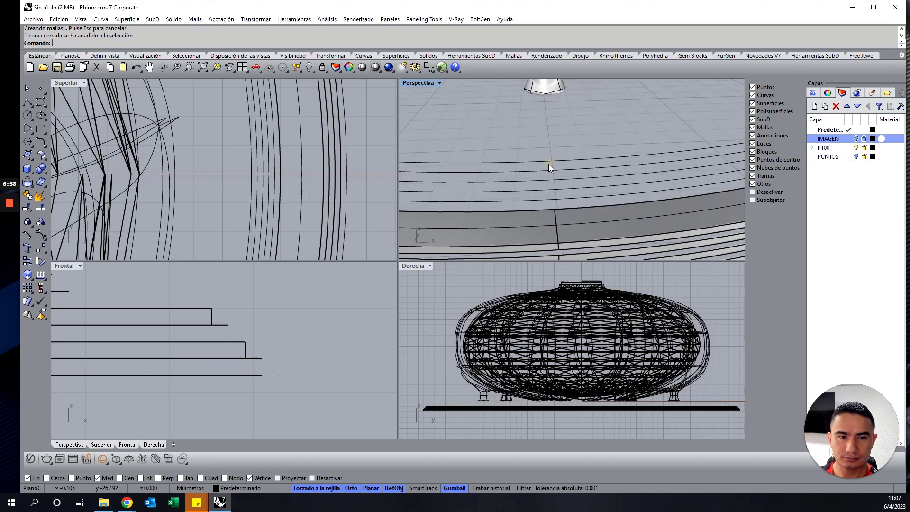
pyautogui.scroll(2, 248, 337)
pyautogui.scroll(1, 213, 331)
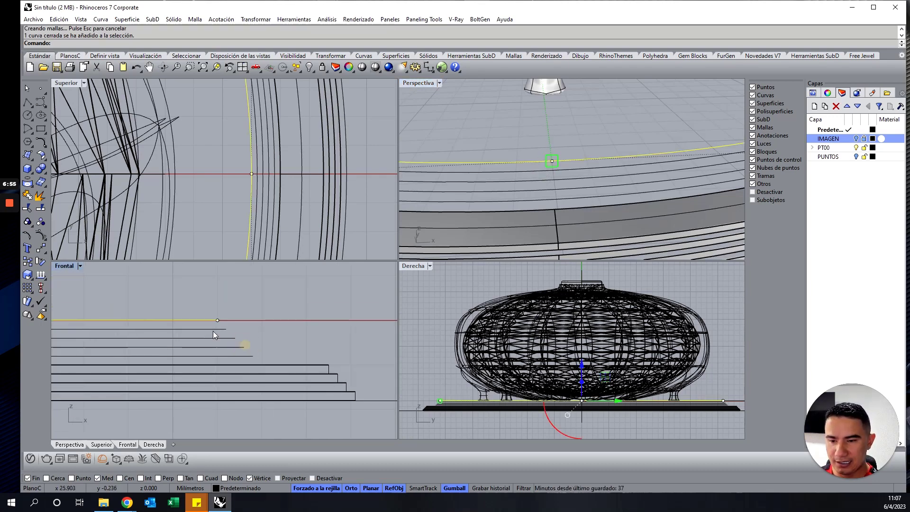
pyautogui.scroll(1, 213, 331)
pyautogui.scroll(1, 245, 307)
pyautogui.hotkey('ctrl', 'e')
pyautogui.write('2')
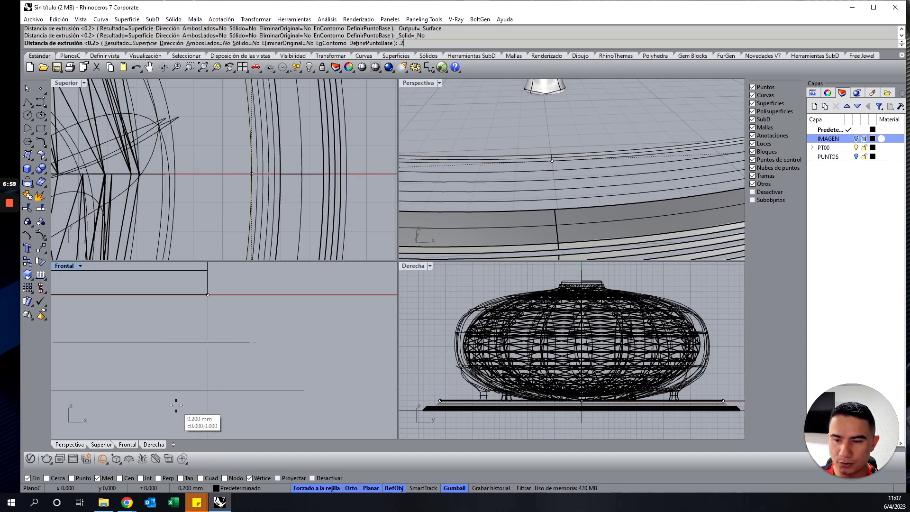
pyautogui.scroll(-2, 223, 351)
pyautogui.write('.2')
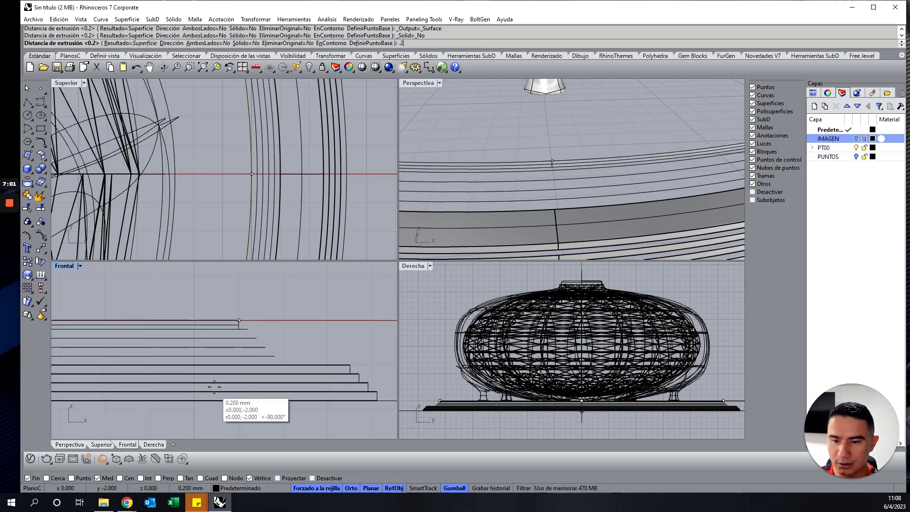
pyautogui.press('Return')
pyautogui.scroll(-2, 240, 351)
# Step: Extrude the next two stepped ring curves by 0.2 each
pyautogui.click(246, 328)
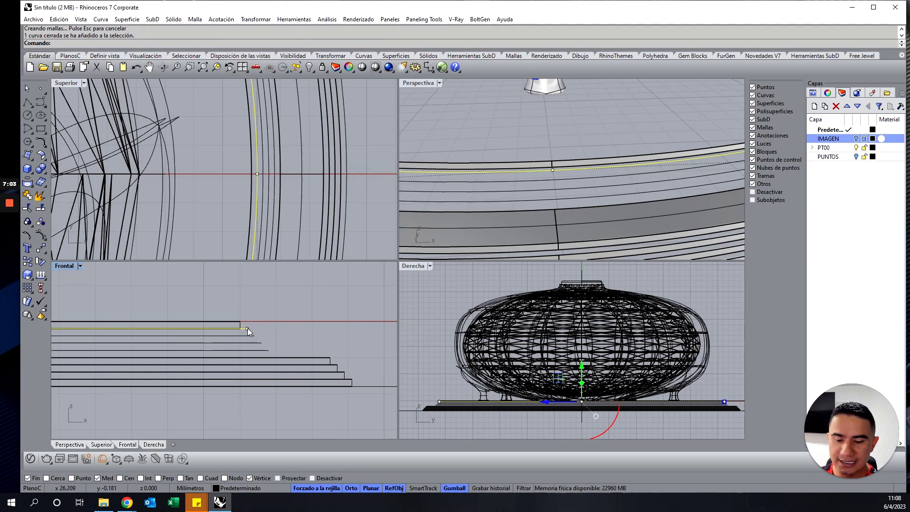
pyautogui.press('Return')
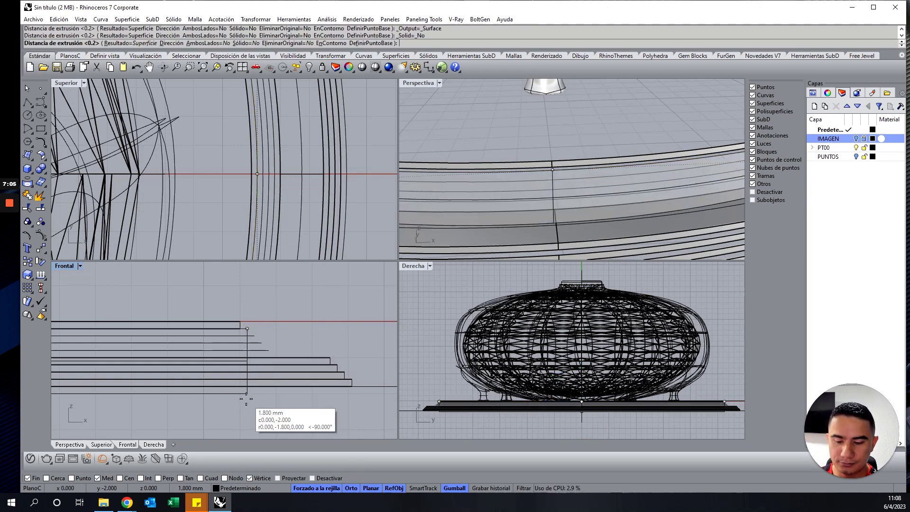
pyautogui.write('.2')
pyautogui.press('Return')
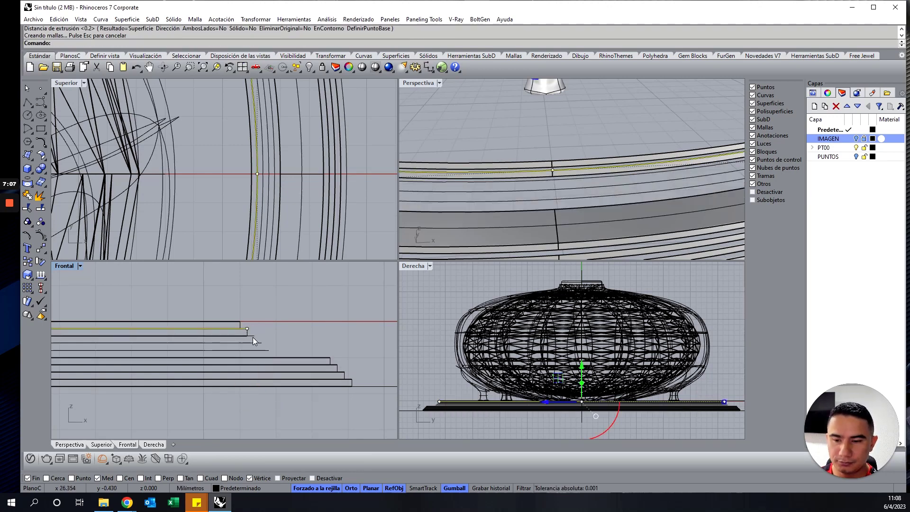
pyautogui.click(252, 337)
pyautogui.press('Return')
pyautogui.write('.2')
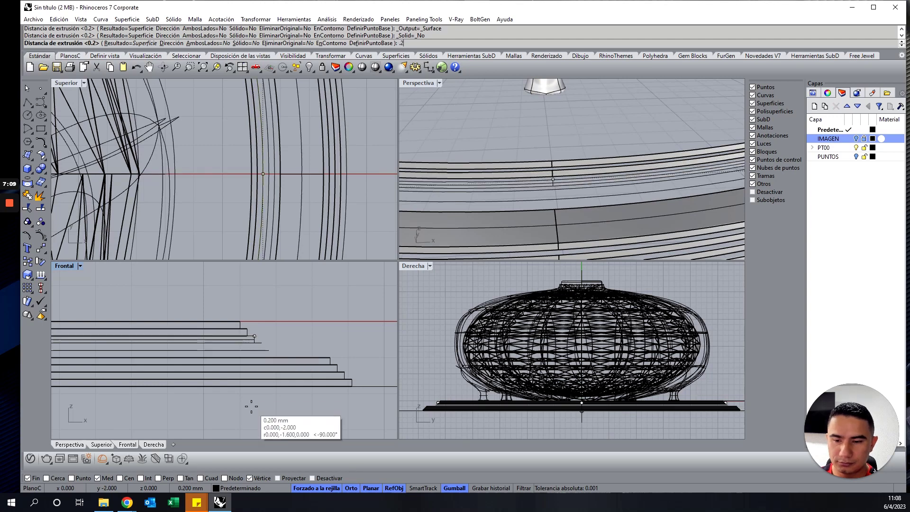
pyautogui.press('Return')
# Step: Extrude the last two stepped rings by 0.2 and deselect everything in Perspective
pyautogui.click(258, 342)
pyautogui.press('Return')
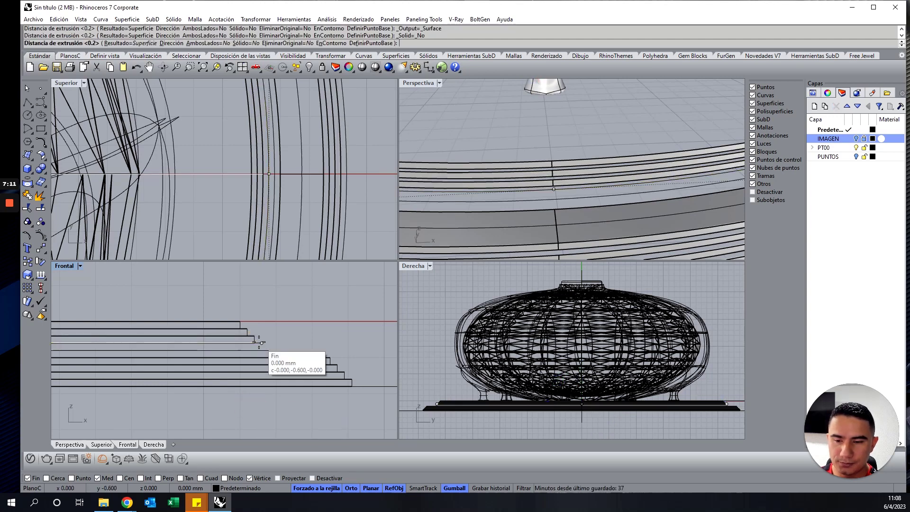
pyautogui.press('Return')
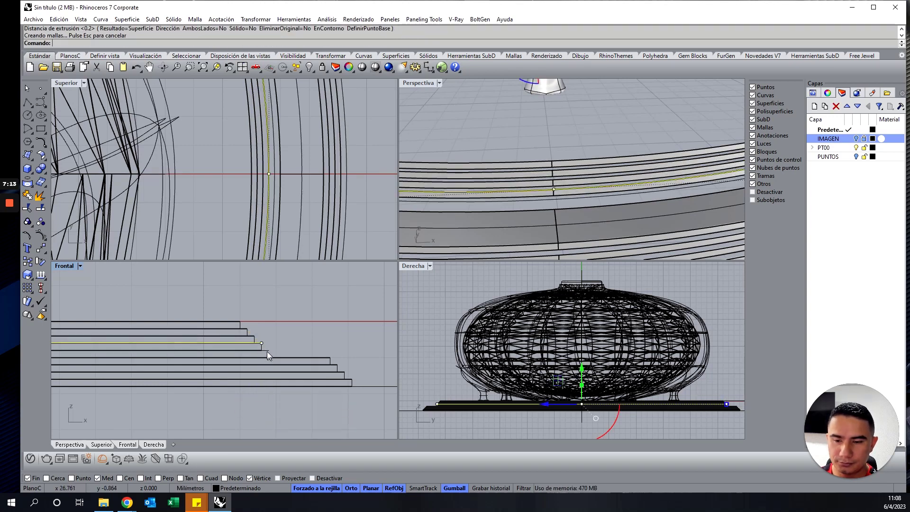
pyautogui.click(267, 349)
pyautogui.press('Return')
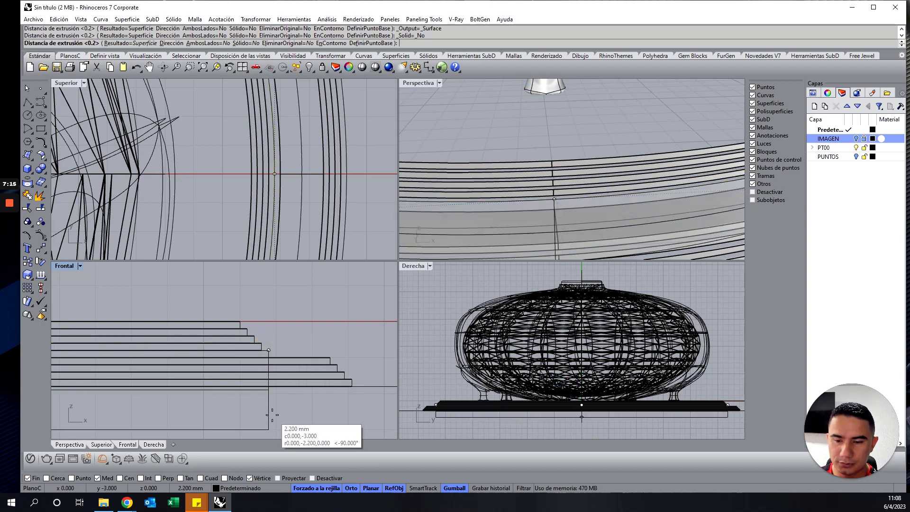
pyautogui.write('.2')
pyautogui.press('Return')
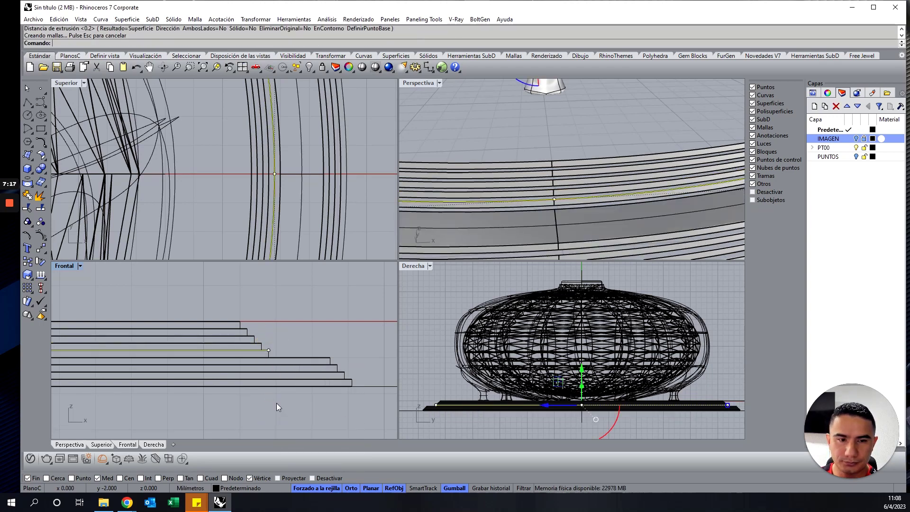
pyautogui.click(582, 130)
pyautogui.moveTo(550, 121); pyautogui.dragTo(566, 137, button='right')
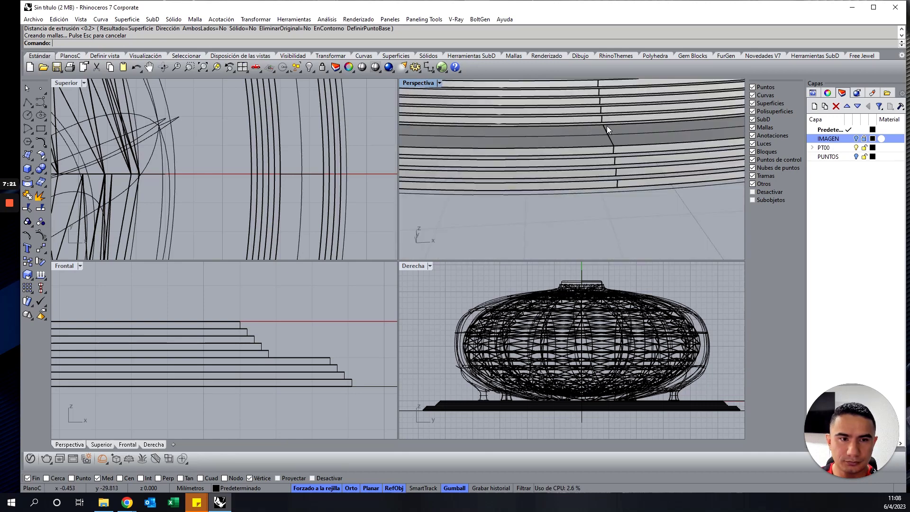
# Step: Delete the stray closed curve overlapping the ring surface
pyautogui.scroll(5, 607, 126)
pyautogui.click(584, 113)
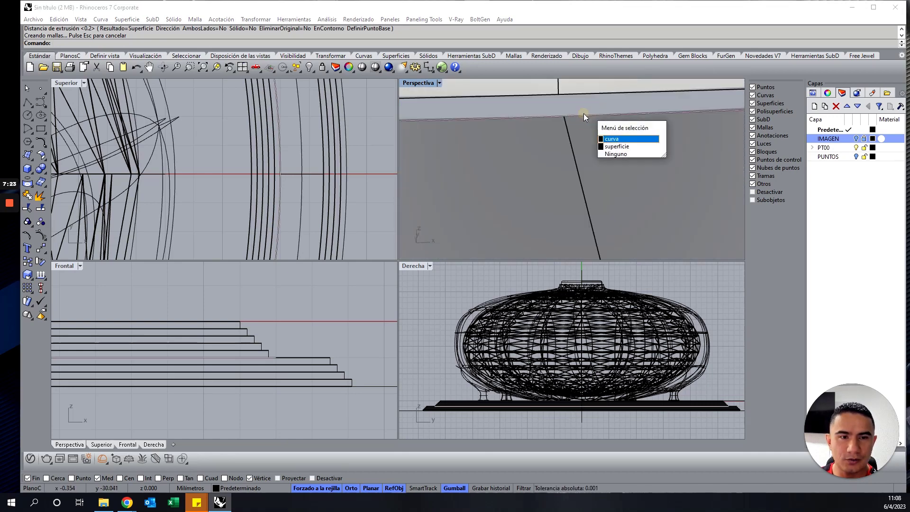
pyautogui.click(624, 140)
pyautogui.press('Delete')
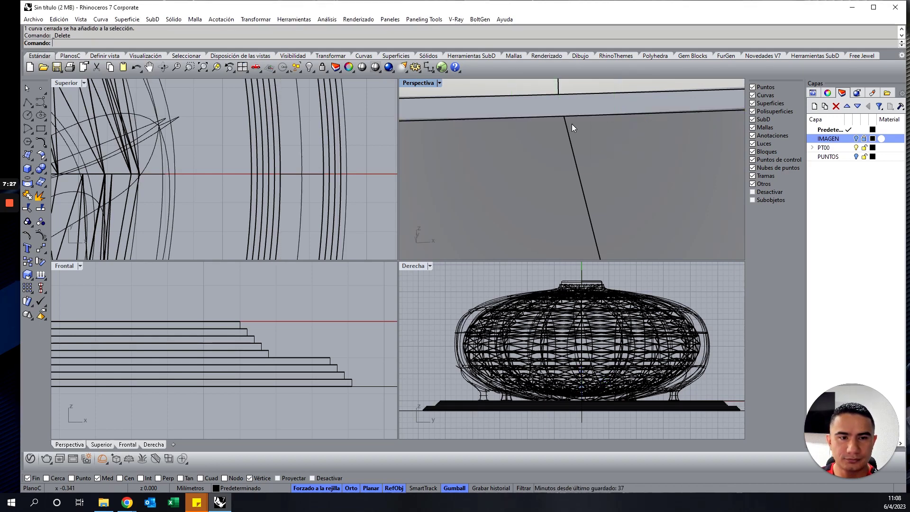
# Step: Delete the grey image surface near the rings
pyautogui.click(576, 113)
pyautogui.press('Delete')
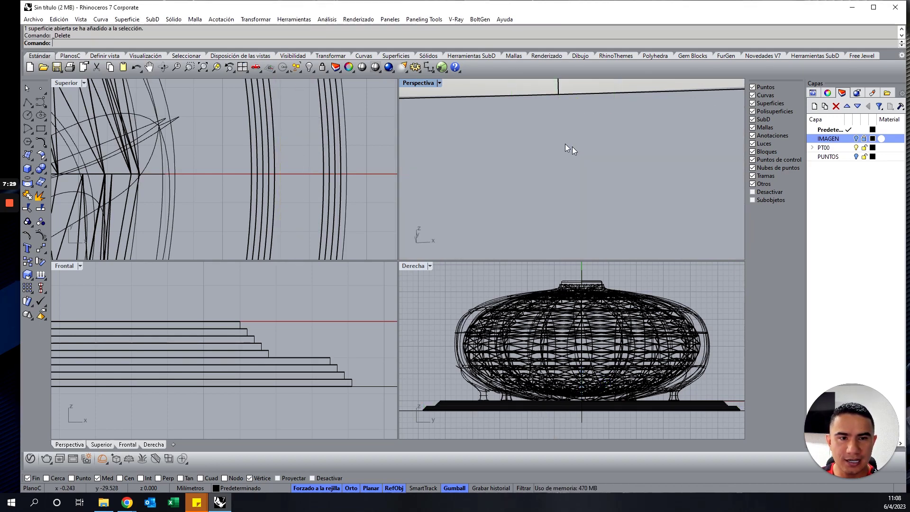
pyautogui.scroll(-3, 564, 143)
pyautogui.scroll(2, 559, 142)
pyautogui.scroll(2, 557, 140)
pyautogui.scroll(2, 557, 140)
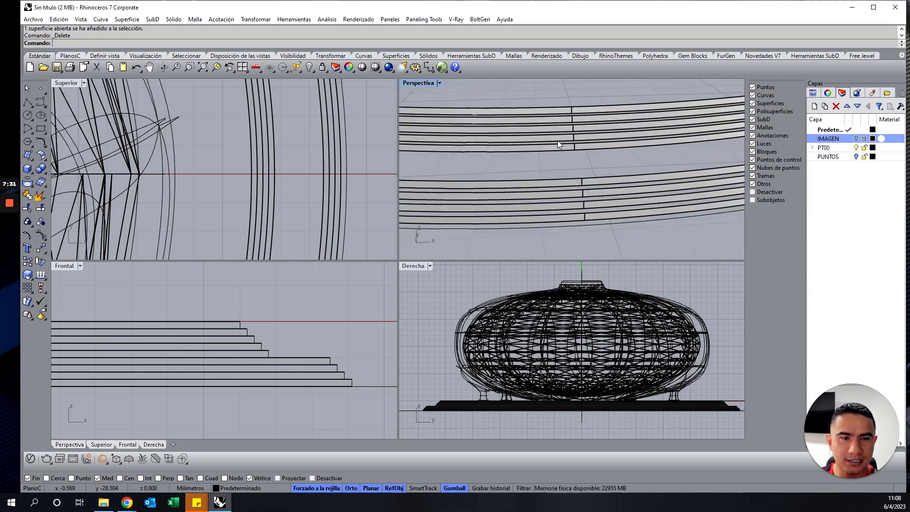
# Step: Maximize the Perspective viewport and zoom in on the ring bands
pyautogui.doubleClick(404, 84)
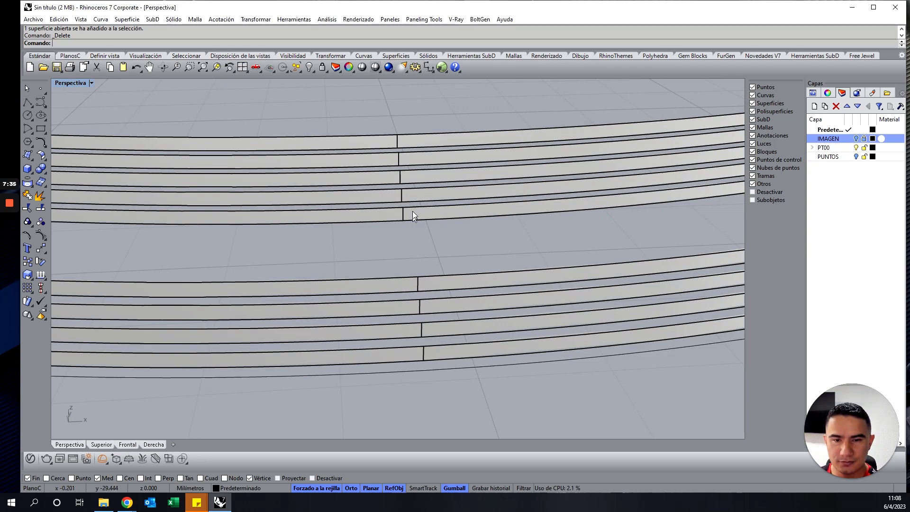
pyautogui.scroll(-4, 428, 272)
pyautogui.scroll(2, 436, 243)
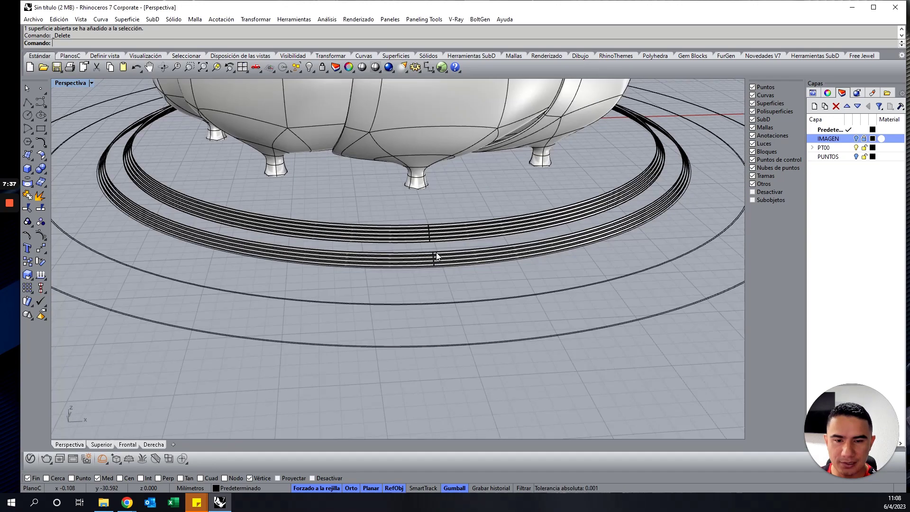
pyautogui.scroll(1, 435, 252)
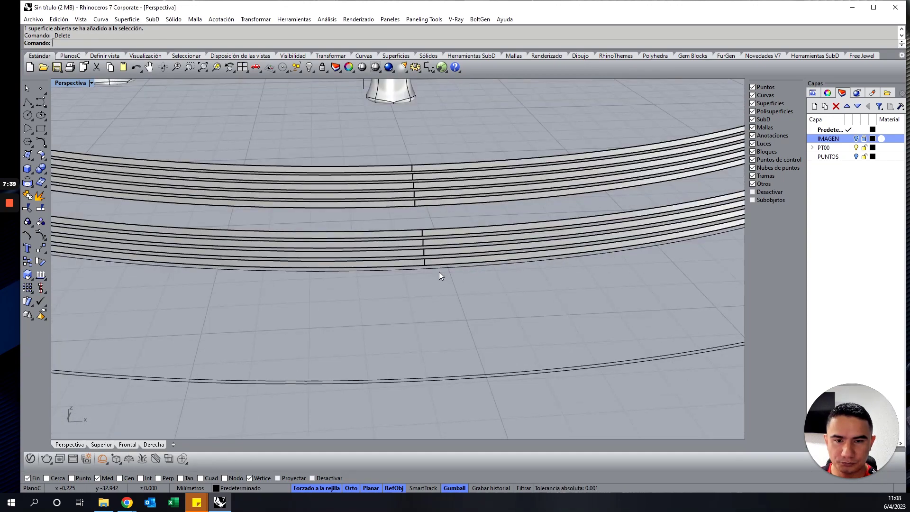
pyautogui.scroll(-3, 439, 272)
pyautogui.scroll(1, 438, 272)
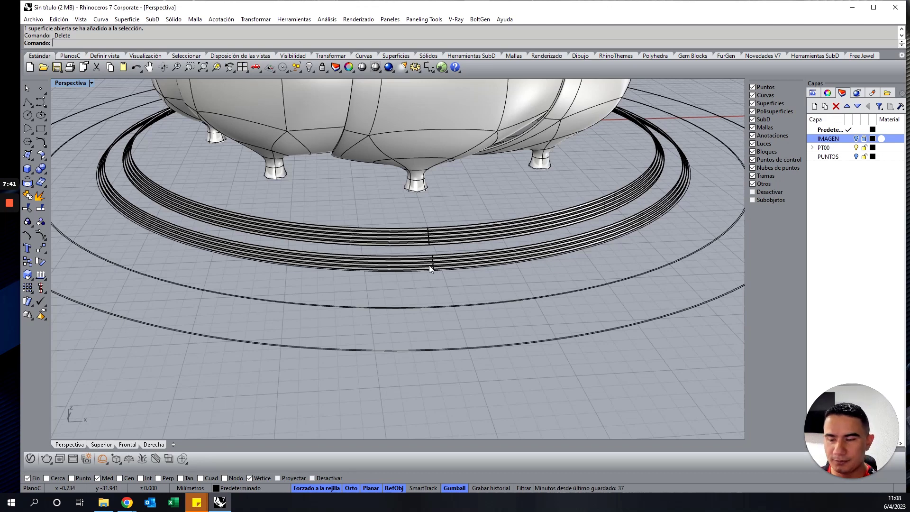
pyautogui.scroll(3, 435, 242)
pyautogui.scroll(2, 415, 259)
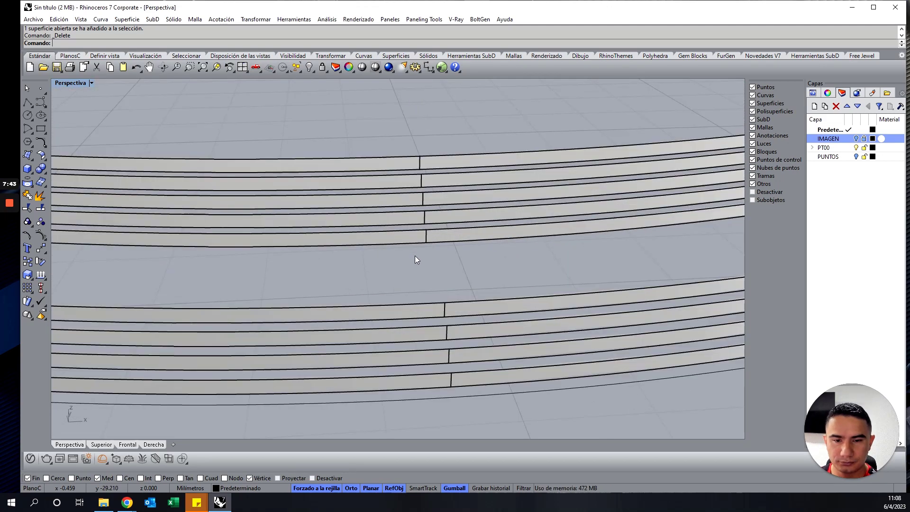
pyautogui.scroll(2, 415, 259)
pyautogui.scroll(-2, 415, 259)
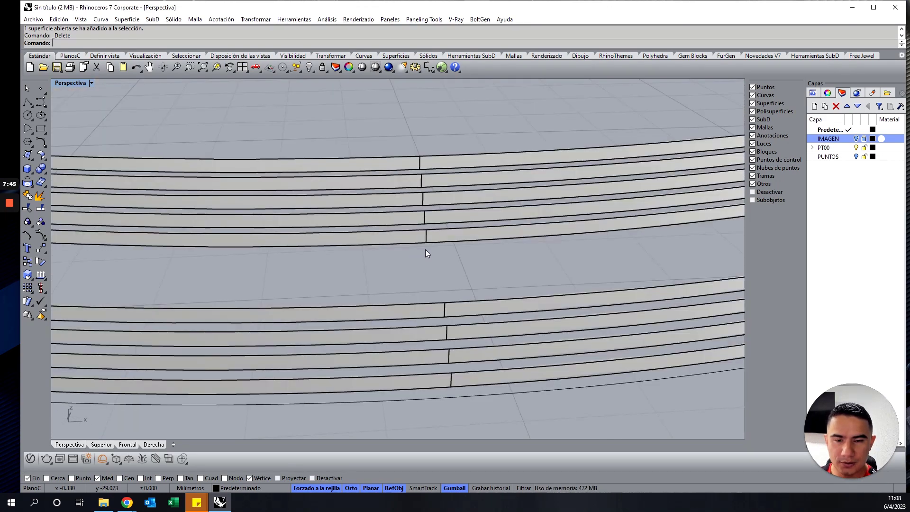
pyautogui.scroll(3, 425, 254)
pyautogui.scroll(-3, 426, 253)
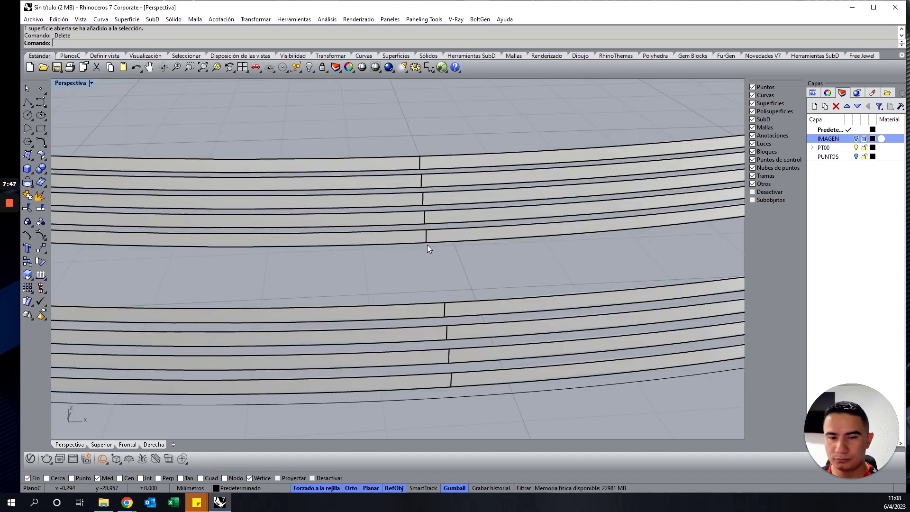
pyautogui.keyDown('ctrl'); pyautogui.moveTo(428, 244); pyautogui.dragTo(415, 254, button='right'); pyautogui.keyUp('ctrl')
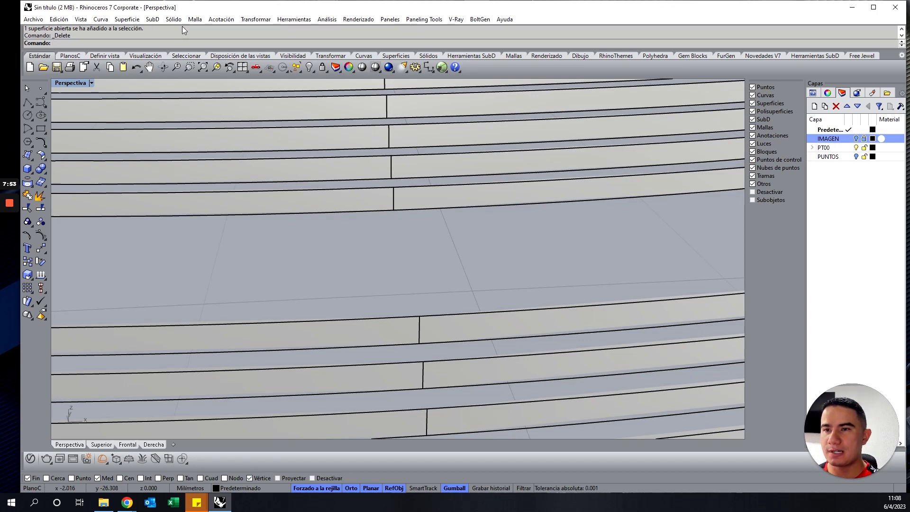
# Step: Loft a surface between the top band's edge and the overlapping extrusion edge
pyautogui.click(131, 20)
pyautogui.click(152, 39)
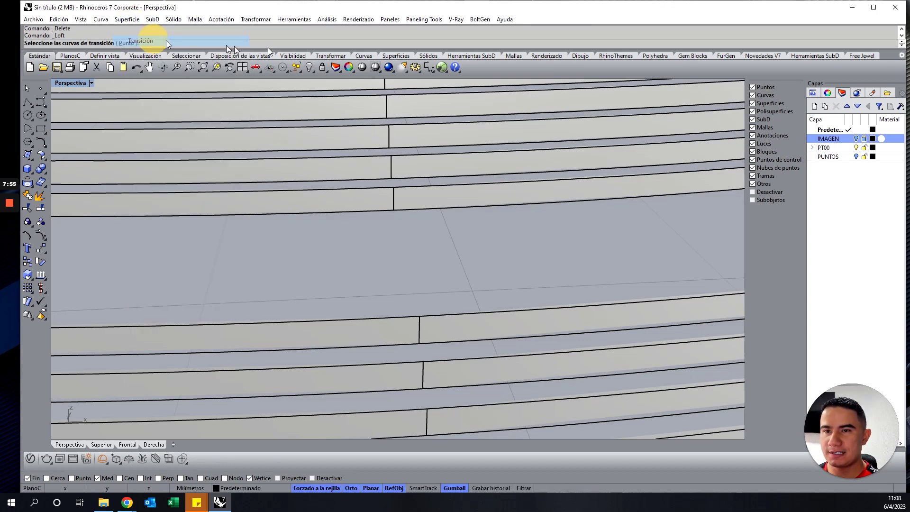
pyautogui.click(359, 95)
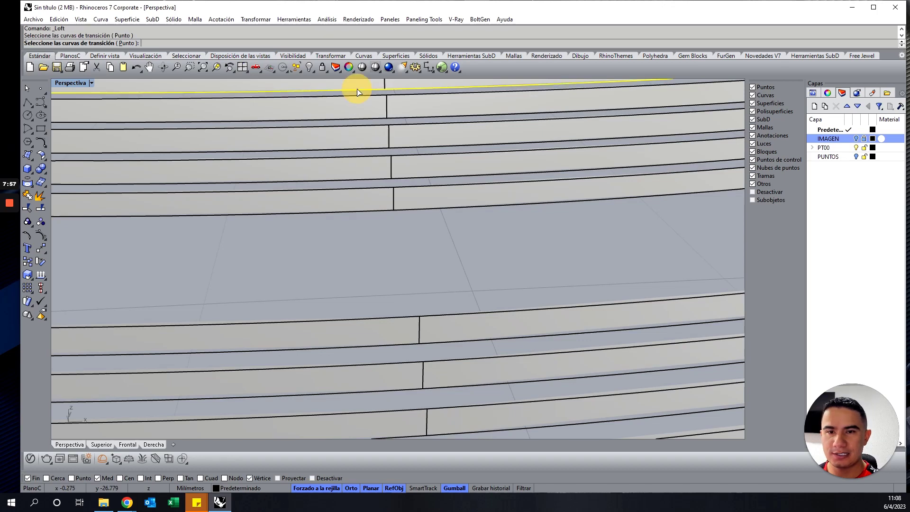
pyautogui.click(360, 96)
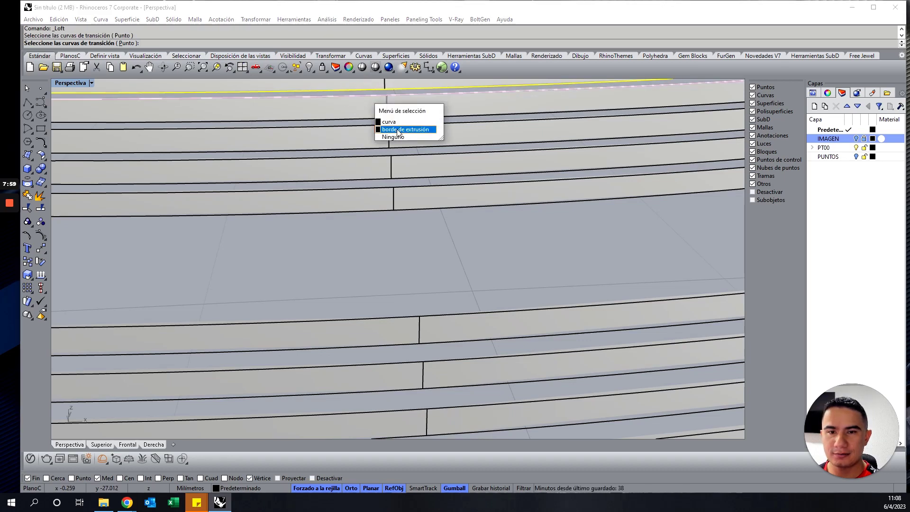
pyautogui.click(387, 122)
pyautogui.rightClick(355, 127)
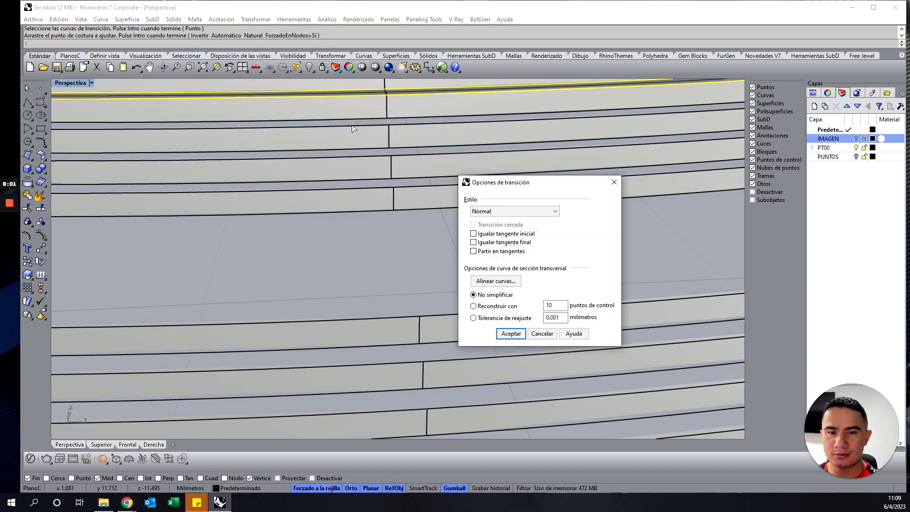
pyautogui.press('Escape')
# Step: Loft the second band between its edge and the extrusion edge below
pyautogui.rightClick(351, 124)
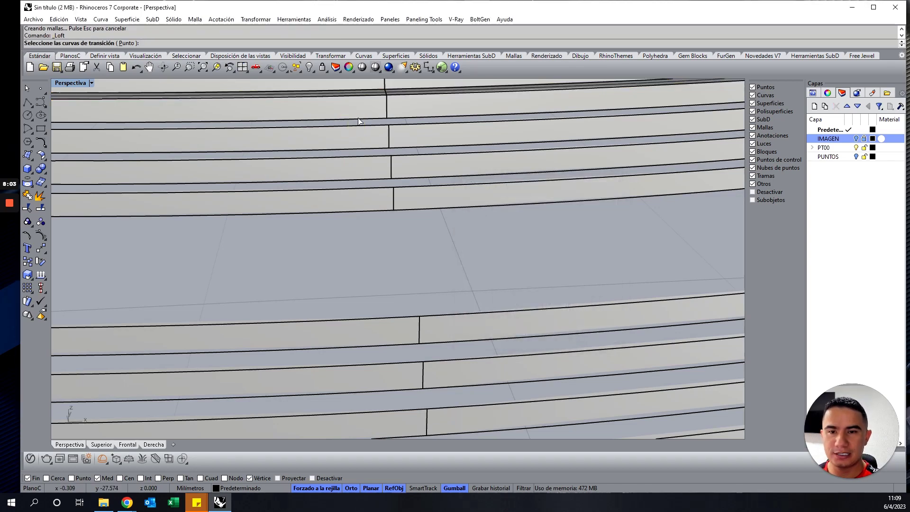
pyautogui.click(358, 120)
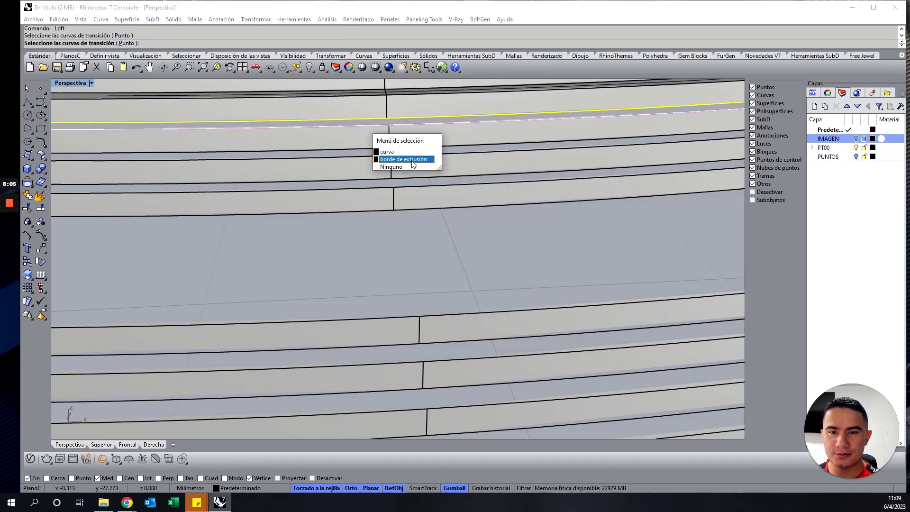
pyautogui.click(411, 161)
pyautogui.rightClick(411, 163)
pyautogui.press('Return')
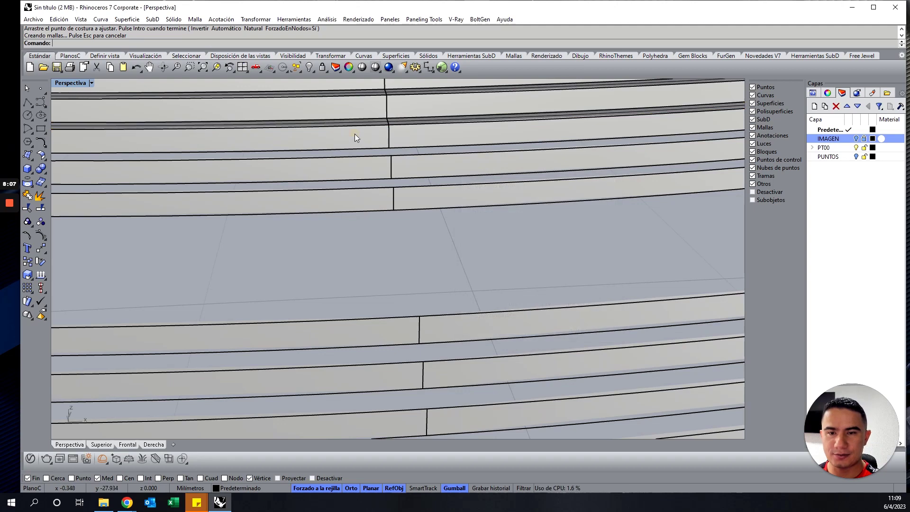
# Step: Loft the third band's gap from its upper curve to the extrusion edge
pyautogui.rightClick(354, 134)
pyautogui.click(362, 150)
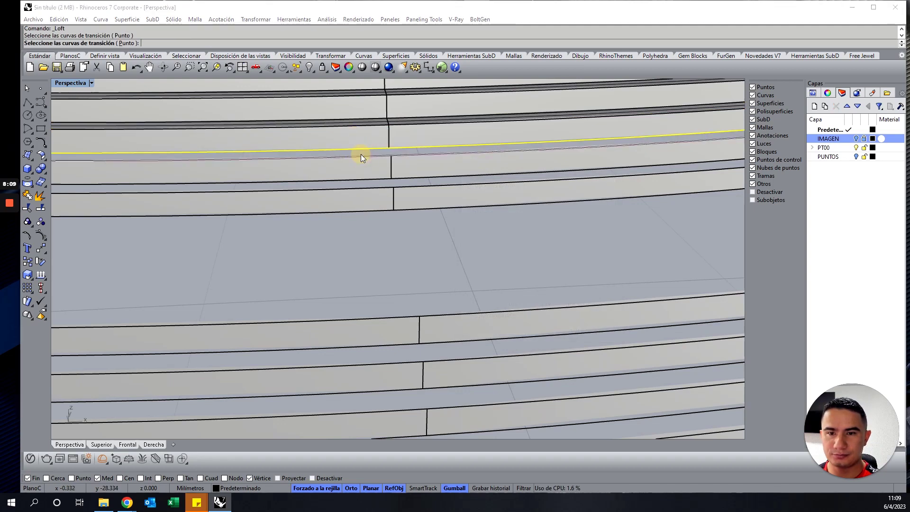
pyautogui.click(361, 153)
pyautogui.click(395, 187)
pyautogui.press('Return')
pyautogui.rightClick(379, 182)
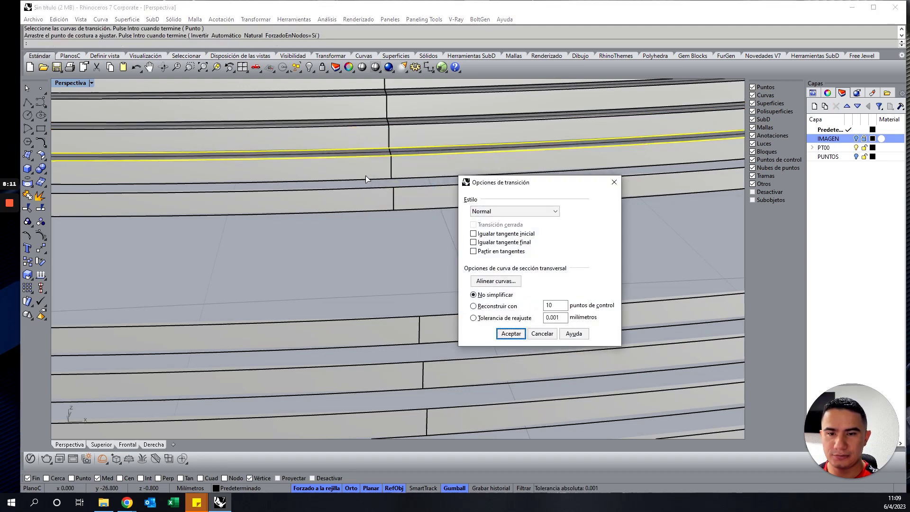
pyautogui.press('Return')
# Step: Loft the fourth band's gap down to its extrusion edge
pyautogui.rightClick(360, 176)
pyautogui.click(360, 182)
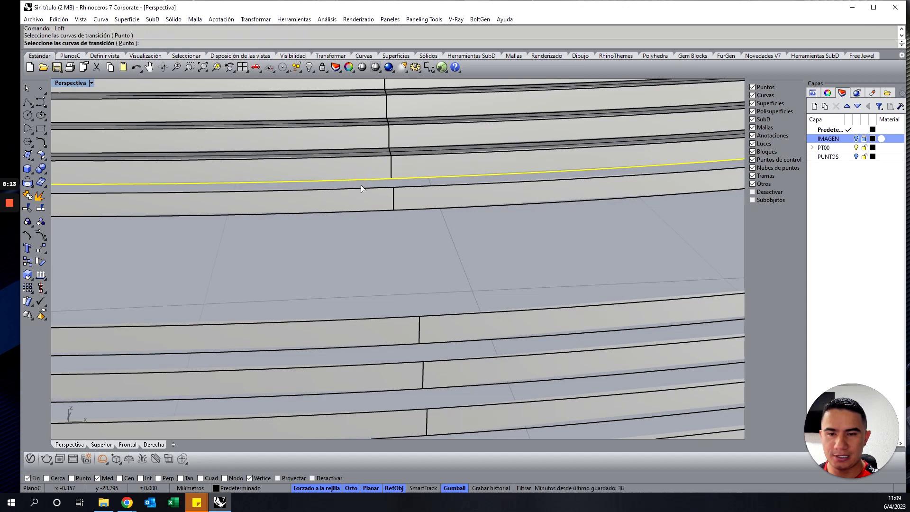
pyautogui.click(363, 189)
pyautogui.click(392, 223)
pyautogui.rightClick(388, 218)
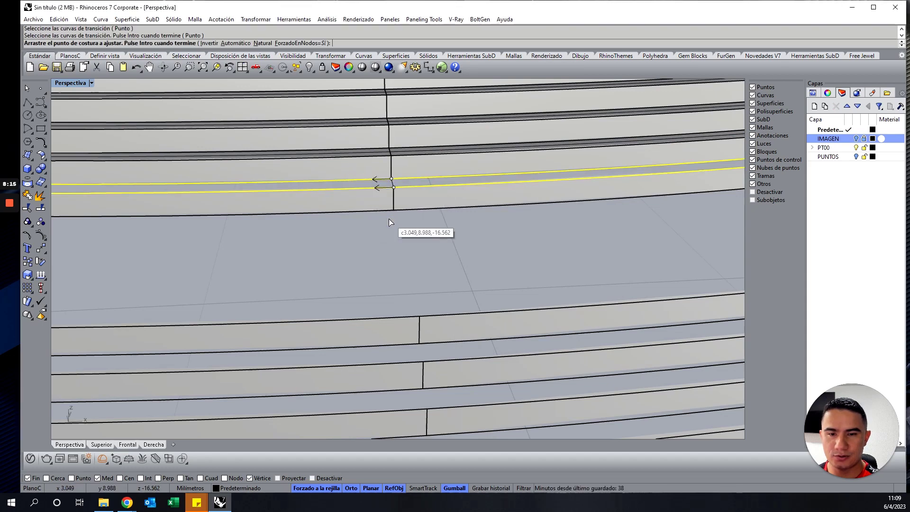
pyautogui.press('Return')
pyautogui.press('Return')
# Step: Loft from the lowest band's bottom edge to the outer ring's top edge
pyautogui.rightClick(361, 210)
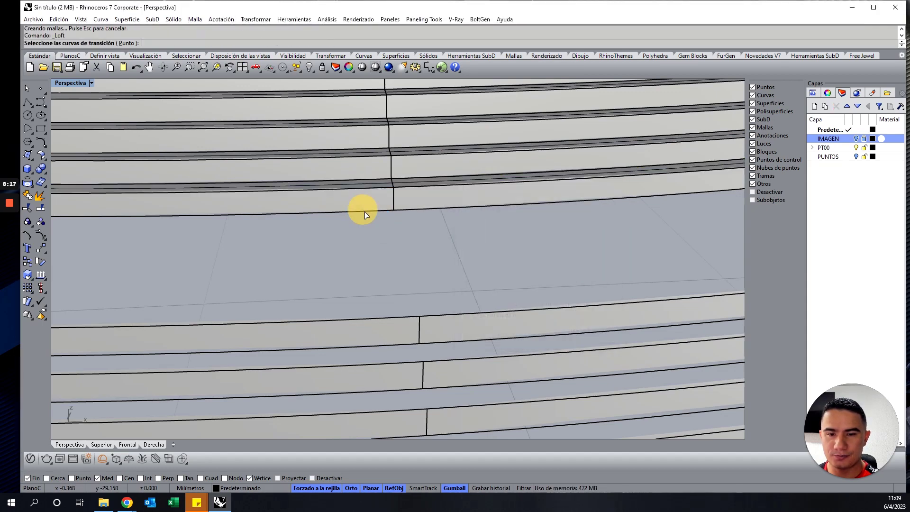
pyautogui.click(365, 214)
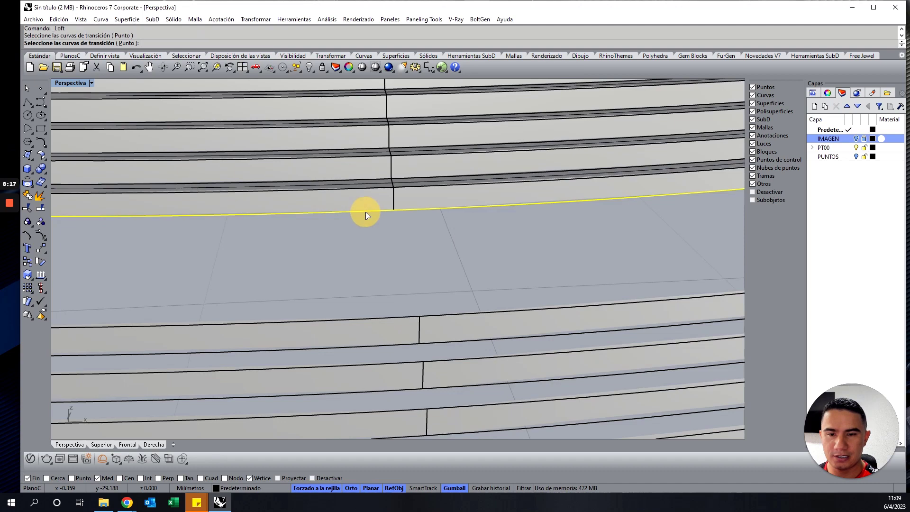
pyautogui.click(382, 321)
pyautogui.click(414, 351)
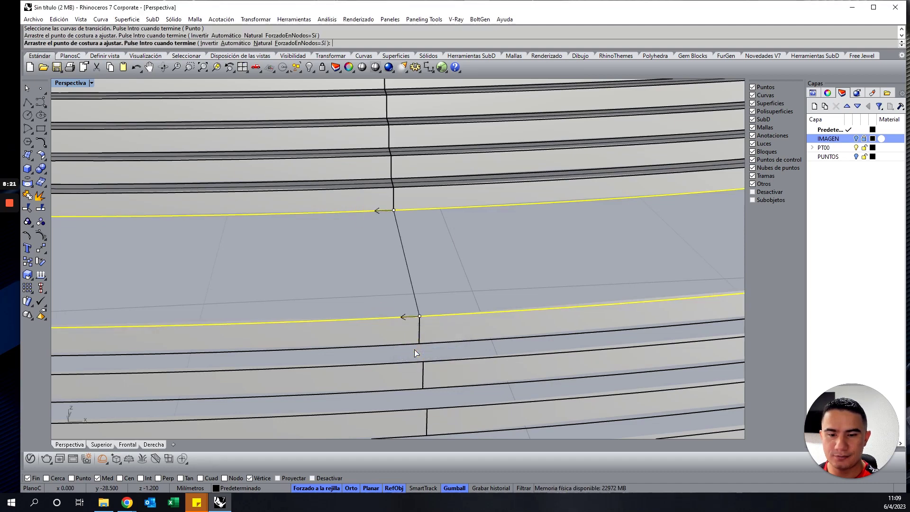
pyautogui.press('Return')
pyautogui.press('Return')
pyautogui.click(501, 333)
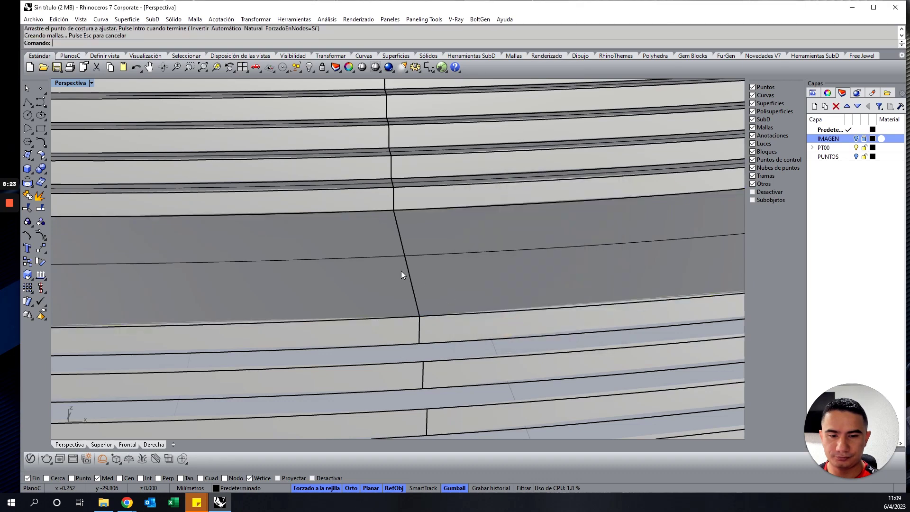
# Step: Bridge the next lower gap with a loft, retrying after a cancelled attempt
pyautogui.press('Return')
pyautogui.click(379, 345)
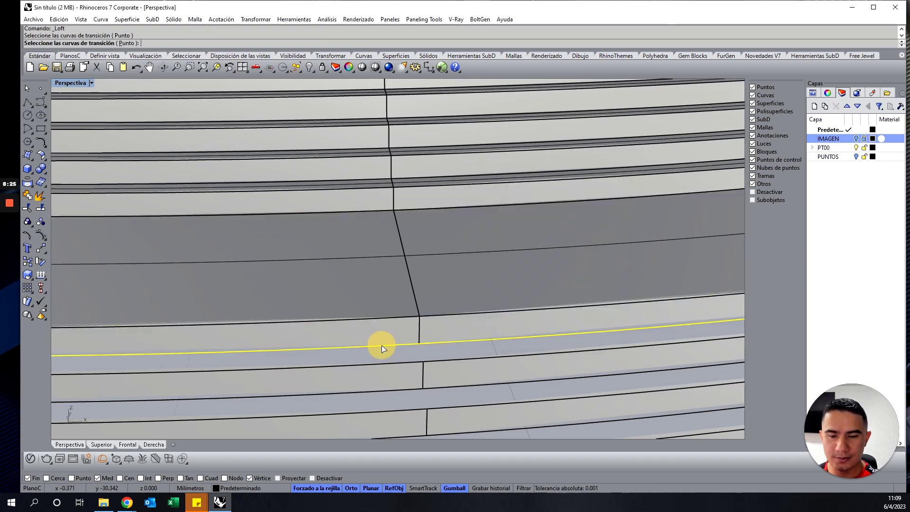
pyautogui.click(386, 364)
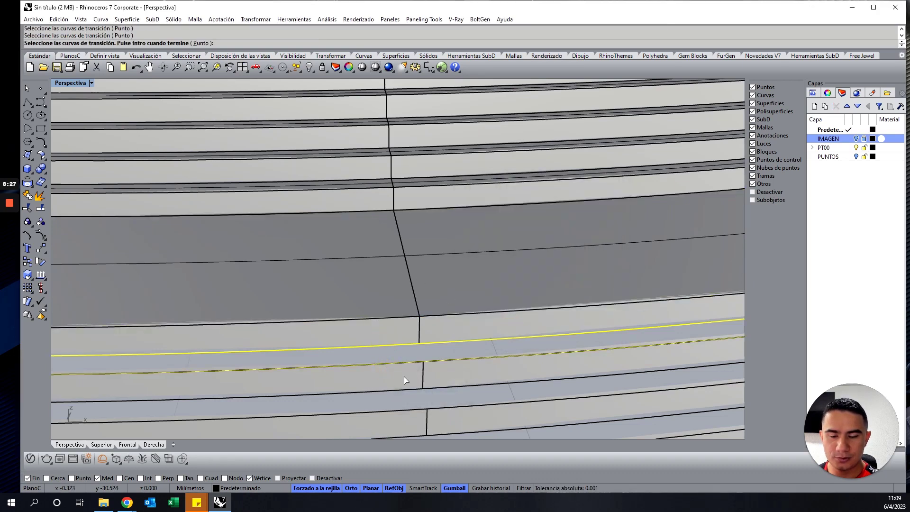
pyautogui.press('Escape')
pyautogui.press('Return')
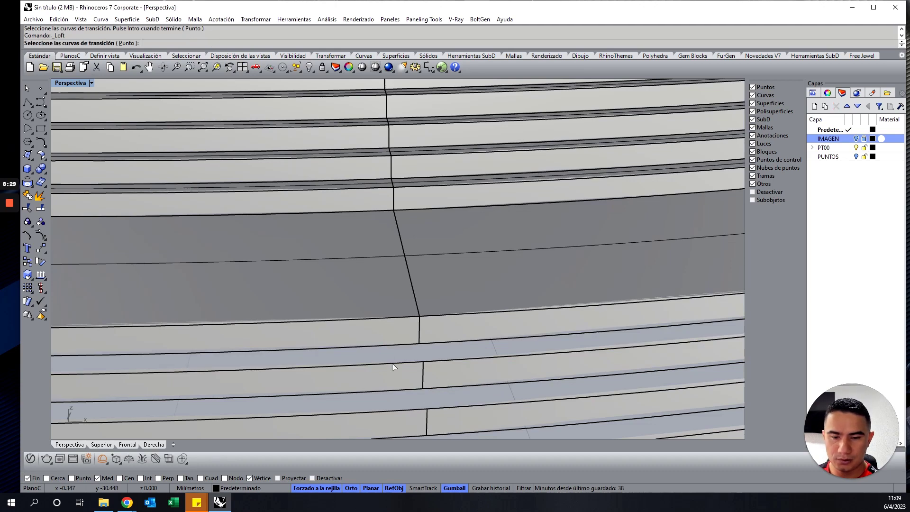
pyautogui.click(394, 359)
pyautogui.click(417, 395)
pyautogui.click(387, 351)
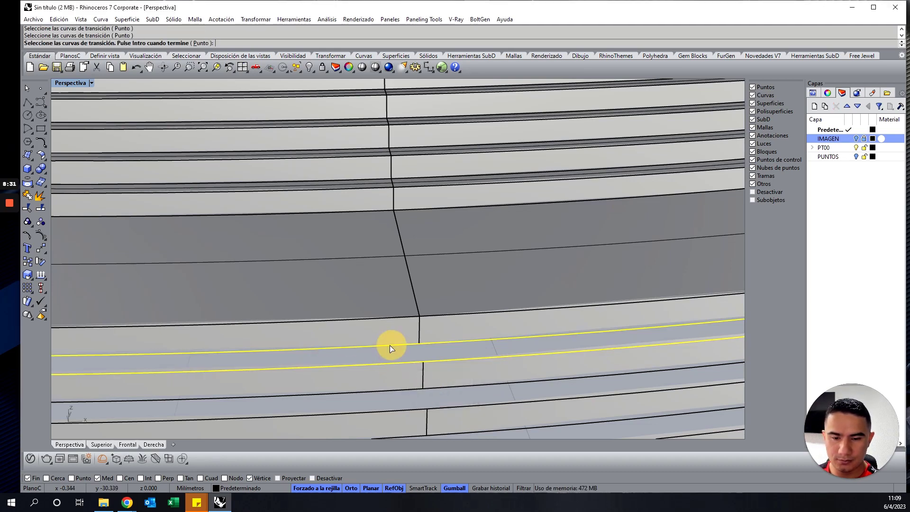
pyautogui.press('Return')
pyautogui.press('Return')
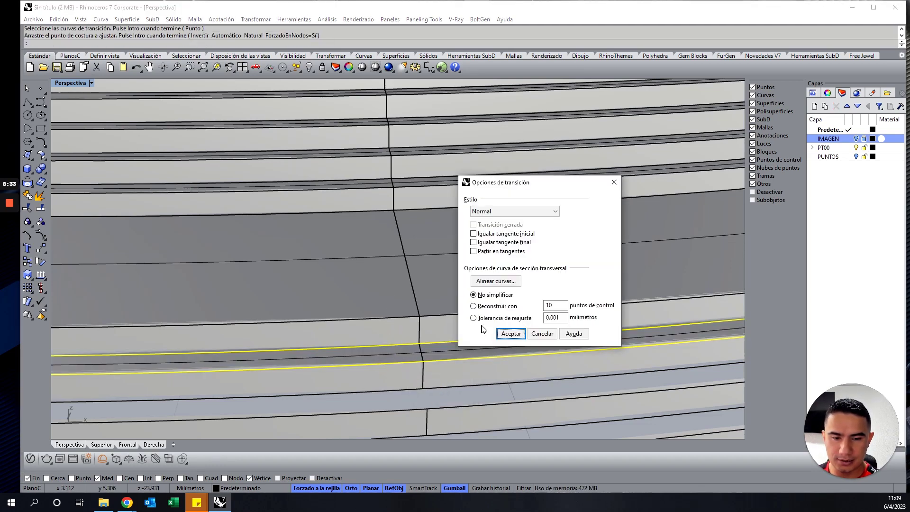
pyautogui.click(511, 332)
pyautogui.scroll(-5, 389, 222)
pyautogui.scroll(5, 385, 252)
# Step: Loft the next band gap between its upper and lower edge curves
pyautogui.scroll(3, 386, 194)
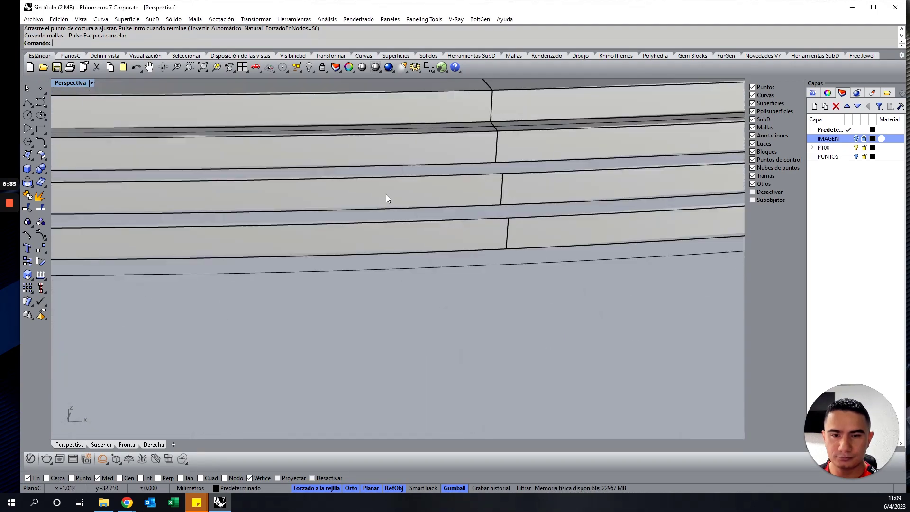
pyautogui.rightClick(440, 176)
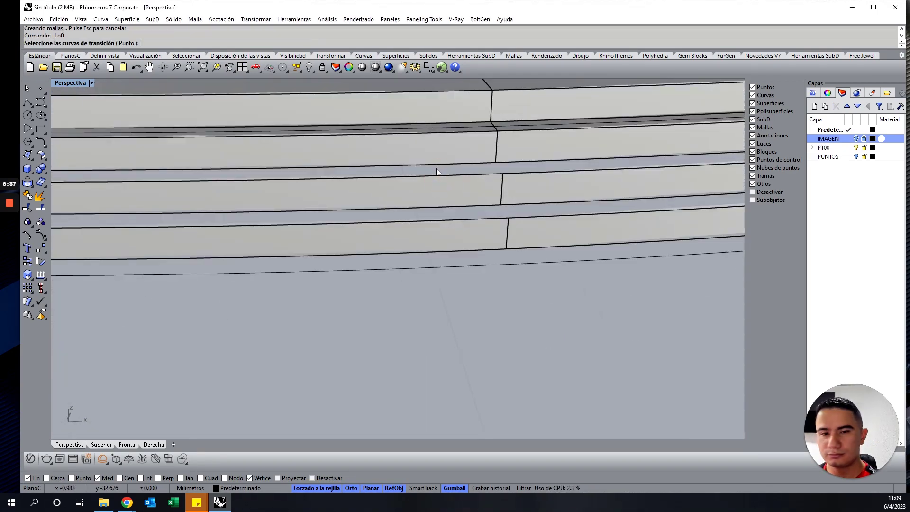
pyautogui.moveTo(432, 166); pyautogui.dragTo(463, 165, button='right')
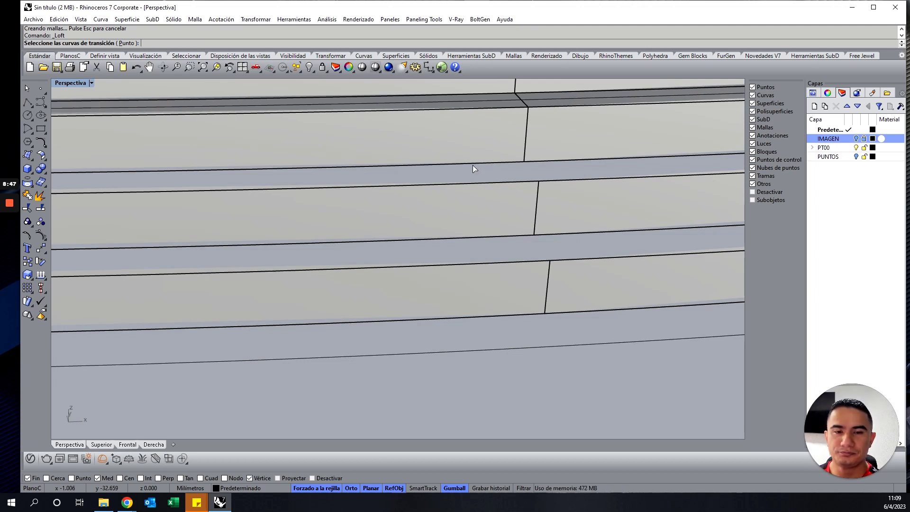
pyautogui.click(455, 166)
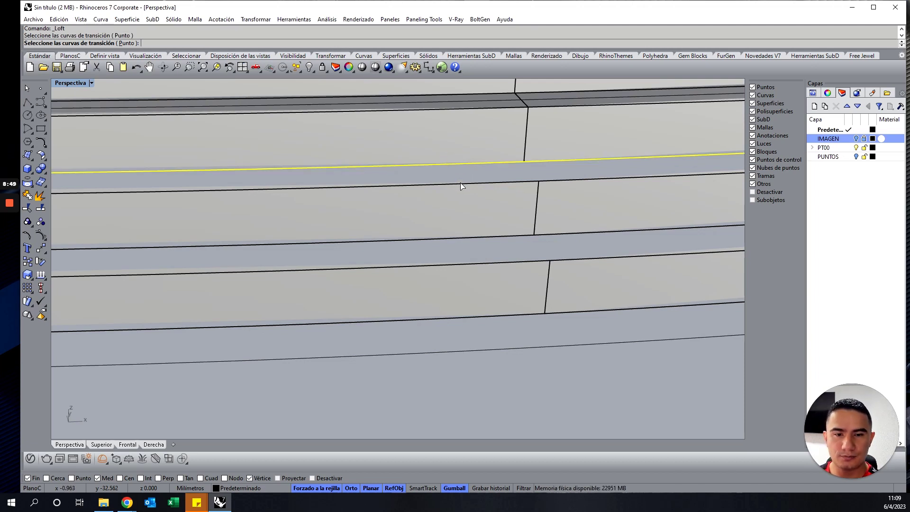
pyautogui.click(460, 183)
pyautogui.click(495, 216)
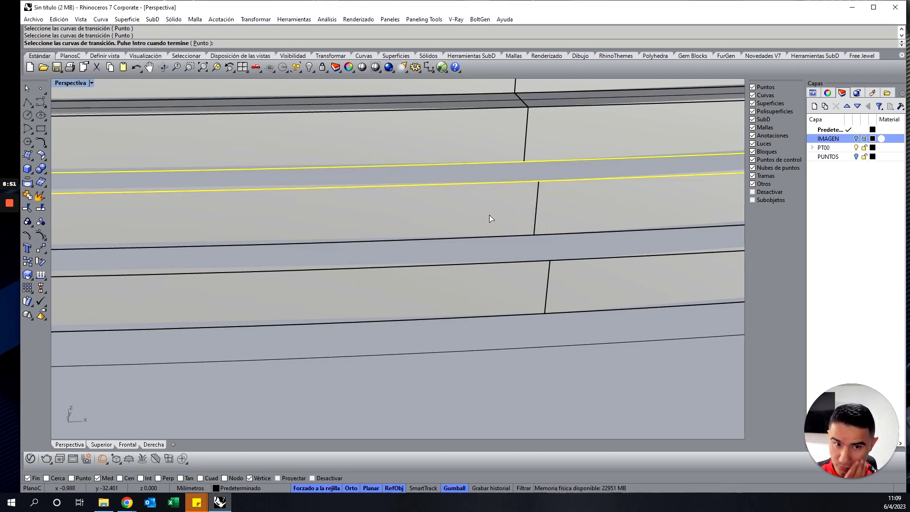
pyautogui.press('Return')
pyautogui.rightClick(488, 216)
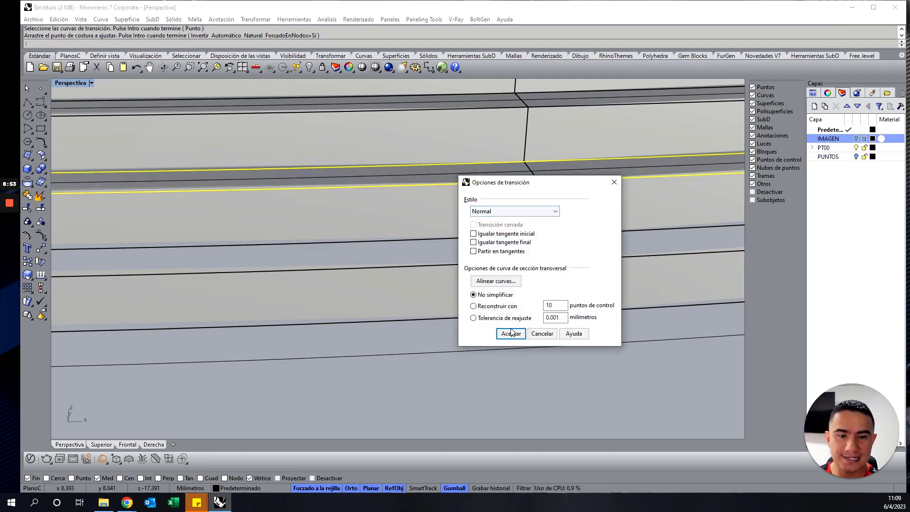
pyautogui.click(509, 332)
# Step: Attempt a loft on the following gap, then cancel the misselected curves
pyautogui.rightClick(464, 212)
pyautogui.click(479, 249)
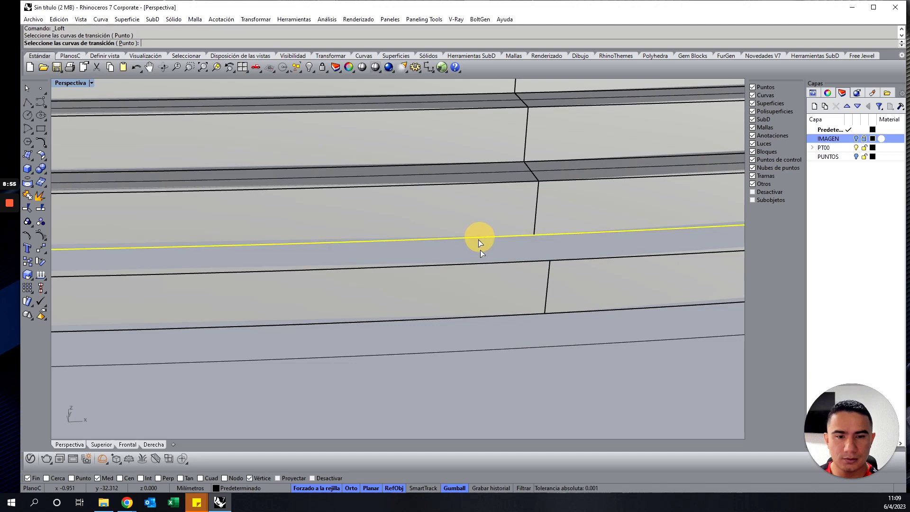
pyautogui.rightClick(482, 260)
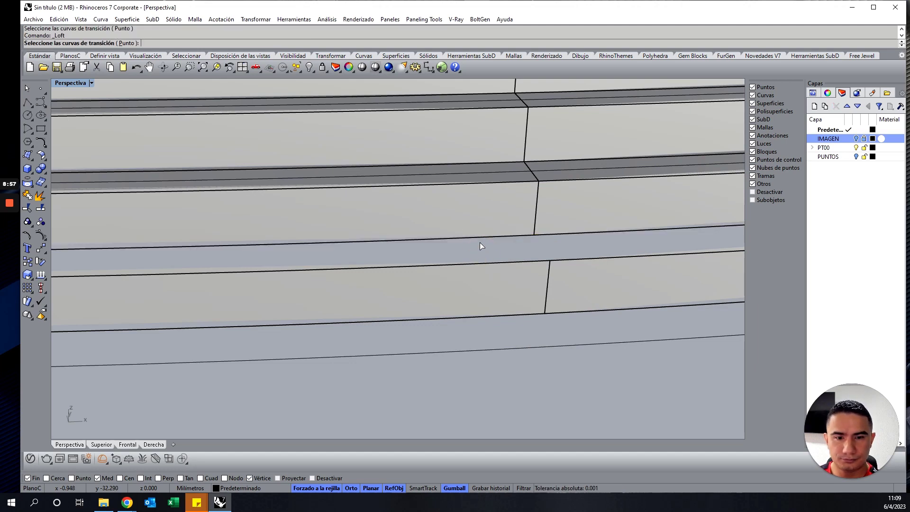
pyautogui.click(478, 238)
pyautogui.click(484, 260)
pyautogui.press('Return')
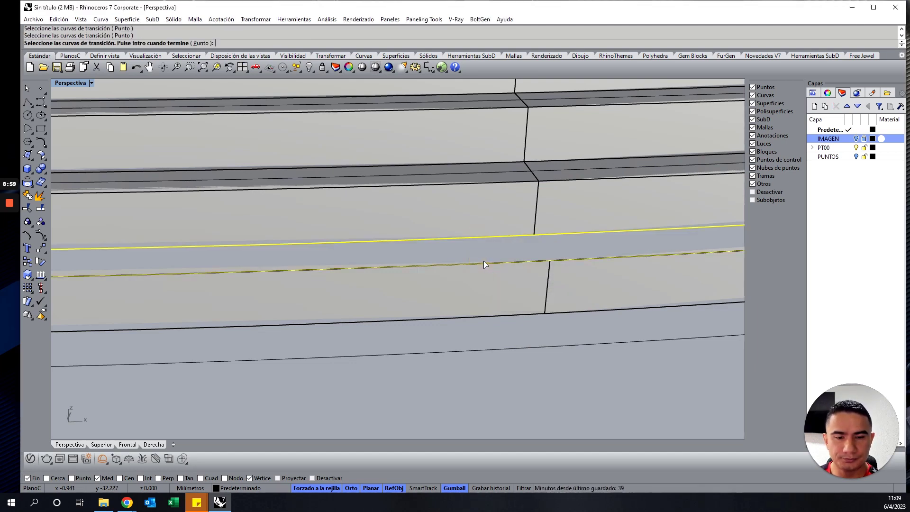
pyautogui.press('Escape')
# Step: Loft that gap from its lower 'curva' edge to its upper edge
pyautogui.rightClick(484, 260)
pyautogui.click(483, 261)
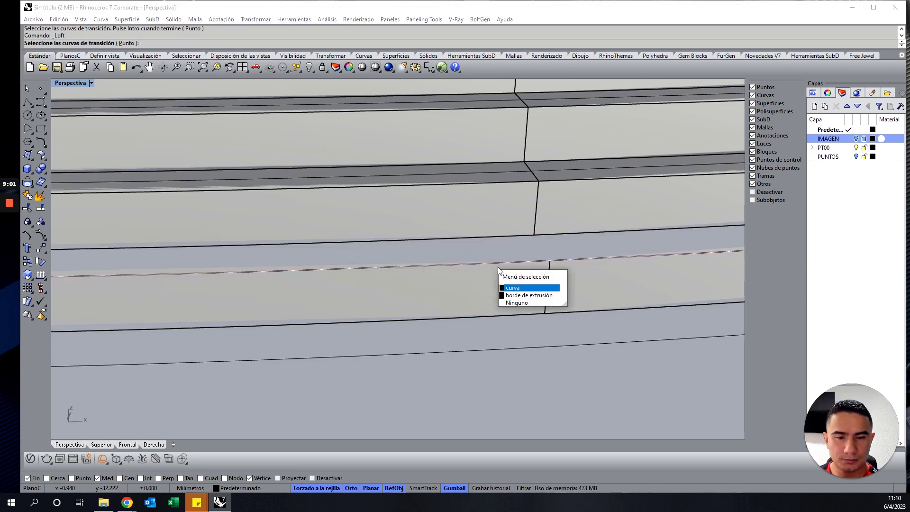
pyautogui.click(516, 295)
pyautogui.click(483, 237)
pyautogui.press('Return')
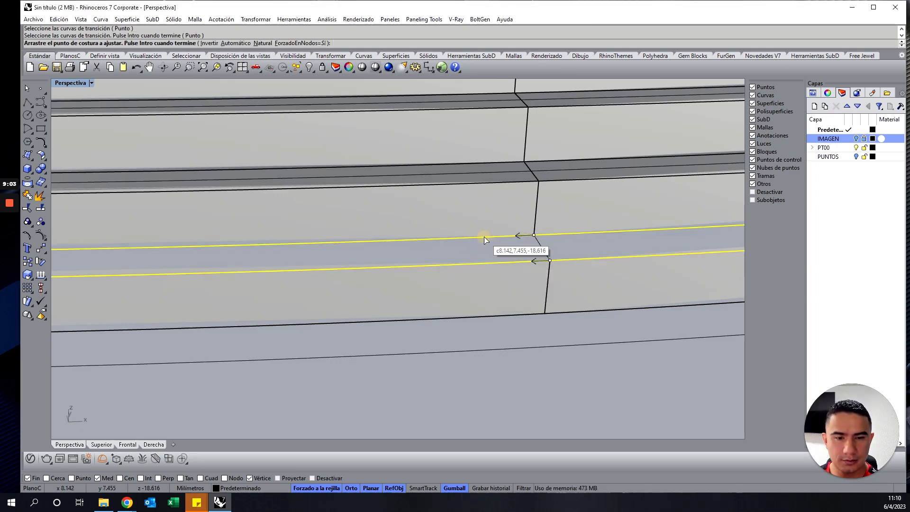
pyautogui.press('Return')
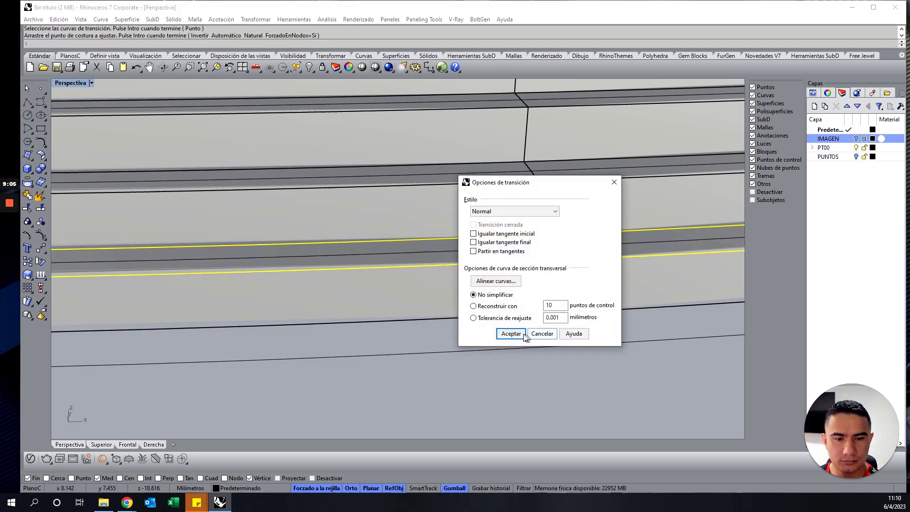
pyautogui.click(507, 330)
# Step: Start another loft from the bottom edge of the stepped ring
pyautogui.scroll(-5, 477, 282)
pyautogui.scroll(1, 477, 274)
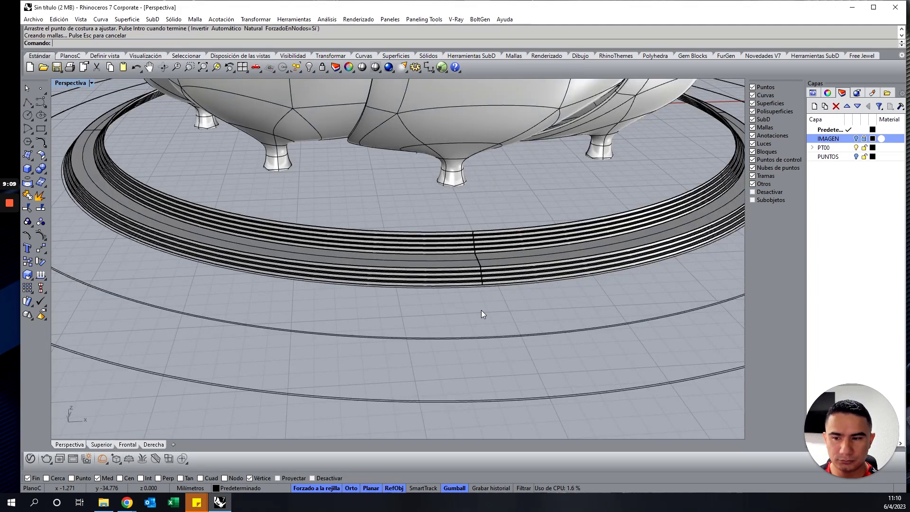
pyautogui.rightClick(470, 297)
pyautogui.scroll(2, 471, 290)
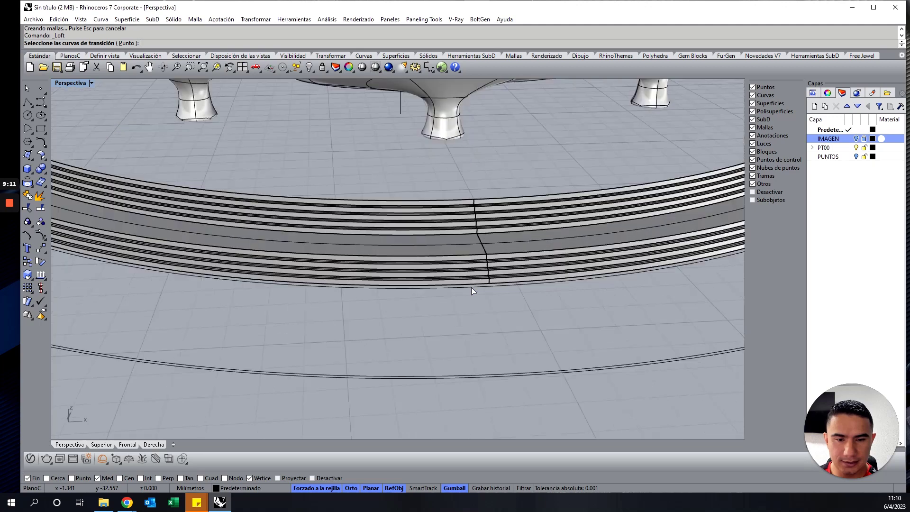
pyautogui.click(471, 285)
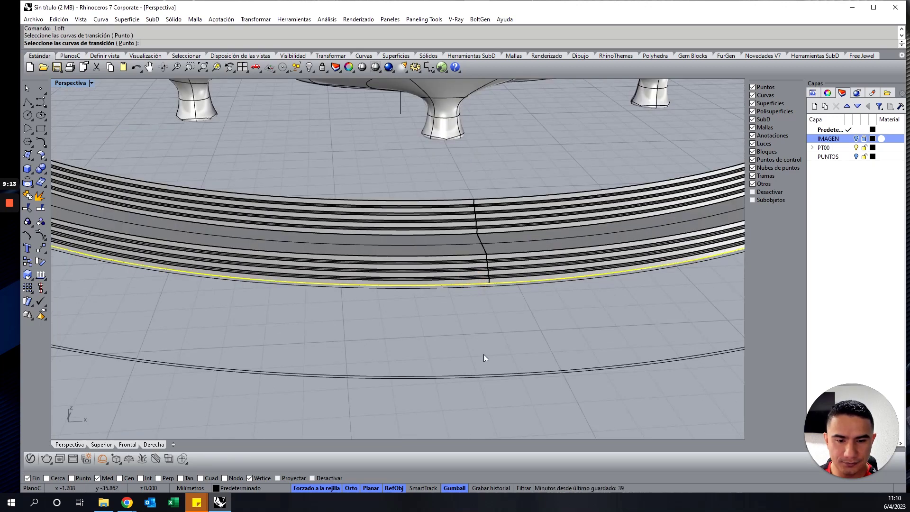
# Step: Loft the ring's bottom edge down to the ground circle
pyautogui.click(502, 378)
pyautogui.rightClick(497, 378)
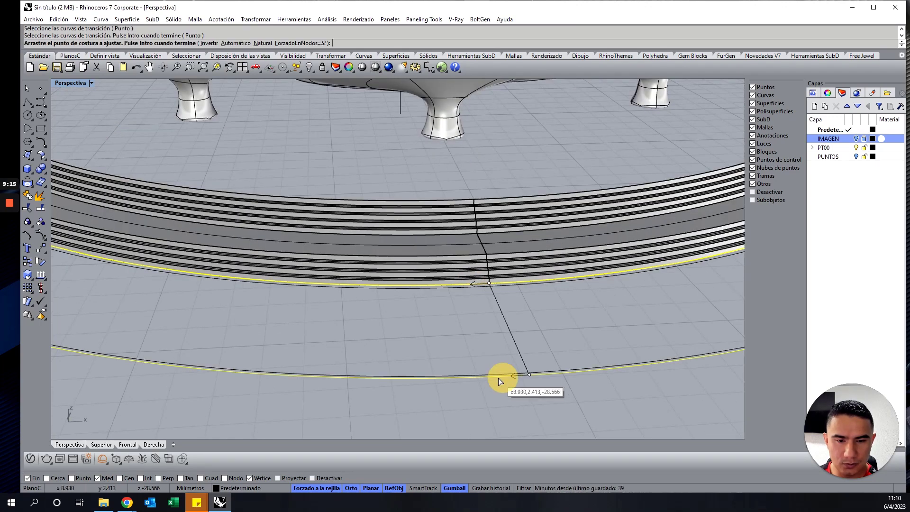
pyautogui.click(510, 334)
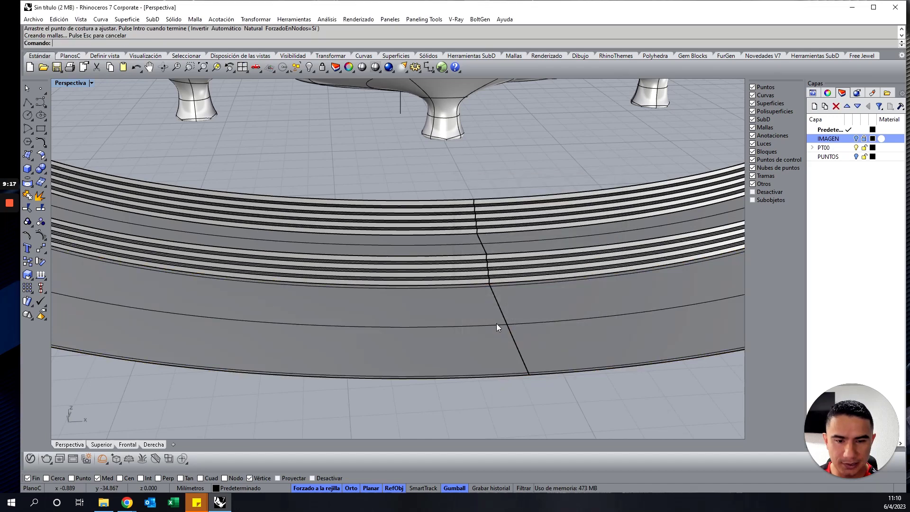
pyautogui.click(479, 286)
pyautogui.click(513, 313)
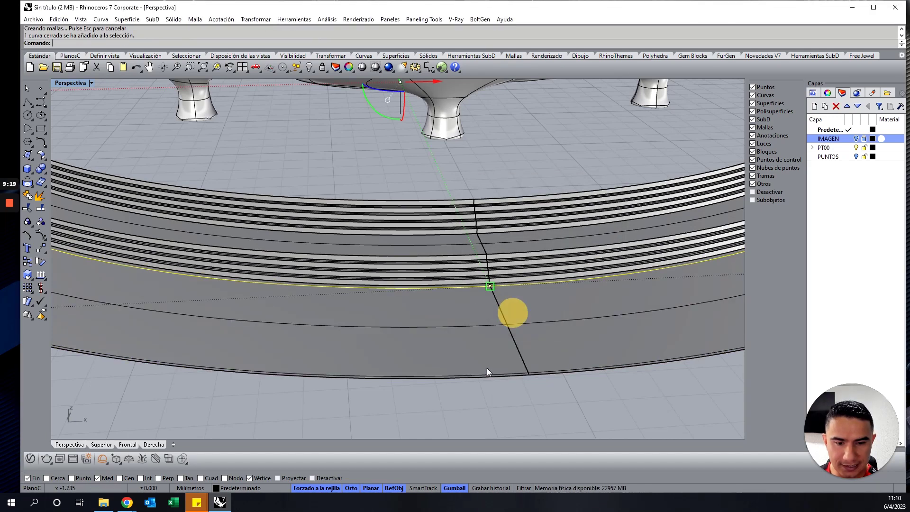
pyautogui.click(496, 375)
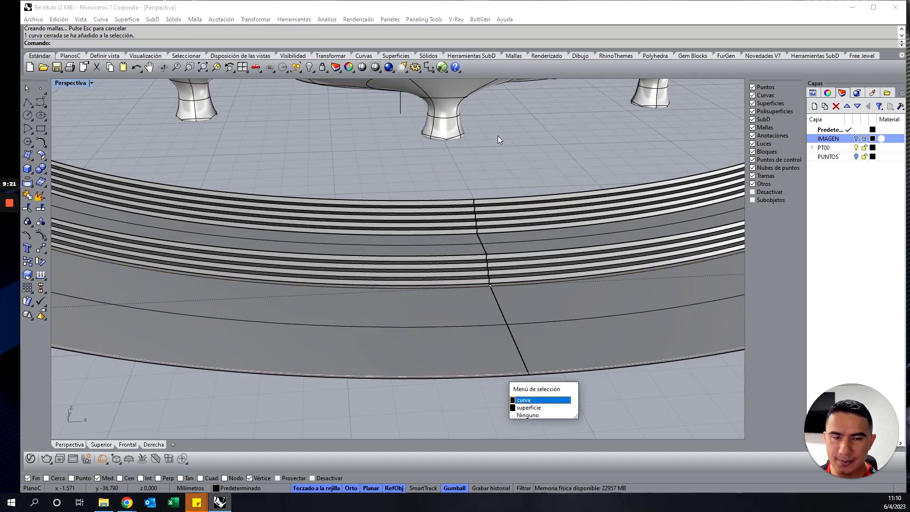
pyautogui.press('Escape')
# Step: Zoom the view and pick the outer ground circle and the ring's lower edge
pyautogui.scroll(-5, 449, 195)
pyautogui.scroll(-2, 465, 206)
pyautogui.scroll(3, 458, 218)
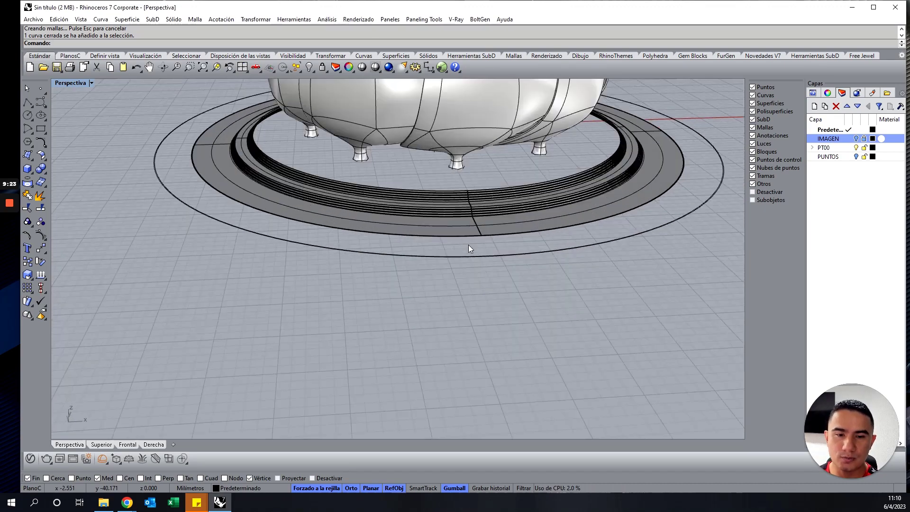
pyautogui.scroll(2, 468, 244)
pyautogui.scroll(2, 470, 245)
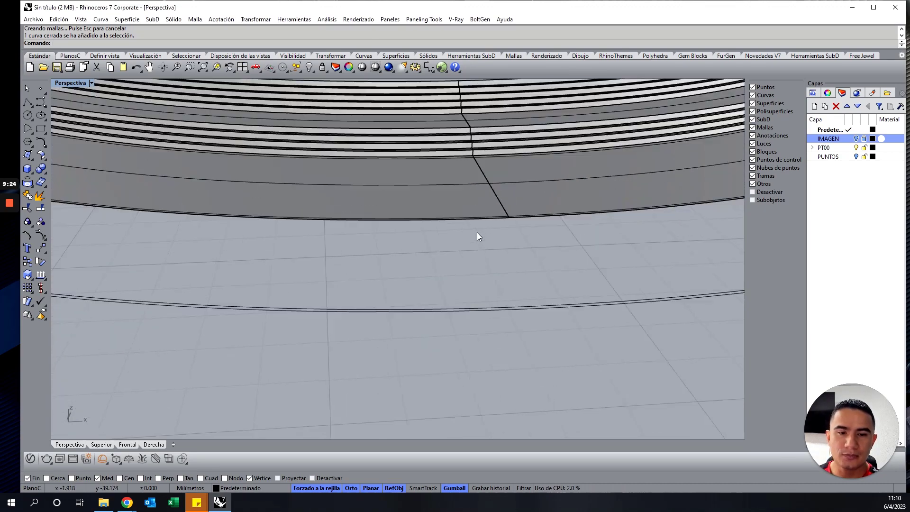
pyautogui.click(512, 308)
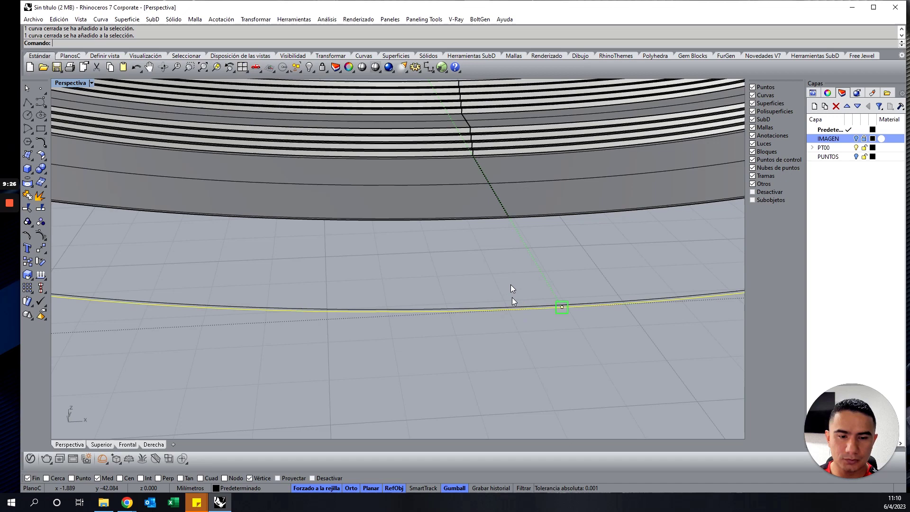
pyautogui.click(480, 219)
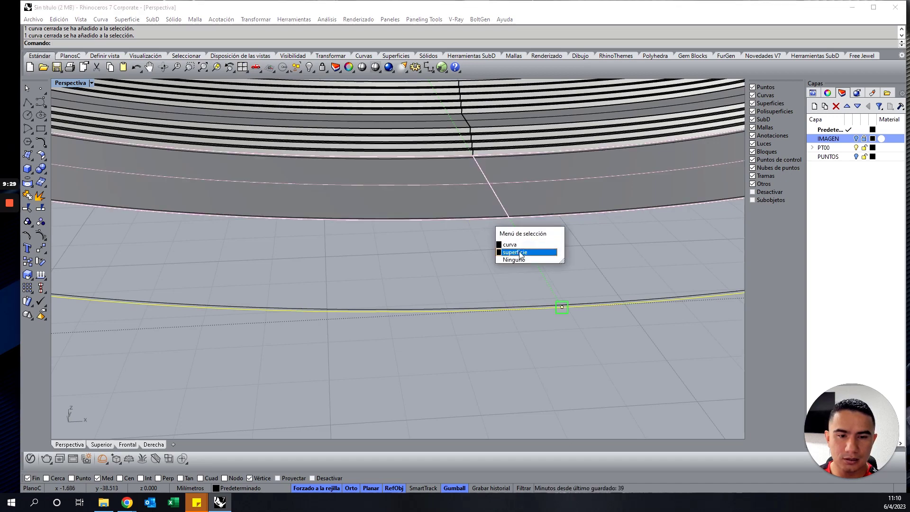
pyautogui.click(435, 251)
# Step: Loft a wide surface from the upper ring edge down to the ground curve
pyautogui.rightClick(450, 254)
pyautogui.click(478, 219)
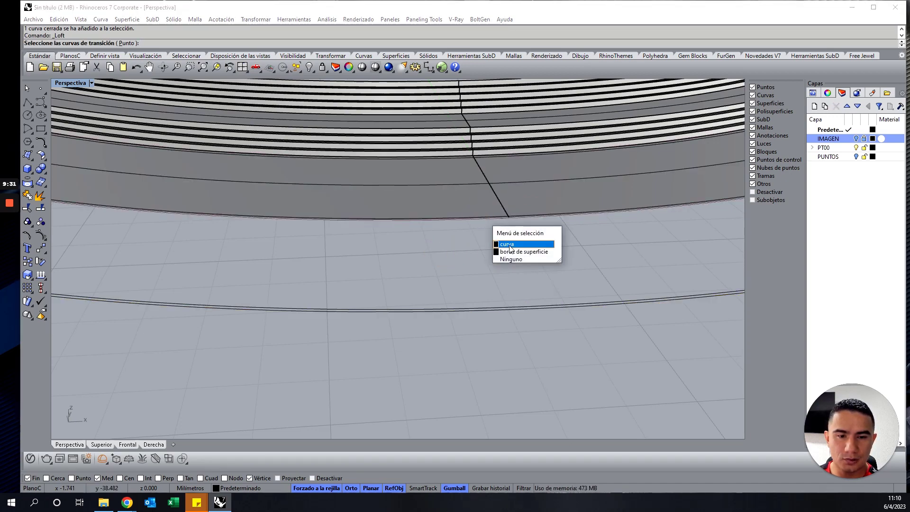
pyautogui.click(510, 248)
pyautogui.click(501, 311)
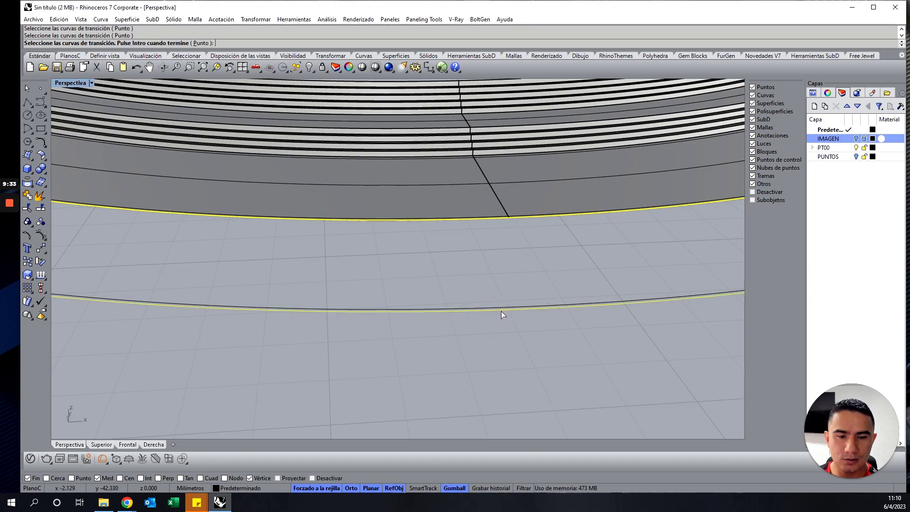
pyautogui.rightClick(501, 311)
pyautogui.click(510, 333)
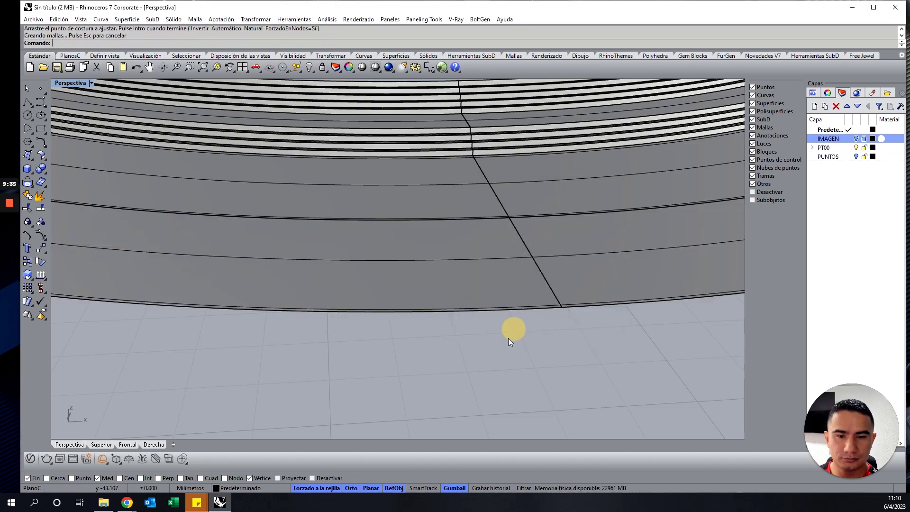
# Step: Orbit and zoom to inspect the closed platform
pyautogui.scroll(-10, 468, 275)
pyautogui.moveTo(399, 248); pyautogui.dragTo(482, 209, button='right')
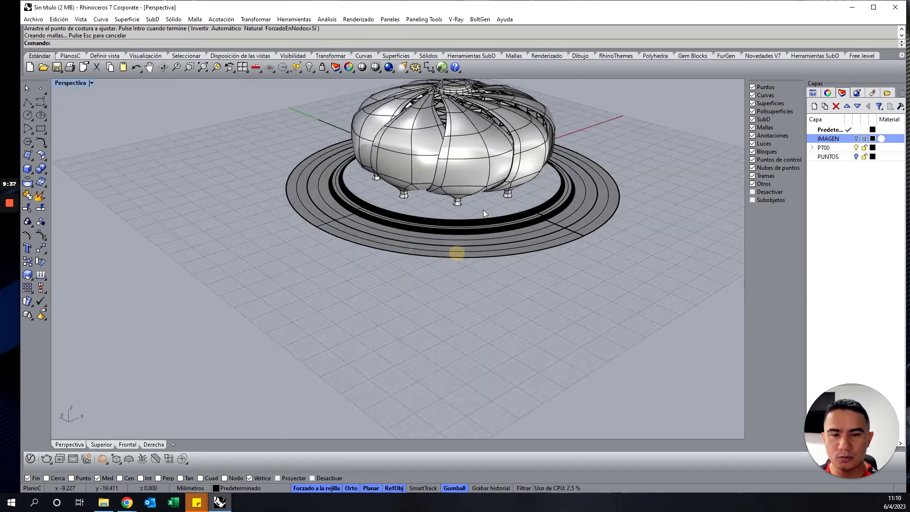
pyautogui.scroll(4, 482, 209)
pyautogui.scroll(2, 482, 209)
pyautogui.scroll(2, 326, 157)
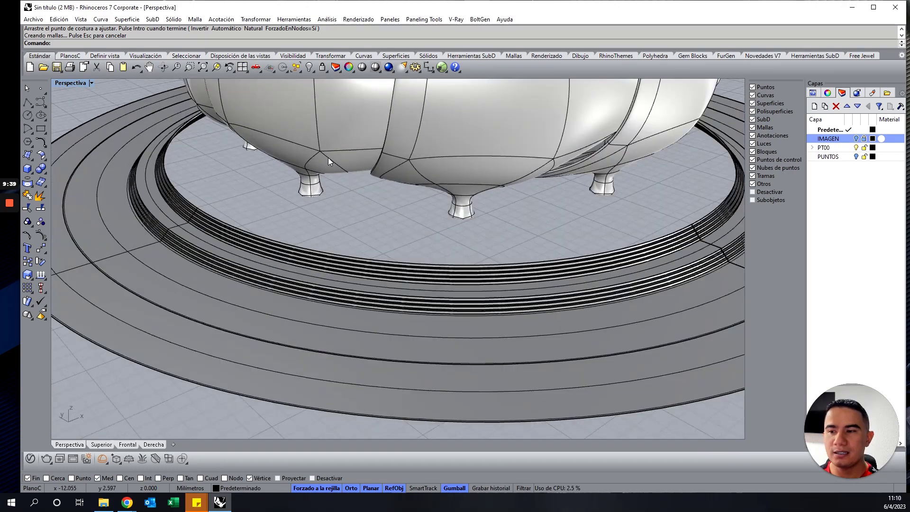
# Step: Search for the planar-surface command, abandoning half-typed 'Cerr' and 'urvas' entries
pyautogui.click(124, 20)
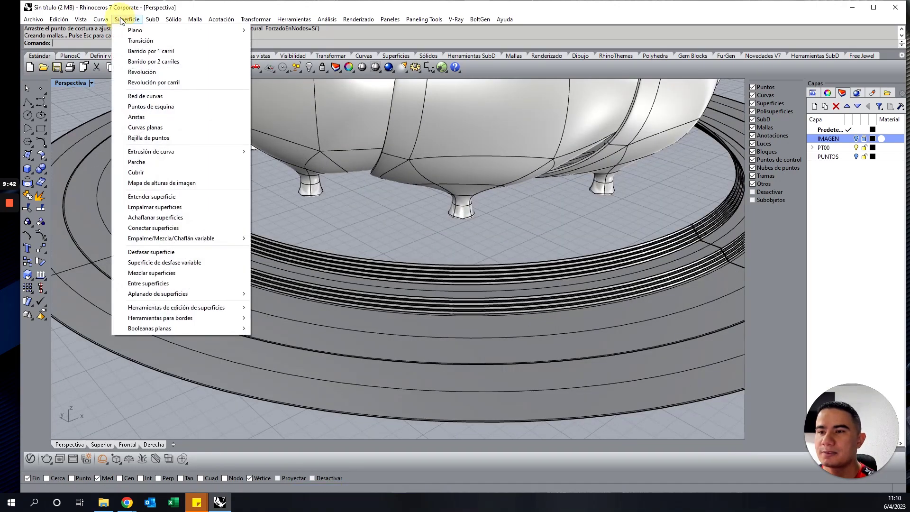
pyautogui.click(190, 197)
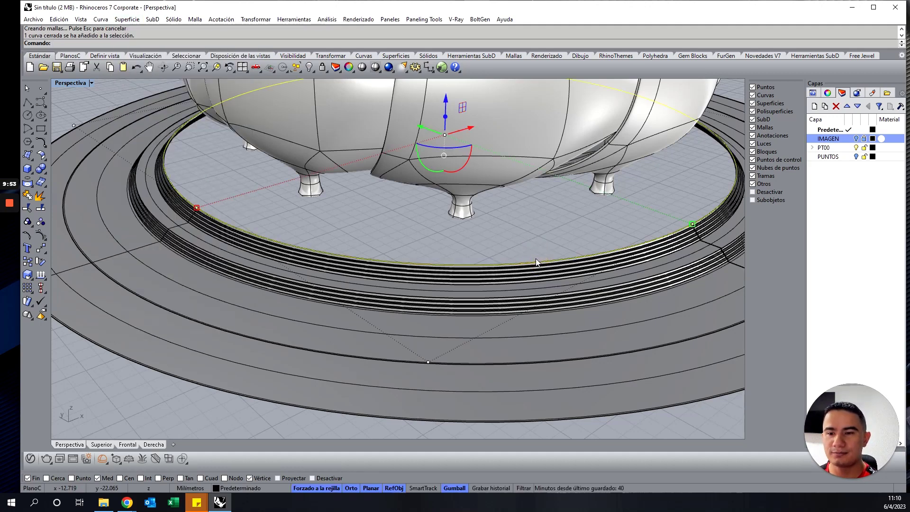
pyautogui.write('C')
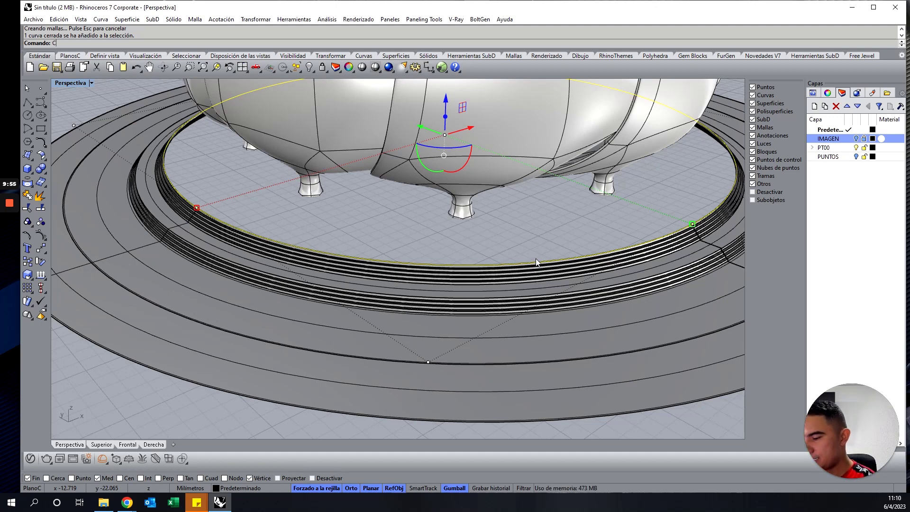
pyautogui.write('errarCrv')
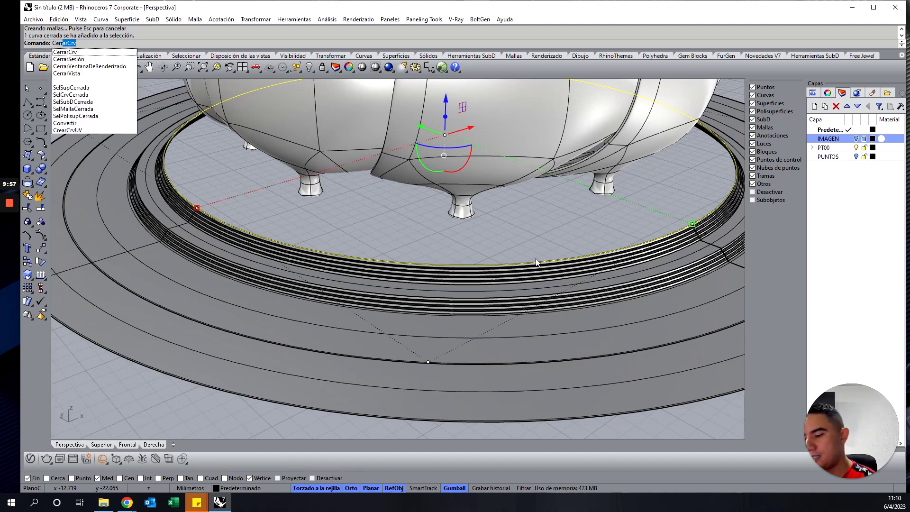
pyautogui.press('Escape')
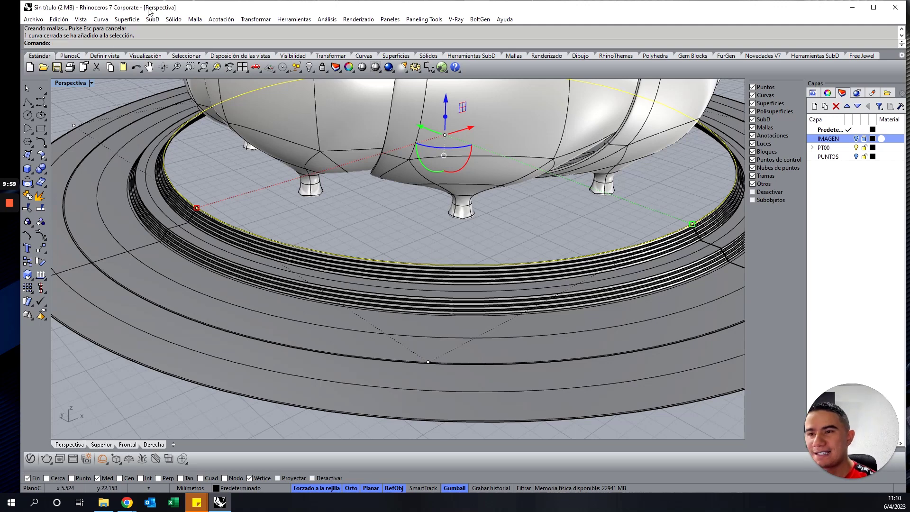
pyautogui.write('Cur')
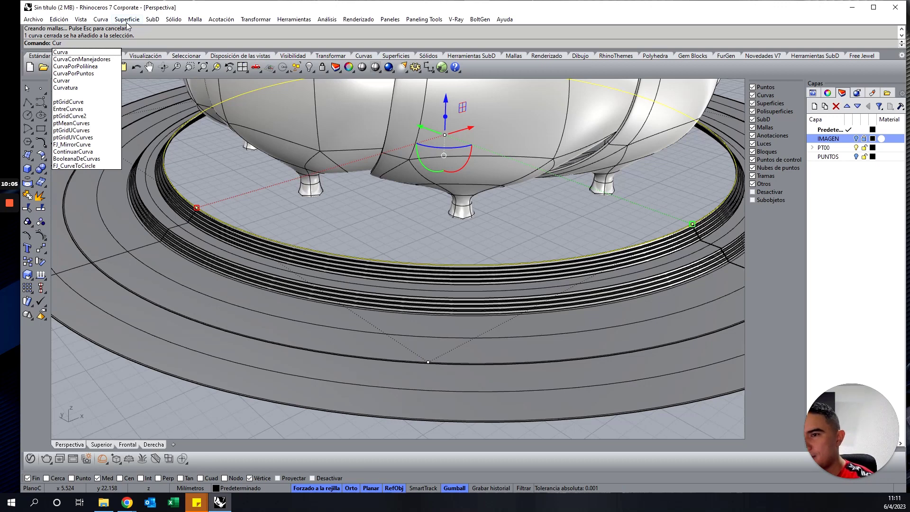
pyautogui.write('vas')
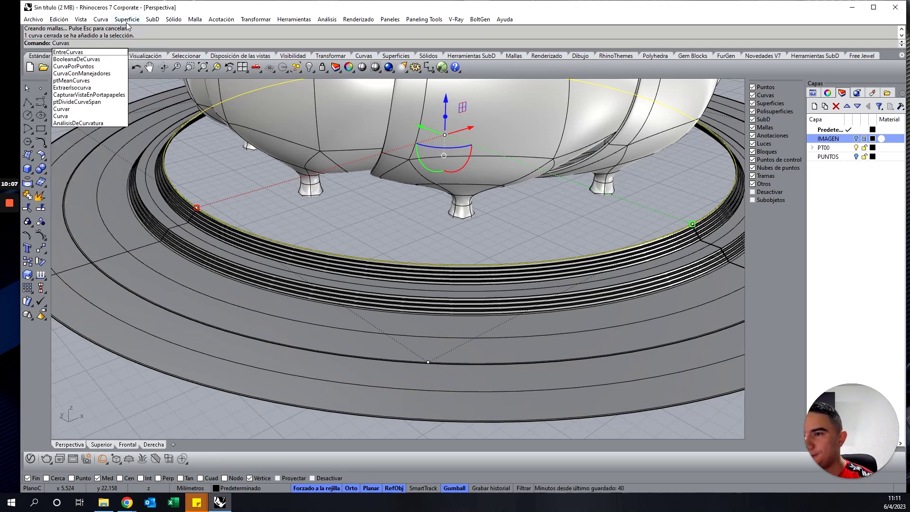
pyautogui.press('BackSpace')
pyautogui.press('BackSpace')
pyautogui.press('BackSpace')
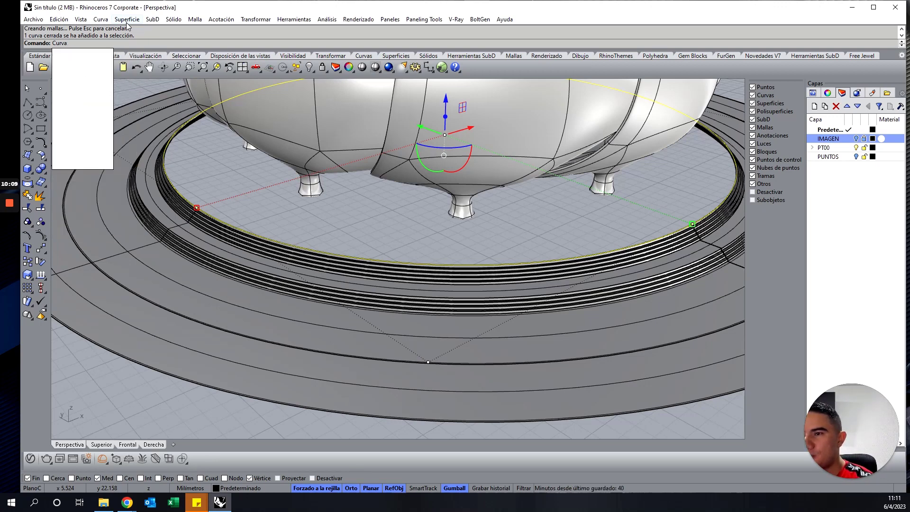
# Step: Cap the top circle with a Curvas planas surface, then clear the selection
pyautogui.click(127, 19)
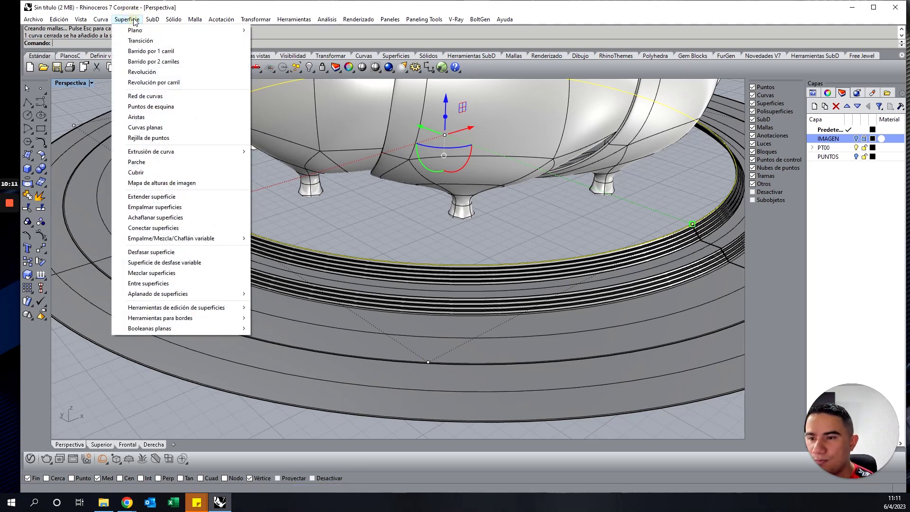
pyautogui.click(149, 128)
pyautogui.scroll(-2, 263, 205)
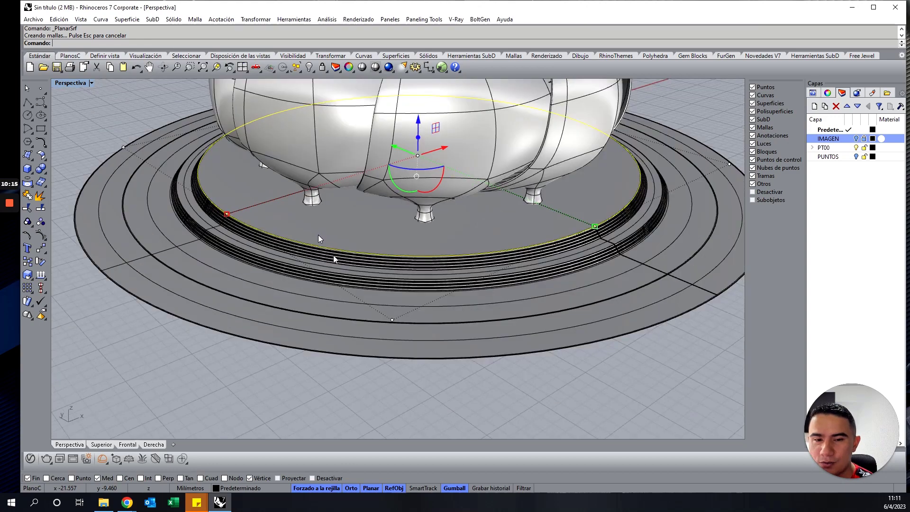
pyautogui.press('Escape')
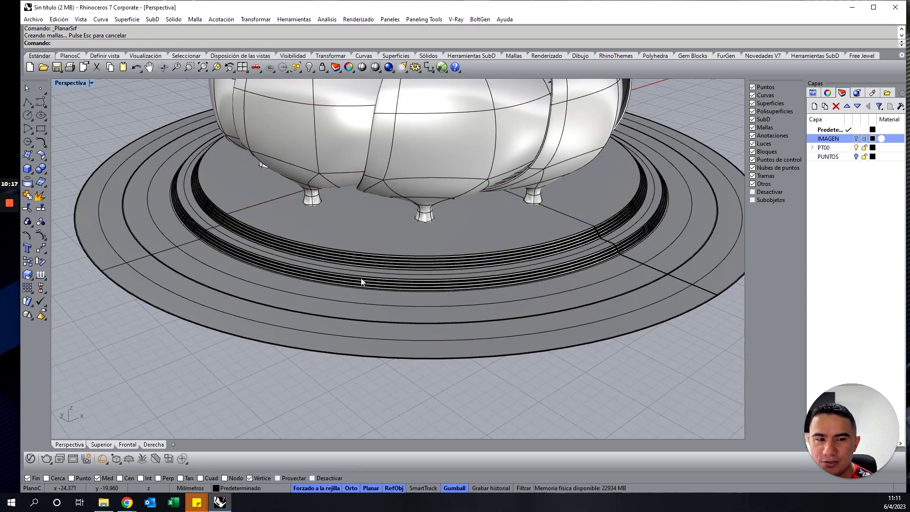
pyautogui.scroll(-2, 361, 282)
pyautogui.moveTo(372, 254)
pyautogui.mouseDown(button='right')
pyautogui.moveTo(405, 220)
pyautogui.moveTo(312, 243)
pyautogui.moveTo(414, 242)
pyautogui.moveTo(383, 226)
pyautogui.mouseUp(button='right')
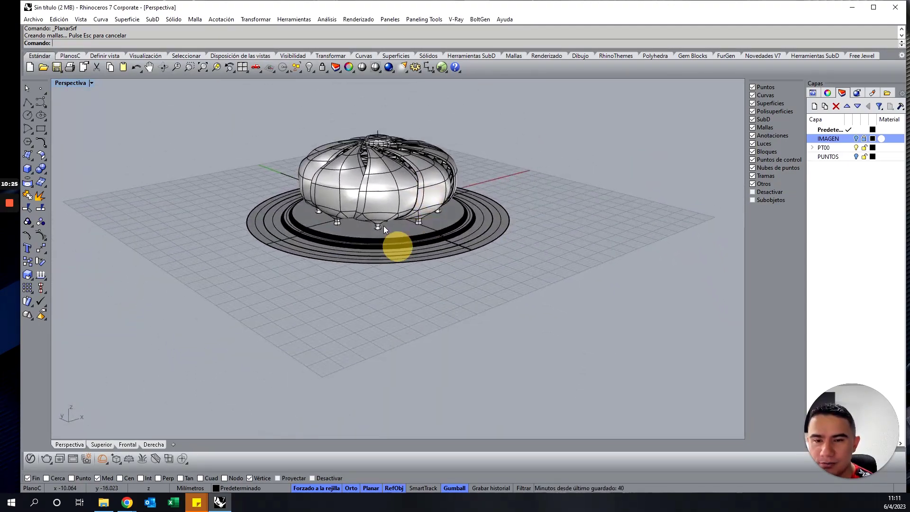
# Step: Zoom in and pan the Perspective view to frame the pavilion close up
pyautogui.scroll(1, 383, 226)
pyautogui.scroll(1, 330, 169)
pyautogui.scroll(2, 358, 229)
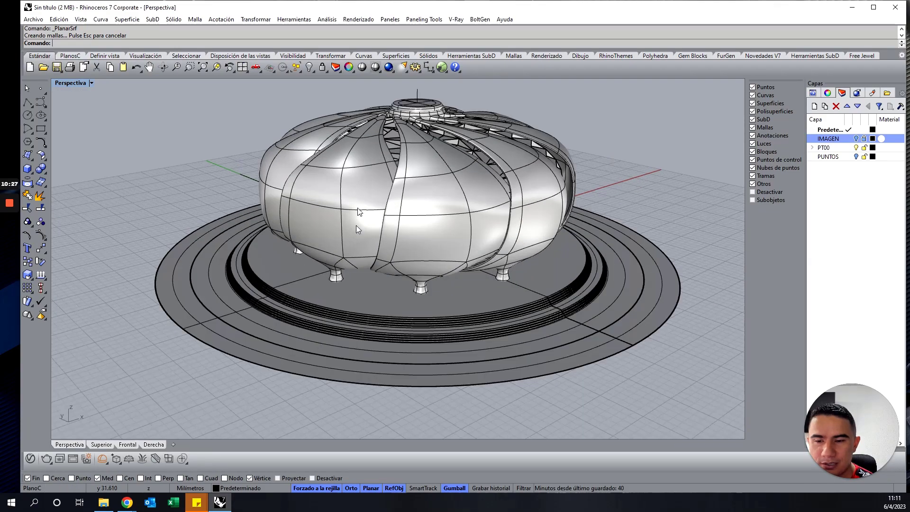
pyautogui.scroll(2, 358, 230)
pyautogui.scroll(1, 360, 226)
pyautogui.scroll(1, 402, 169)
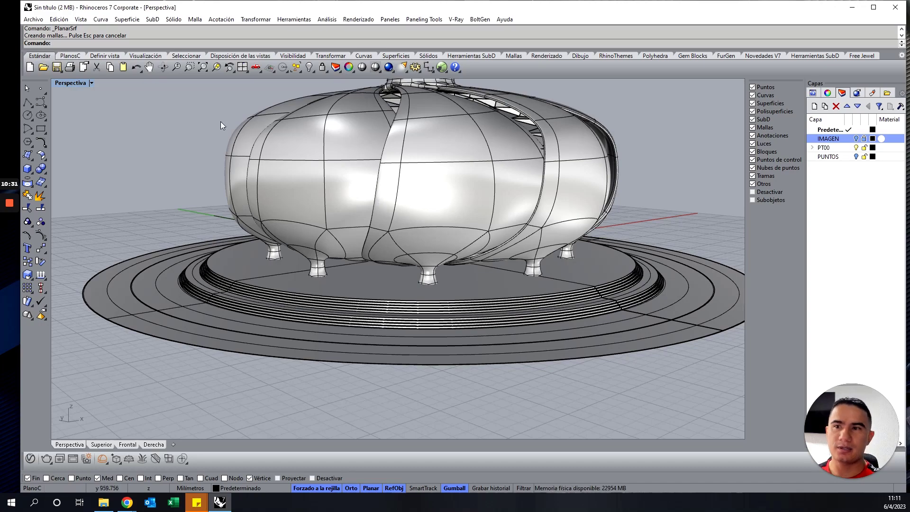
pyautogui.click(149, 66)
pyautogui.moveTo(323, 180)
pyautogui.mouseDown()
pyautogui.moveTo(384, 165)
pyautogui.moveTo(385, 152)
pyautogui.mouseUp()
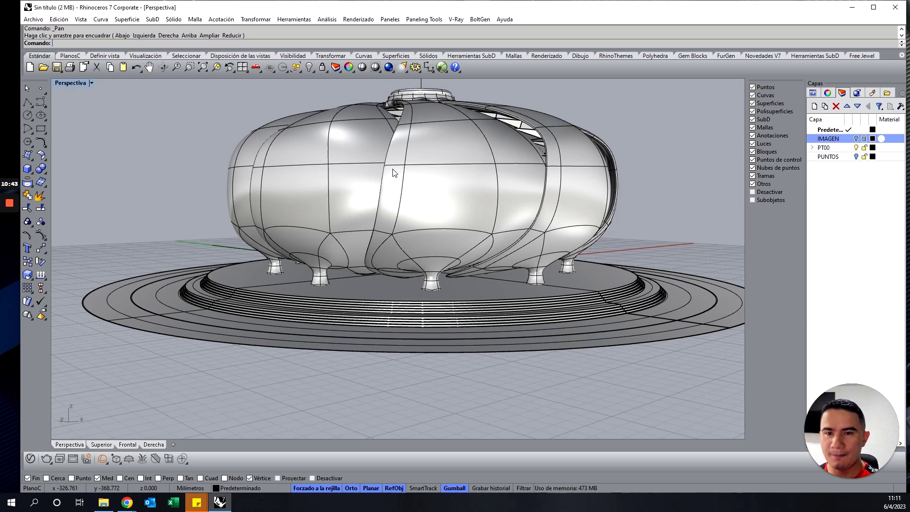
# Step: Bring Chrome forward on the 'Sillas Mobiliario #4' Rhino tutorials blog tab
pyautogui.click(128, 502)
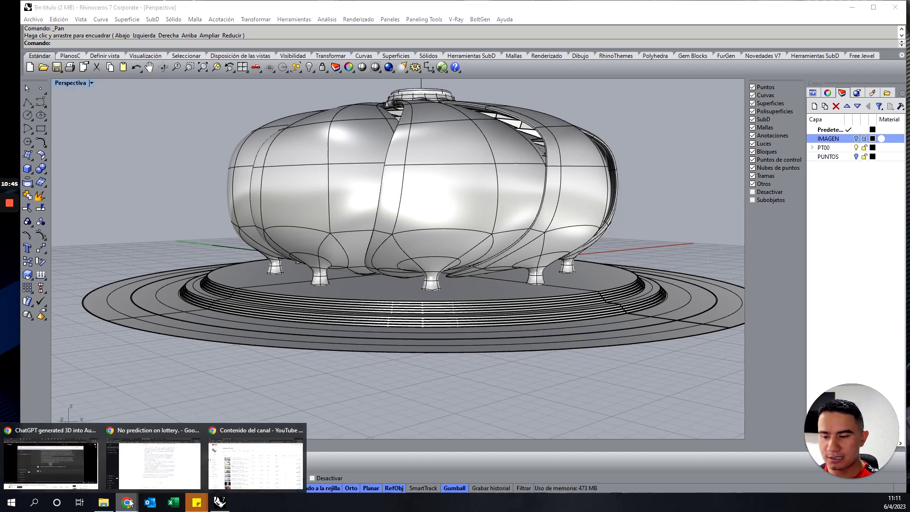
pyautogui.click(245, 463)
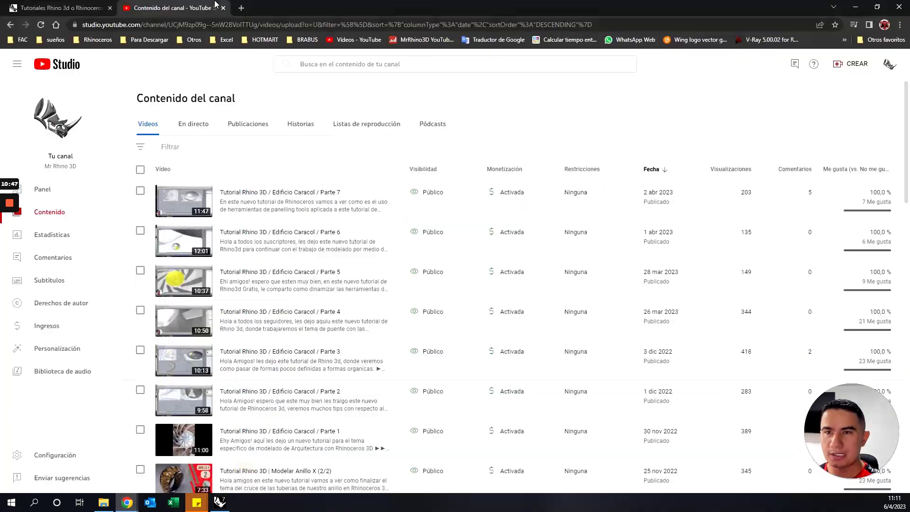
pyautogui.click(78, 6)
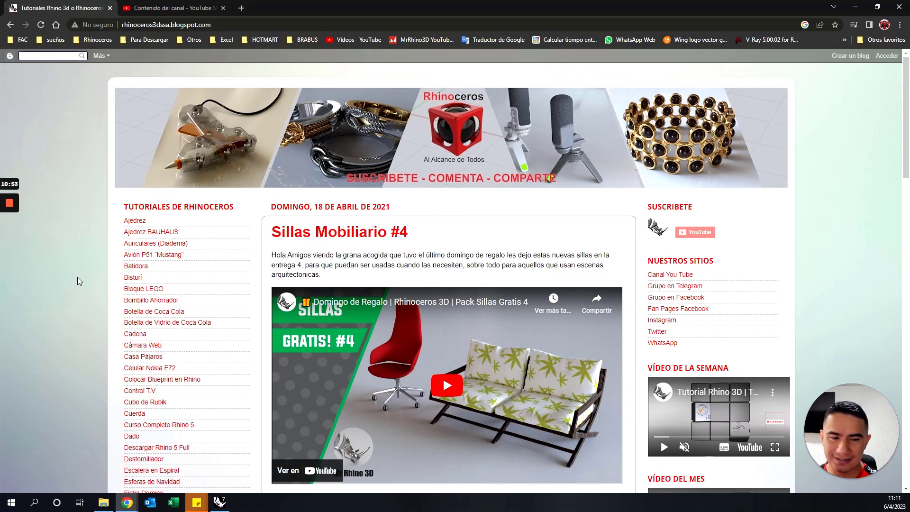
# Step: Scroll through the blog's gift downloads, then switch to the YouTube Studio tab
pyautogui.scroll(-4, 78, 282)
pyautogui.scroll(-2, 78, 287)
pyautogui.scroll(-3, 90, 317)
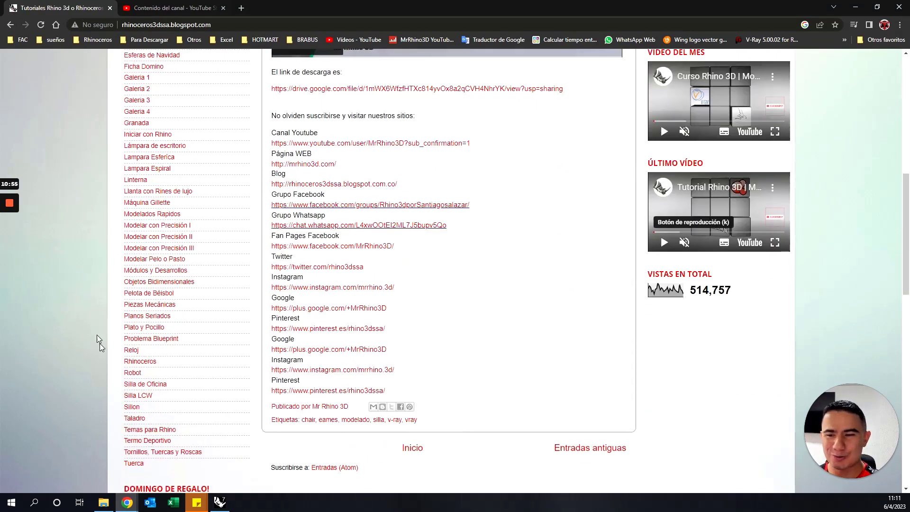
pyautogui.scroll(6, 245, 356)
pyautogui.scroll(4, 244, 357)
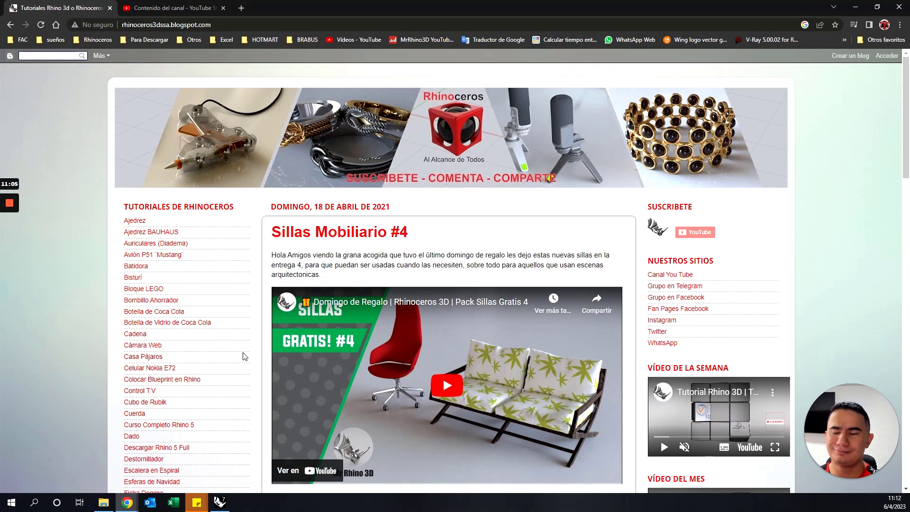
pyautogui.scroll(-4, 244, 357)
pyautogui.scroll(-1, 245, 356)
pyautogui.scroll(-4, 245, 357)
pyautogui.scroll(-4, 244, 358)
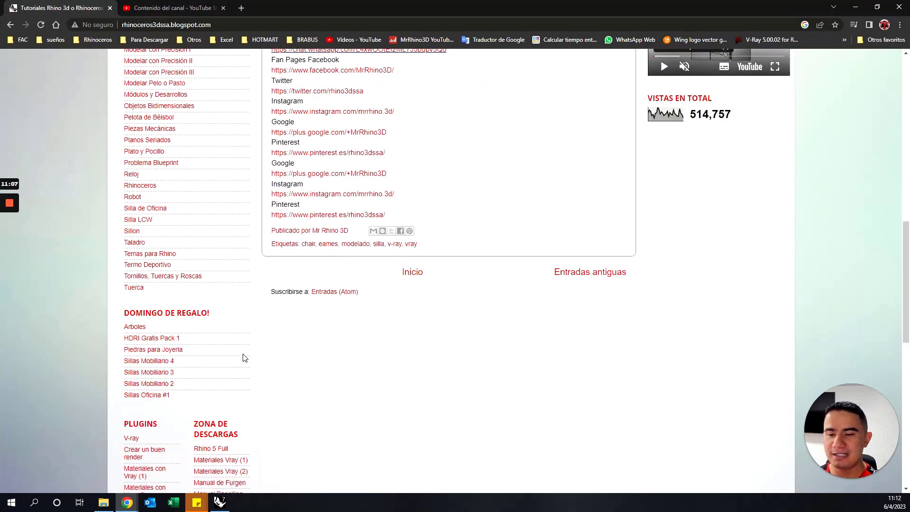
pyautogui.scroll(-1, 244, 358)
pyautogui.scroll(-3, 245, 358)
pyautogui.scroll(-5, 245, 358)
pyautogui.scroll(4, 244, 359)
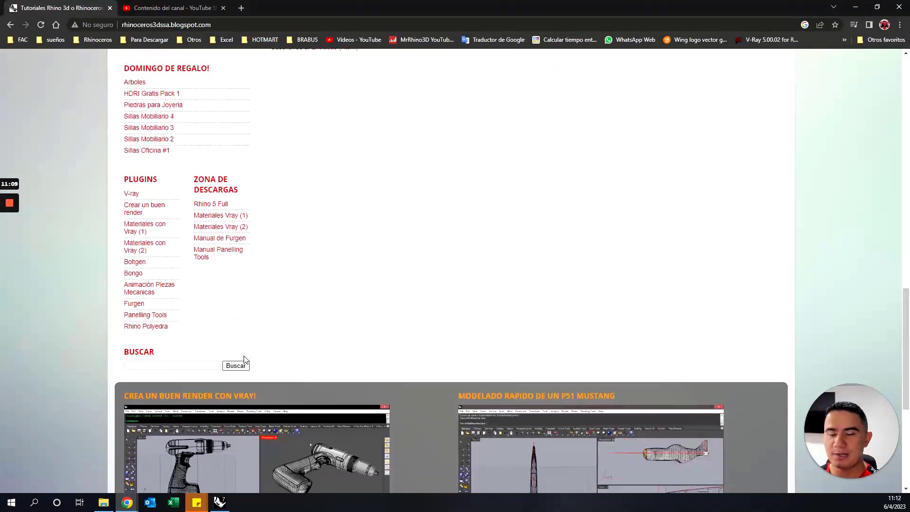
pyautogui.scroll(10, 244, 357)
pyautogui.scroll(8, 245, 358)
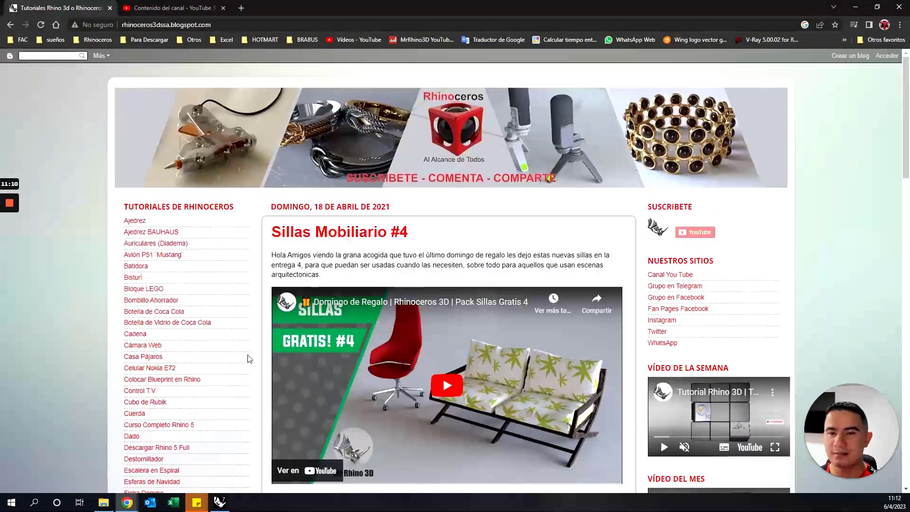
pyautogui.click(221, 10)
pyautogui.click(855, 6)
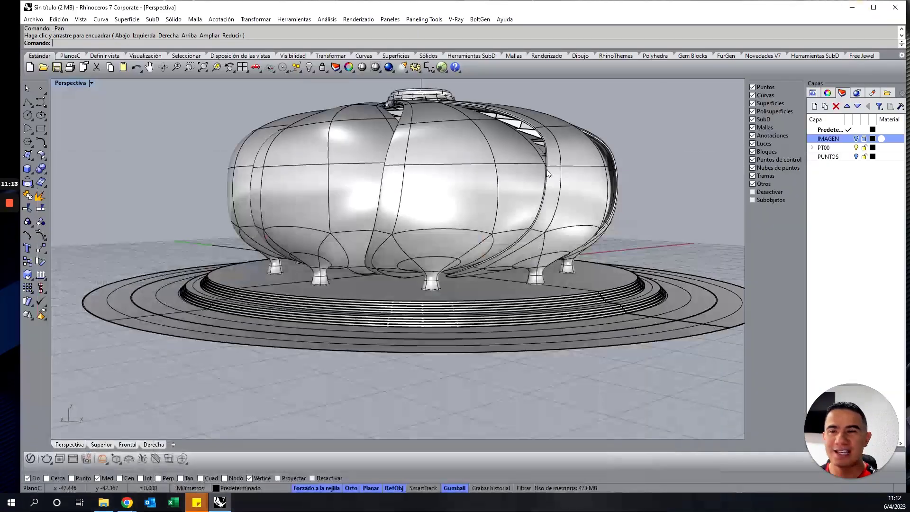